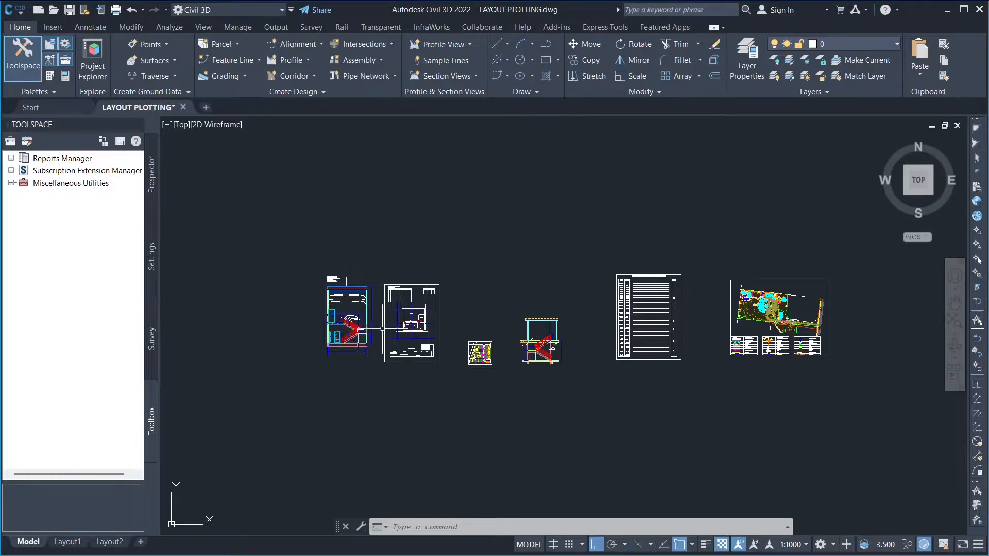
{"action": "scroll", "coordinate": [382, 328], "scroll_direction": "up", "scroll_amount": 4}
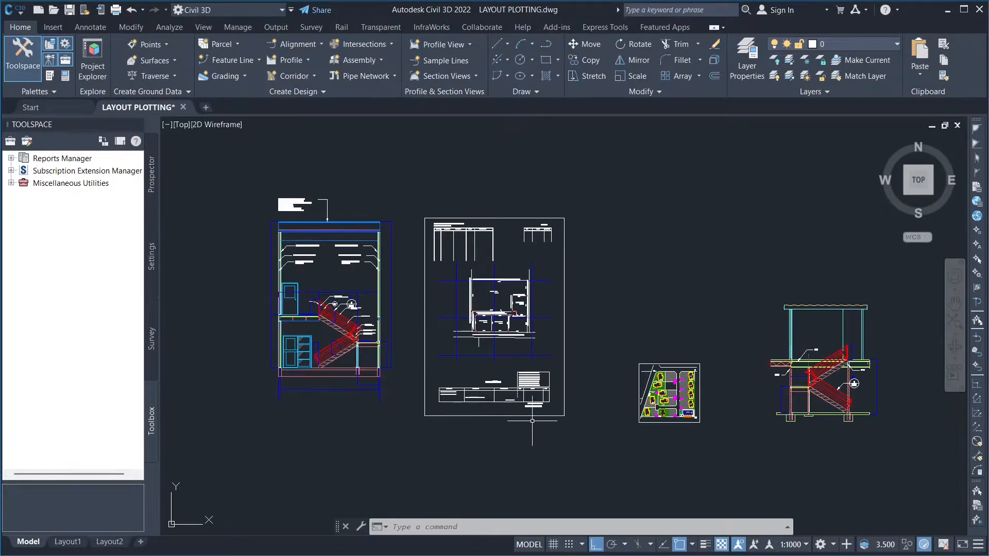
{"action": "scroll", "coordinate": [492, 367], "scroll_direction": "up", "scroll_amount": 2}
{"action": "scroll", "coordinate": [451, 370], "scroll_direction": "down", "scroll_amount": 2}
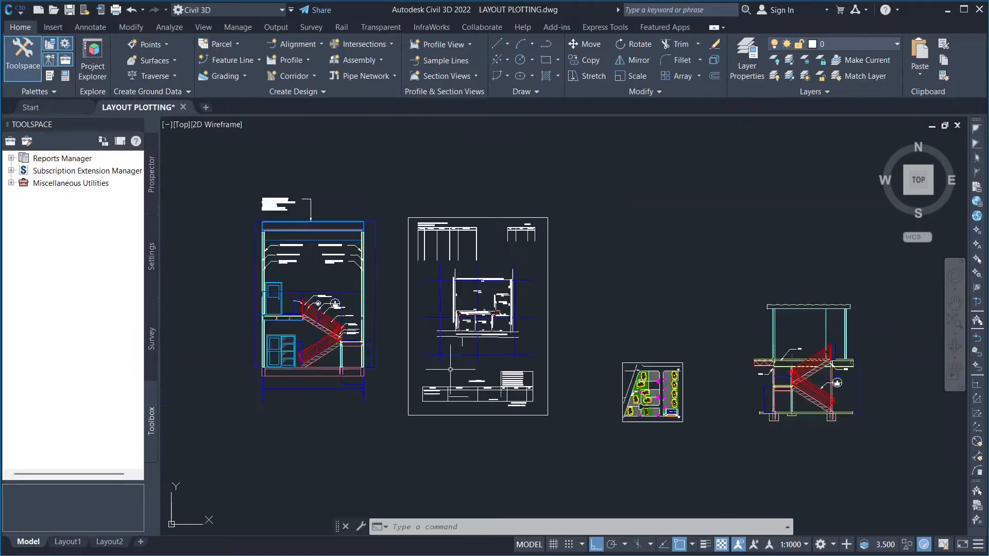
{"action": "scroll", "coordinate": [621, 377], "scroll_direction": "down", "scroll_amount": 2}
{"action": "scroll", "coordinate": [718, 370], "scroll_direction": "up", "scroll_amount": 2}
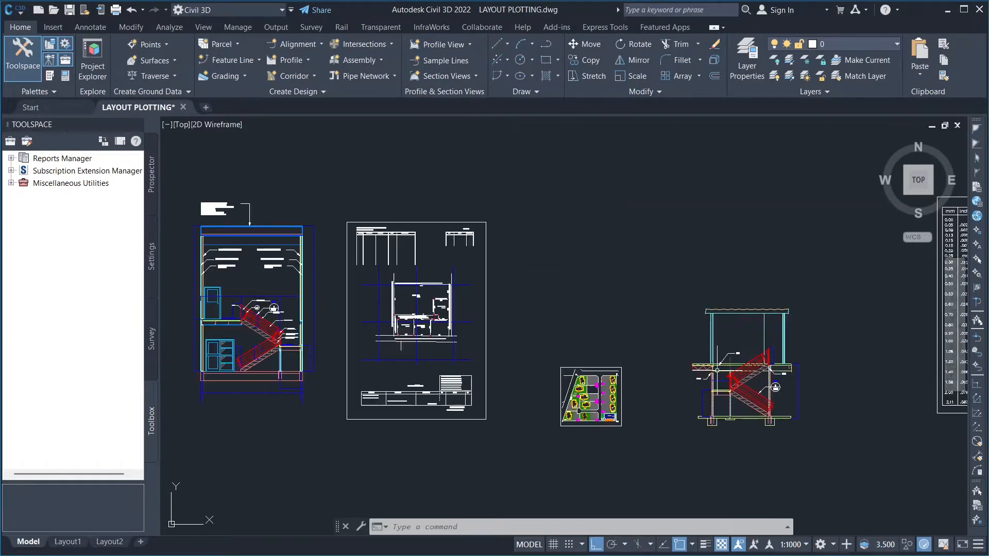
{"action": "scroll", "coordinate": [518, 369], "scroll_direction": "down", "scroll_amount": 4}
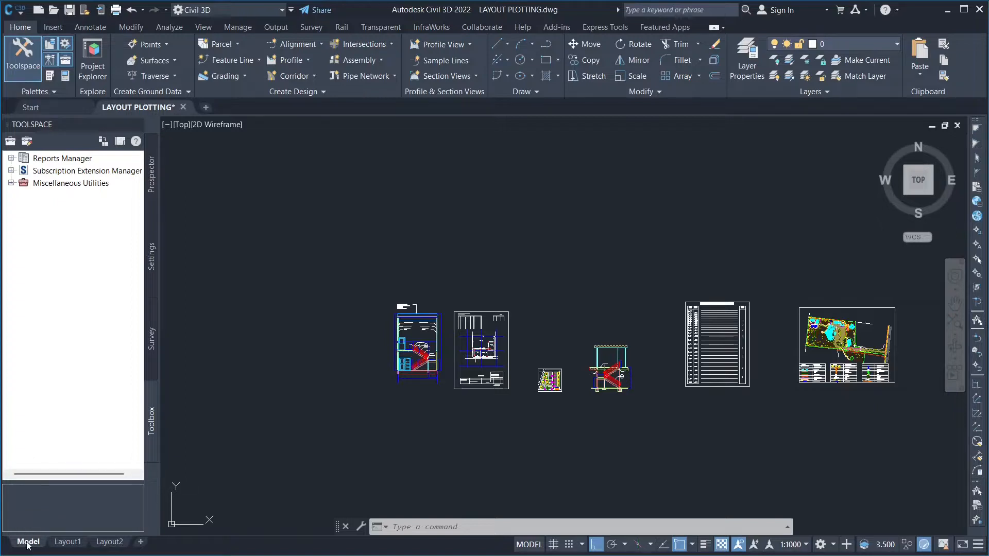
Modify Layout1's page setup to use the DWG To PDF.pc3 plotter with ISO A4 (210.00 x 297.00 MM) paper
{"action": "left_click", "coordinate": [67, 542]}
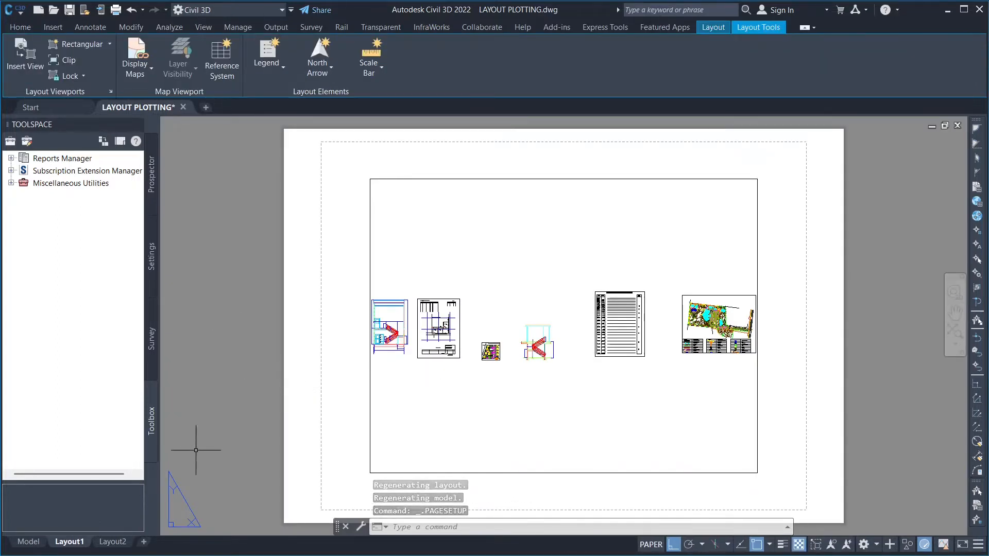
{"action": "right_click", "coordinate": [77, 542]}
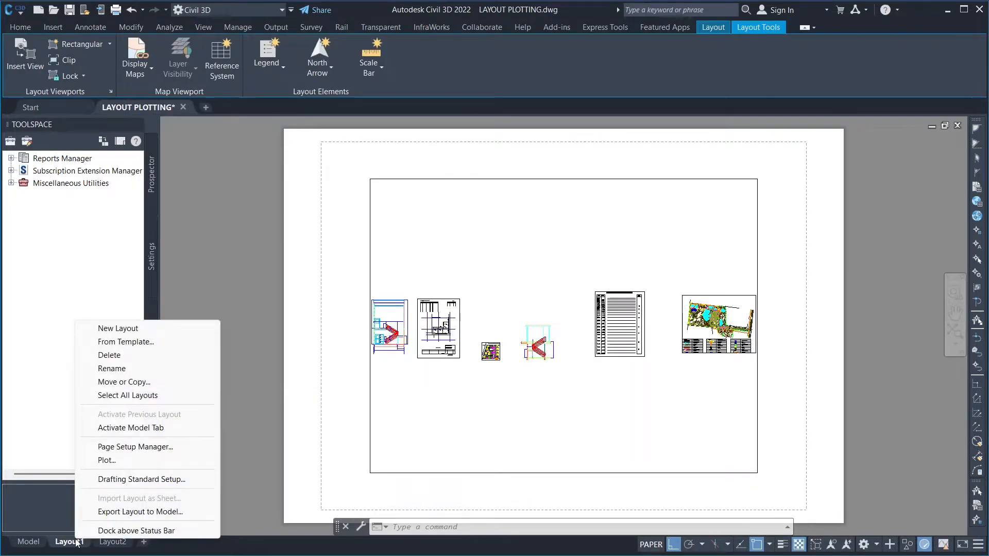
{"action": "left_click", "coordinate": [114, 450]}
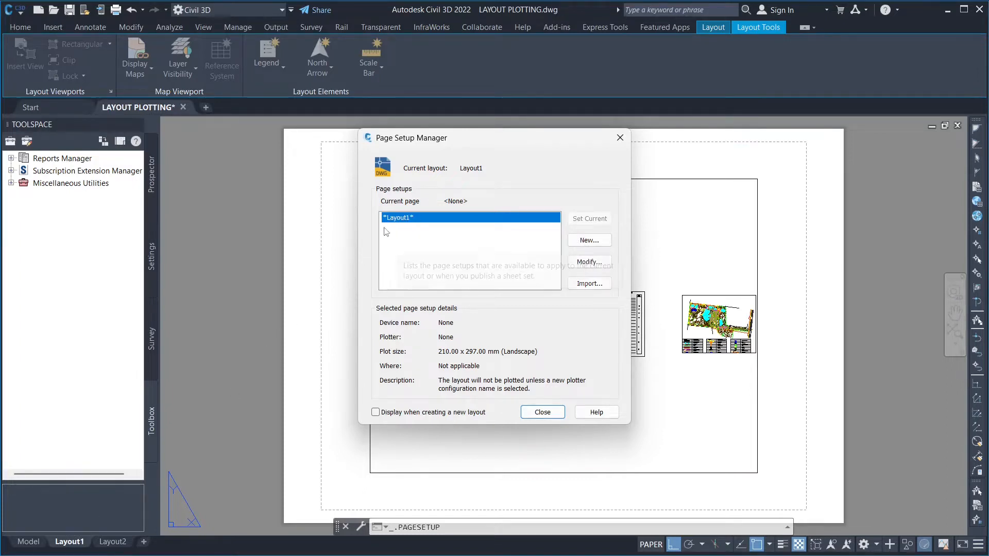
{"action": "left_click", "coordinate": [588, 261]}
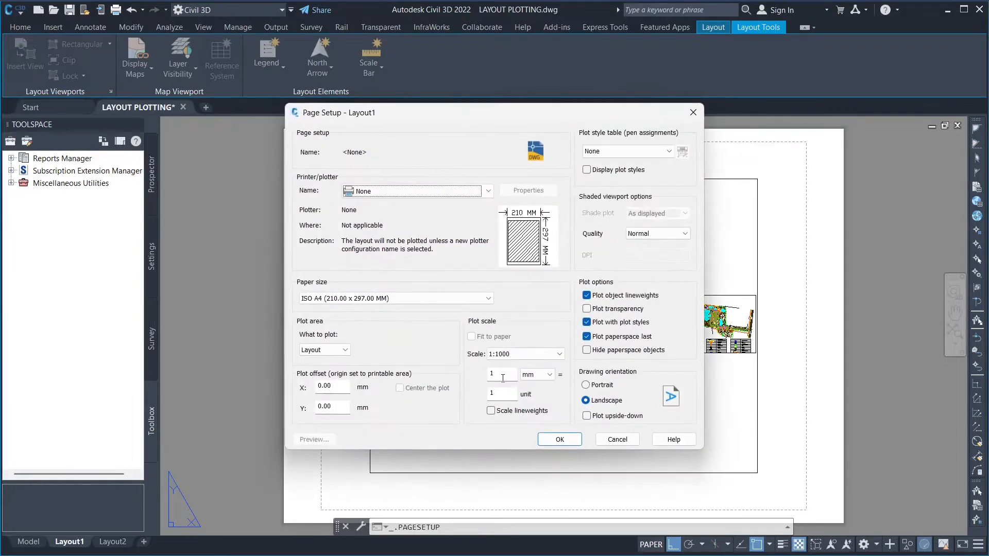
{"action": "left_click", "coordinate": [458, 195]}
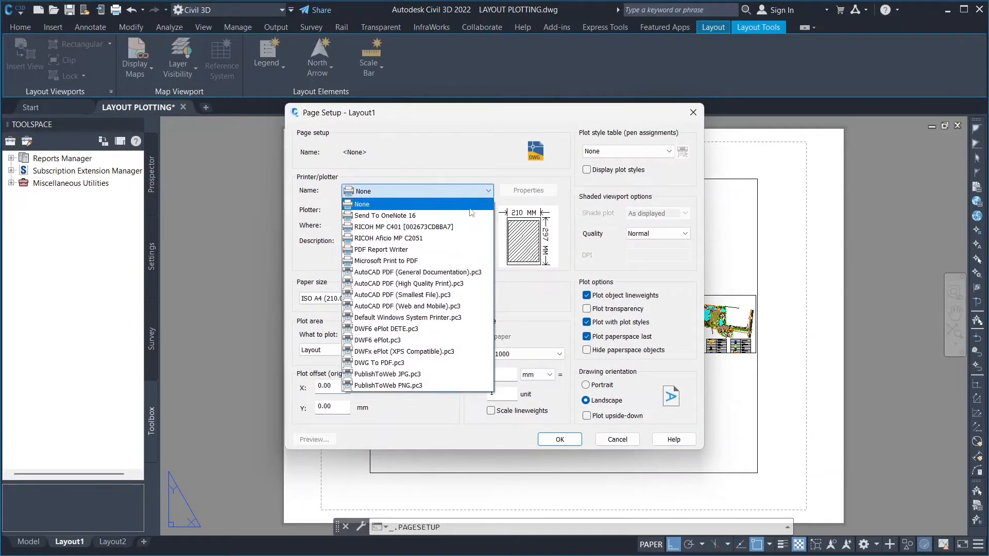
{"action": "left_click", "coordinate": [360, 365]}
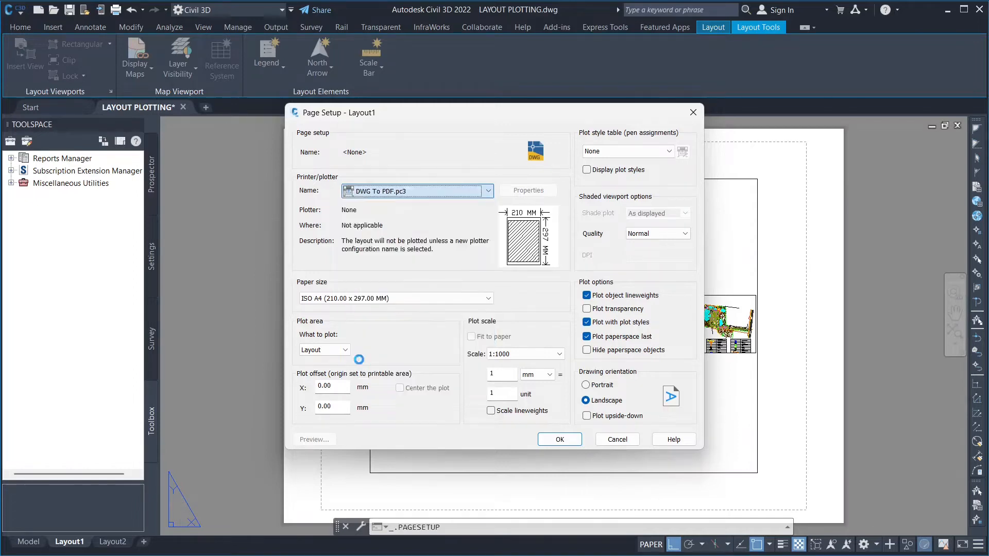
{"action": "left_click", "coordinate": [412, 298]}
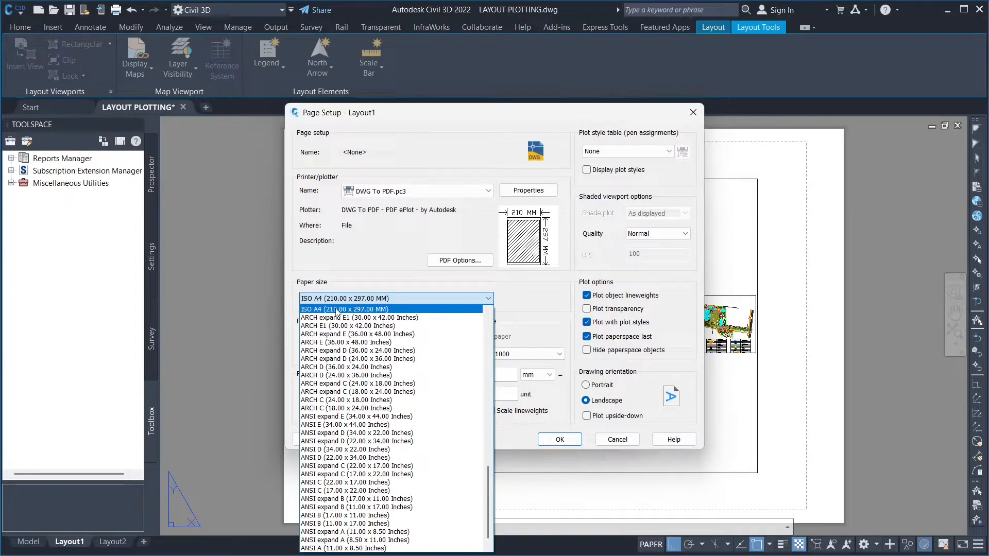
{"action": "left_click", "coordinate": [336, 310]}
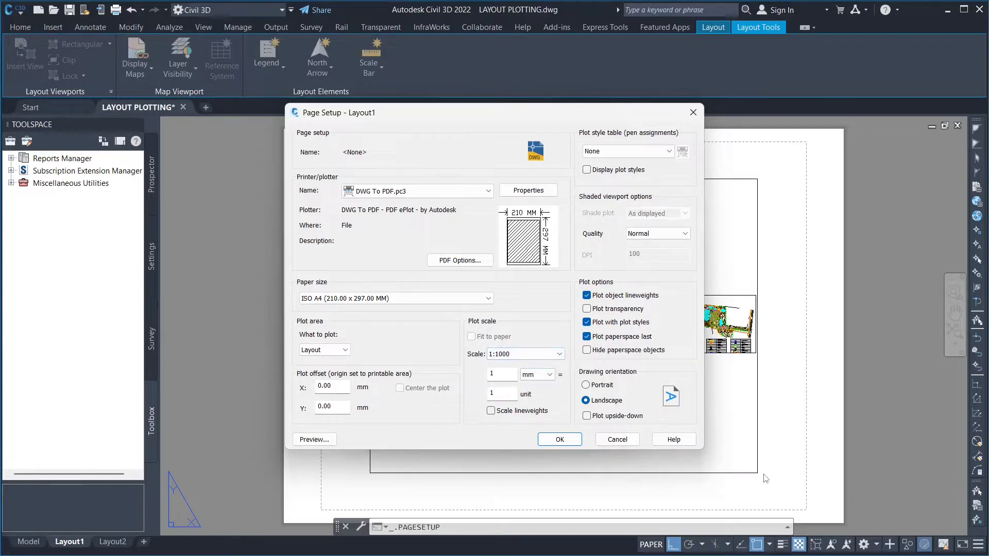
Accept the PDF options as they are and assign the acad.ctb plot style table to the page setup
{"action": "left_click", "coordinate": [460, 260]}
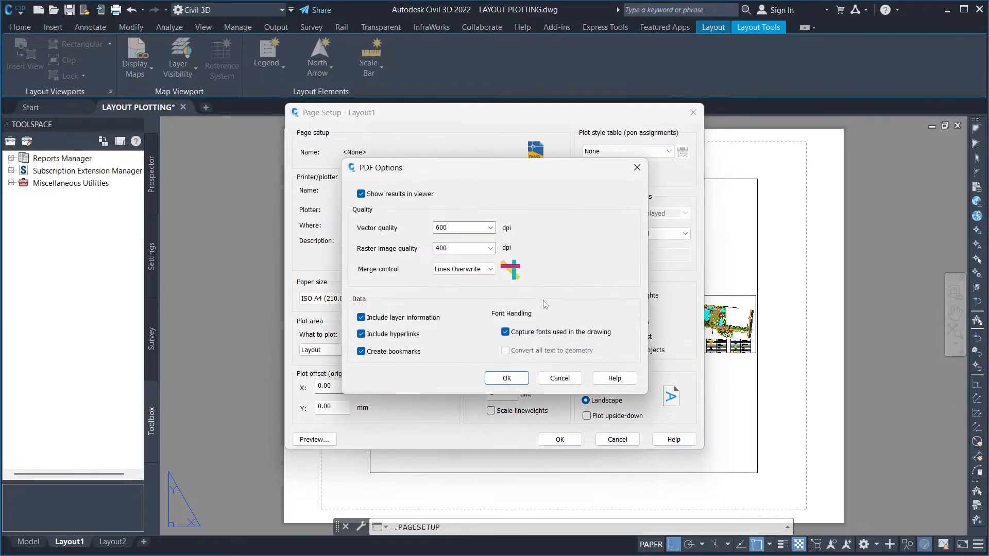
{"action": "left_click", "coordinate": [507, 378]}
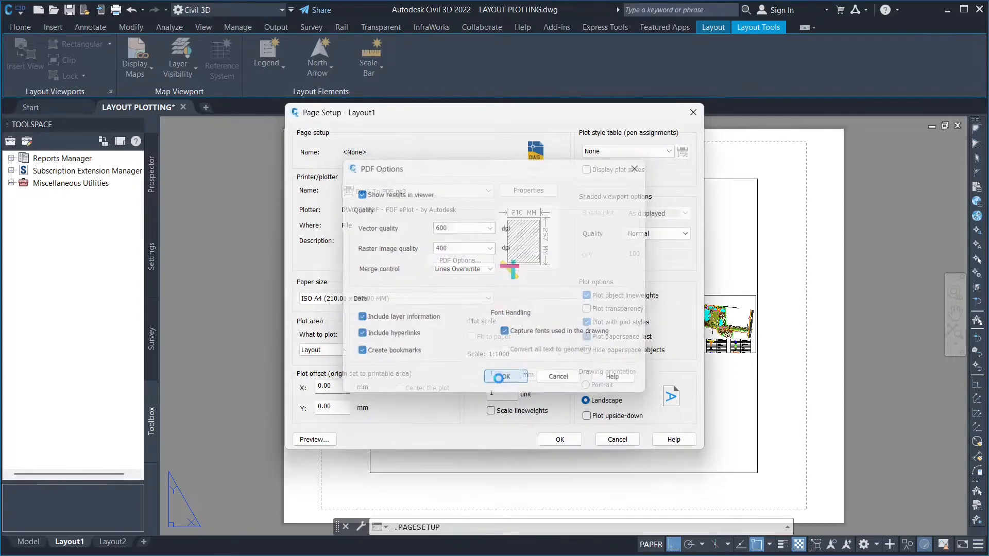
{"action": "left_click", "coordinate": [669, 151]}
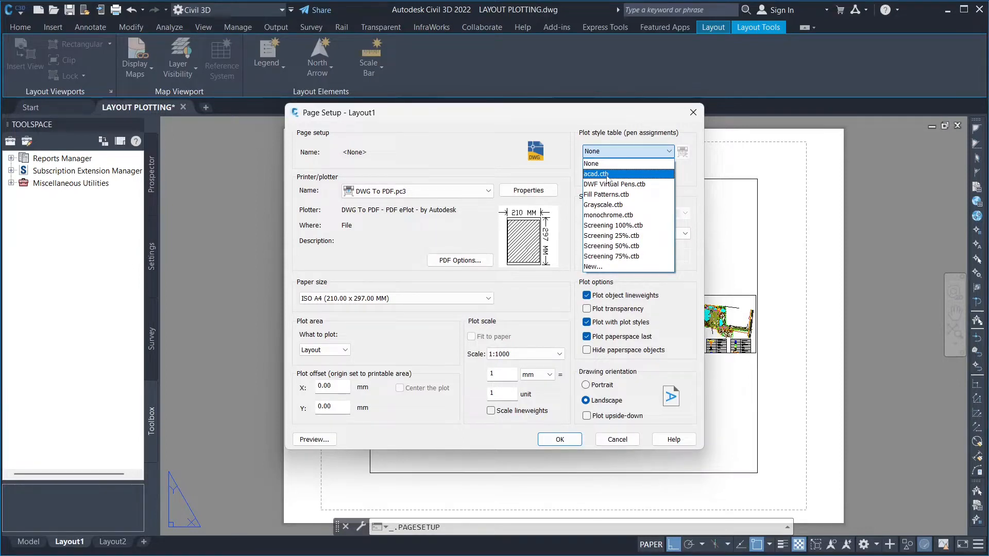
{"action": "left_click", "coordinate": [608, 174]}
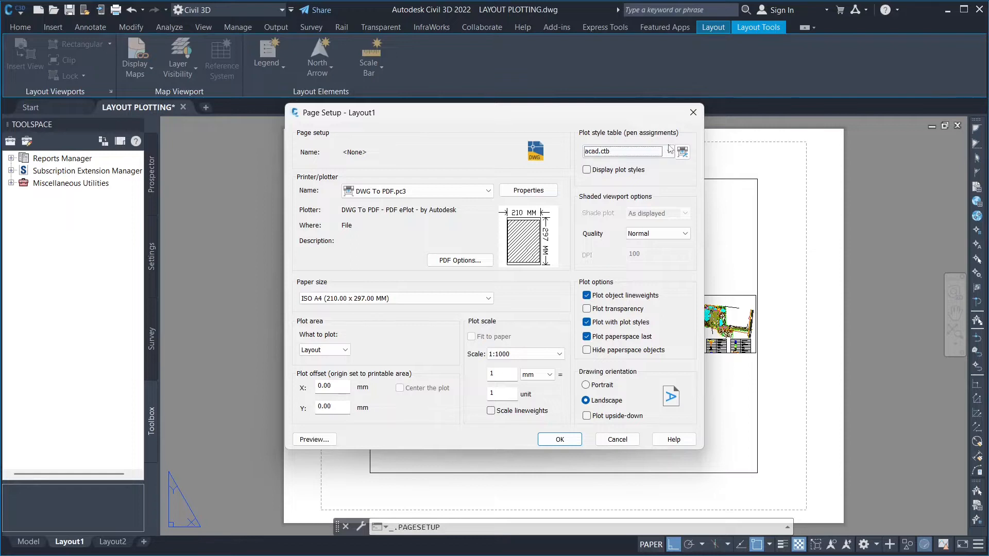
{"action": "left_click", "coordinate": [652, 151]}
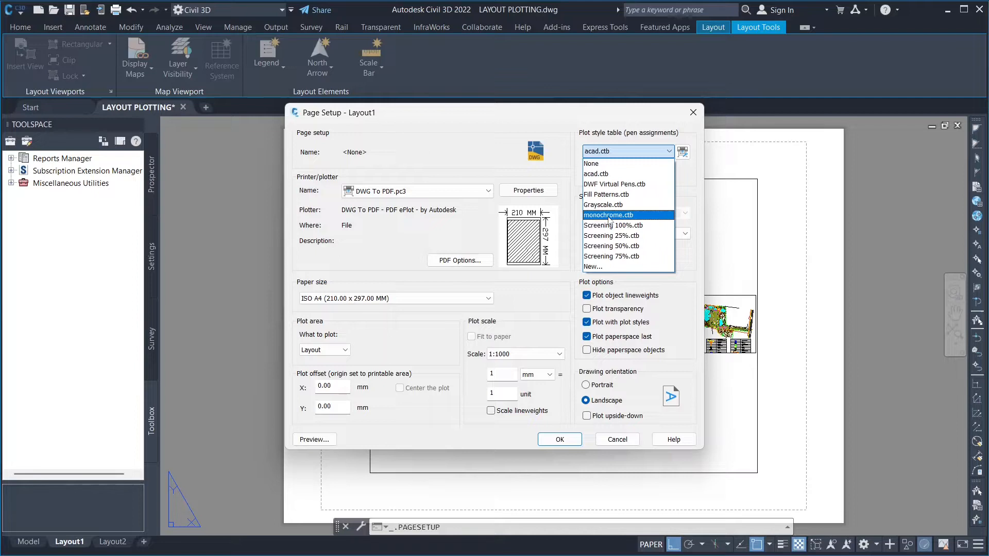
{"action": "left_click", "coordinate": [659, 153]}
{"action": "left_click", "coordinate": [659, 152]}
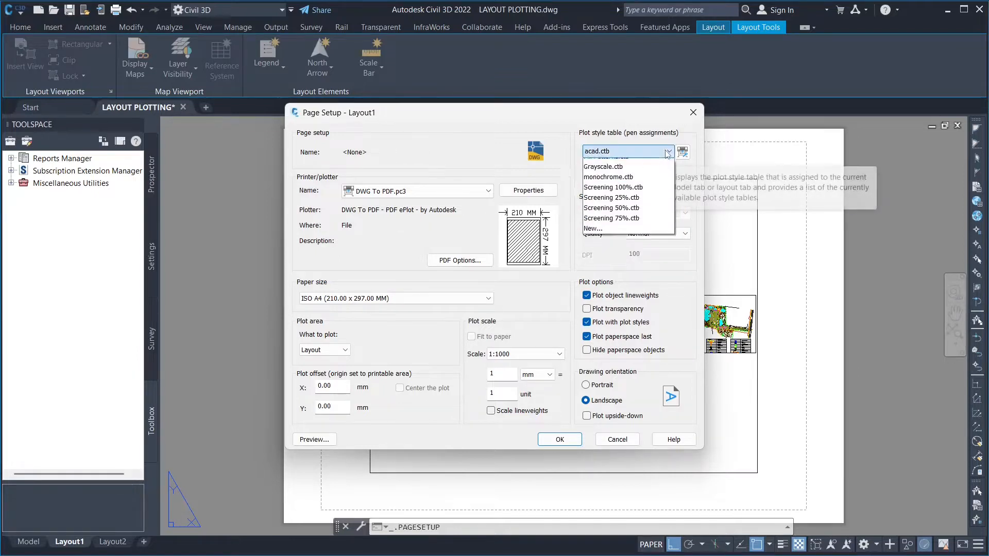
{"action": "left_click", "coordinate": [593, 176]}
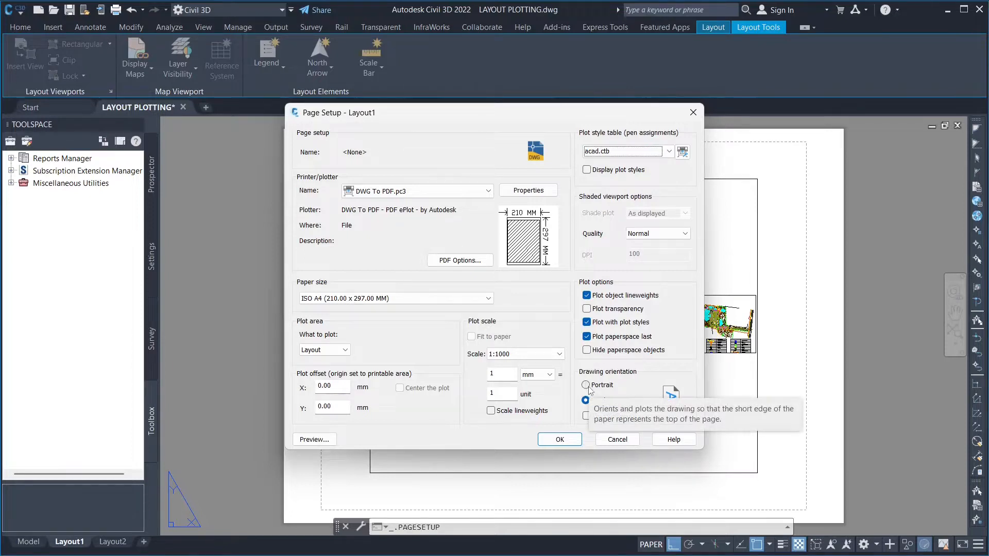
Set the drawing orientation to Portrait, apply the page setup and close the Page Setup Manager
{"action": "left_click", "coordinate": [587, 386]}
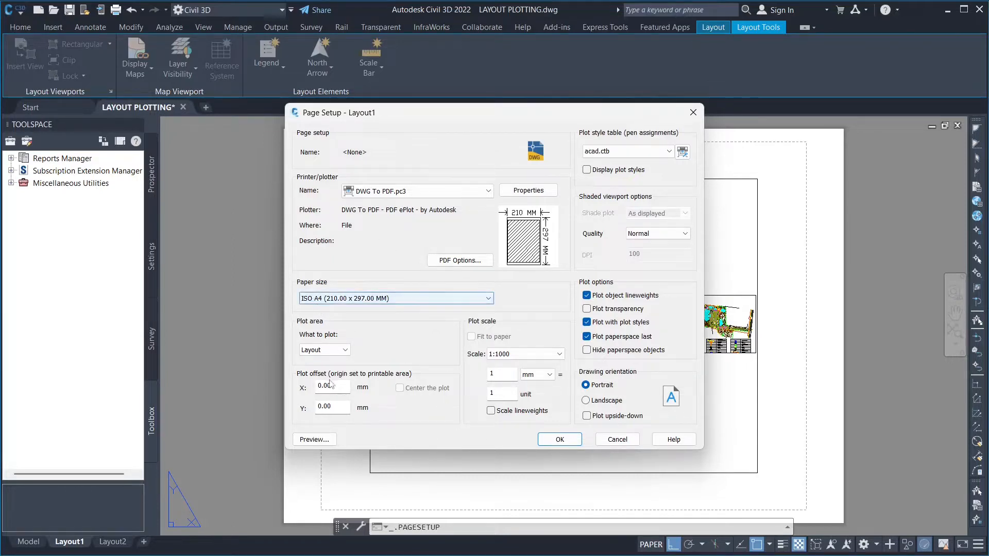
{"action": "left_click", "coordinate": [546, 442]}
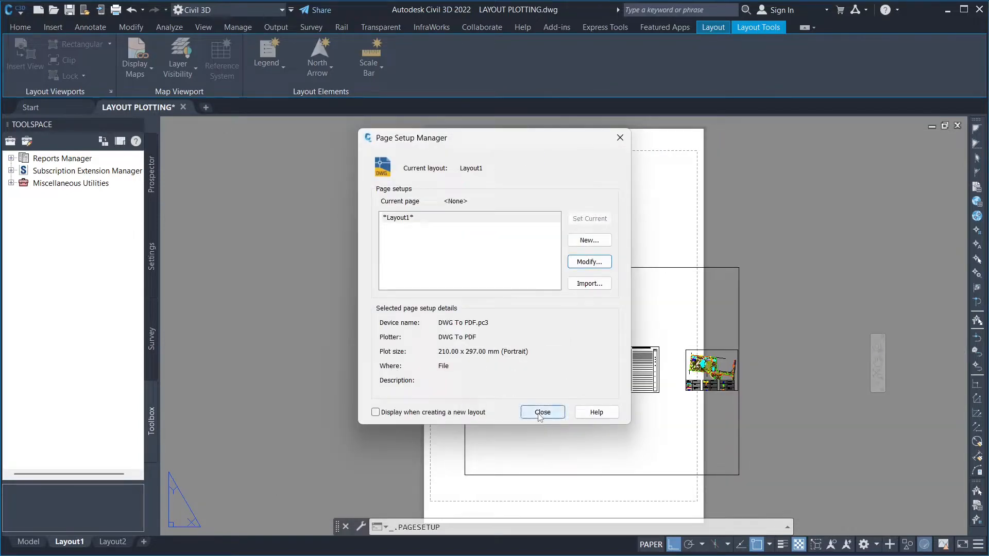
{"action": "left_click", "coordinate": [542, 412]}
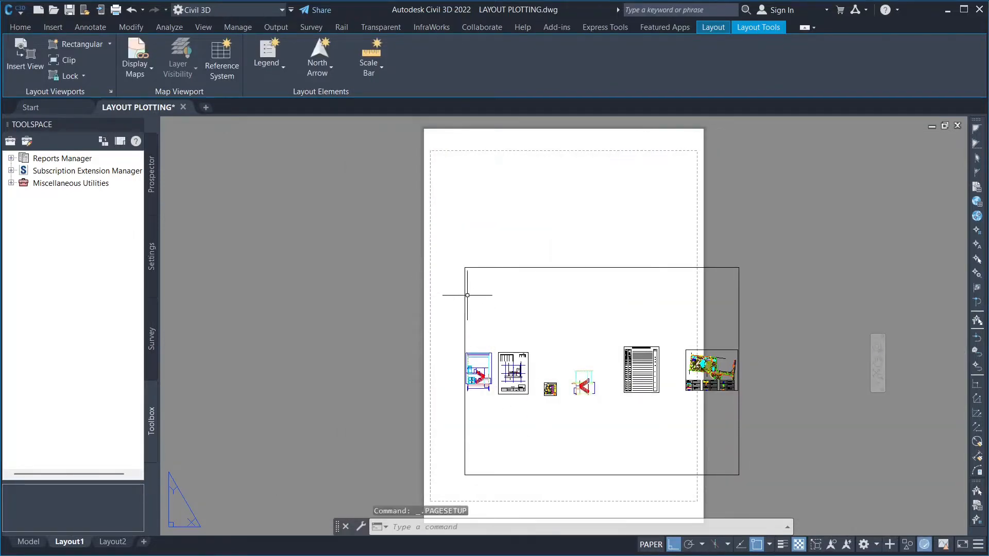
Delete the existing viewport and create a rectangular one with MVIEW, spanning nearly the whole portrait sheet
{"action": "left_click", "coordinate": [465, 268]}
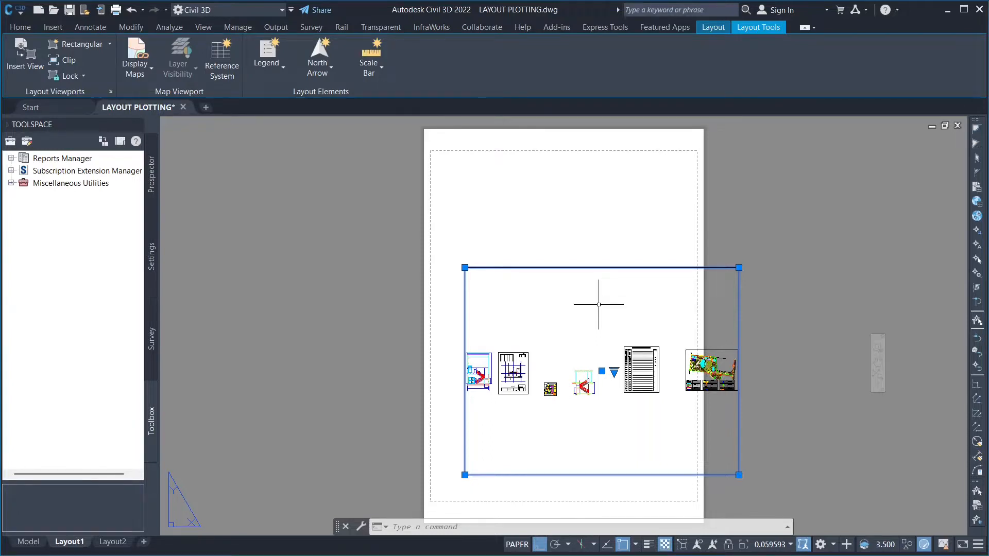
{"action": "key", "text": "Delete"}
{"action": "left_click", "coordinate": [437, 533]}
{"action": "type", "text": "MVI"}
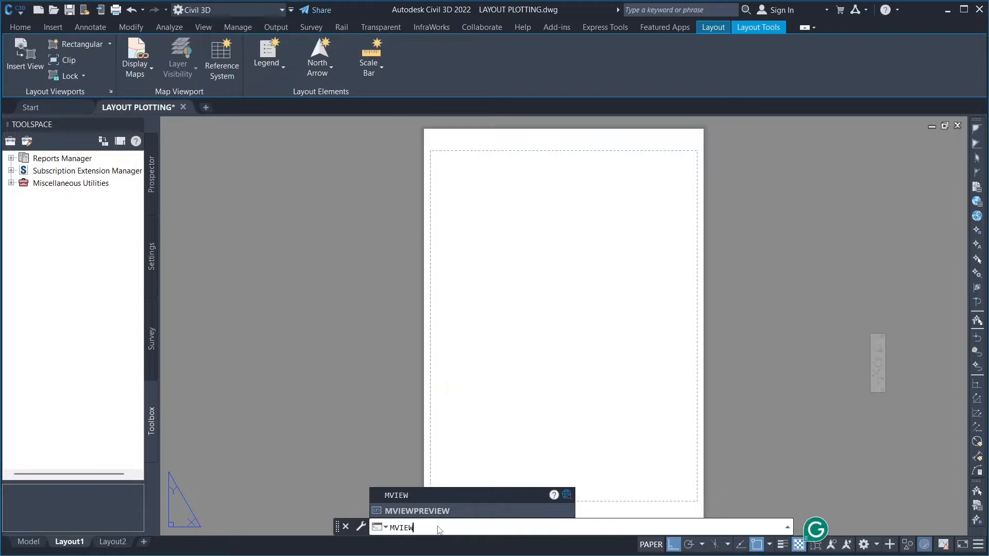
{"action": "type", "text": "EW"}
{"action": "key", "text": "Return"}
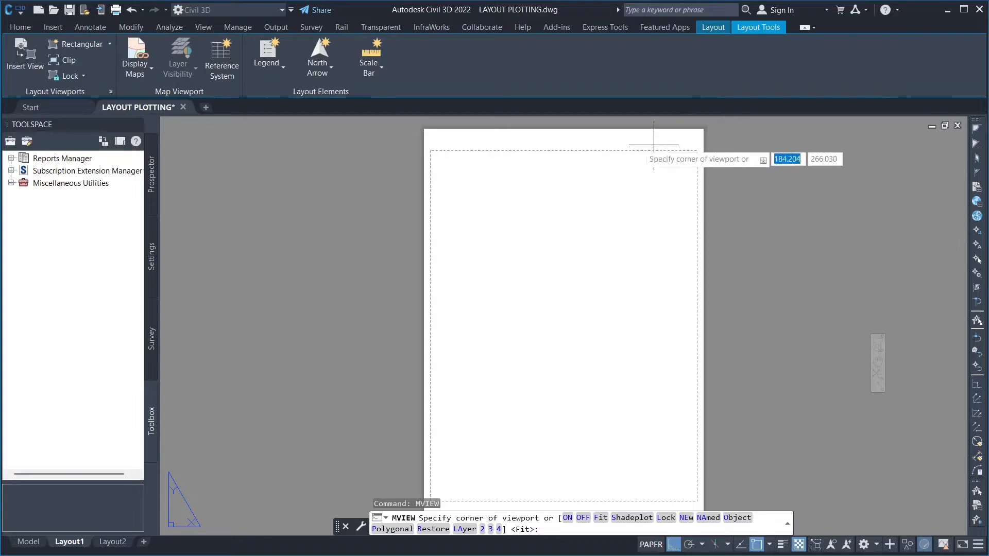
{"action": "left_click", "coordinate": [426, 138]}
{"action": "scroll", "coordinate": [453, 137], "scroll_direction": "down", "scroll_amount": 2}
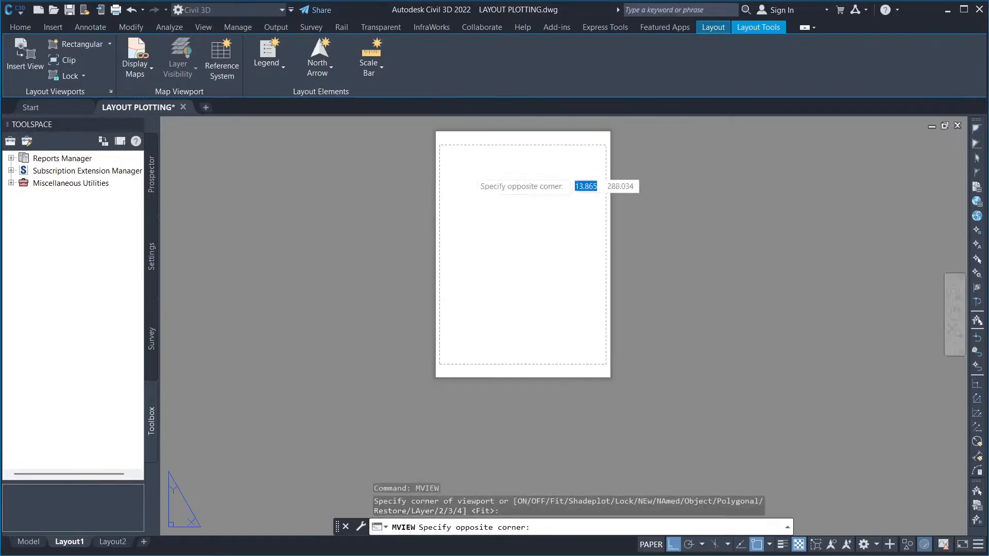
{"action": "scroll", "coordinate": [622, 371], "scroll_direction": "up", "scroll_amount": 2}
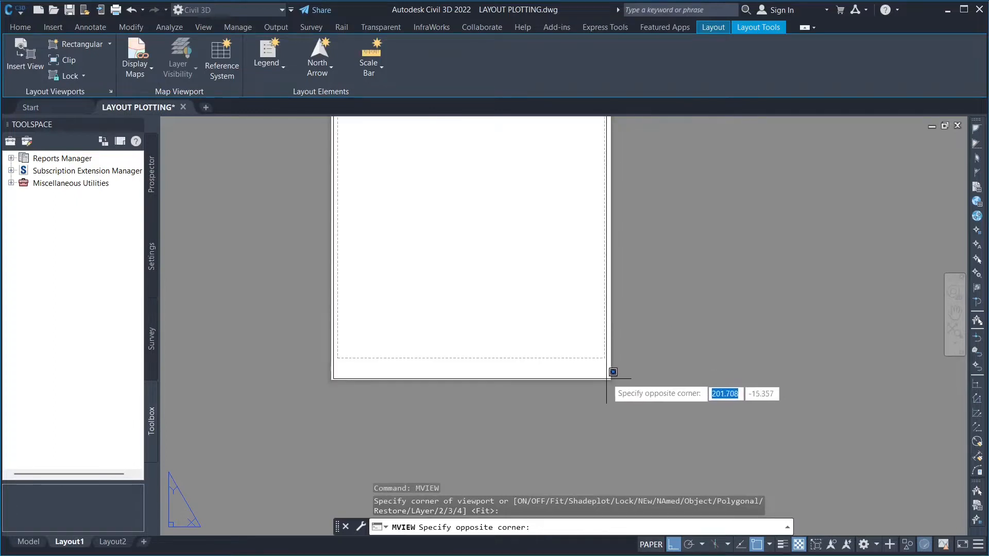
{"action": "left_click", "coordinate": [608, 377]}
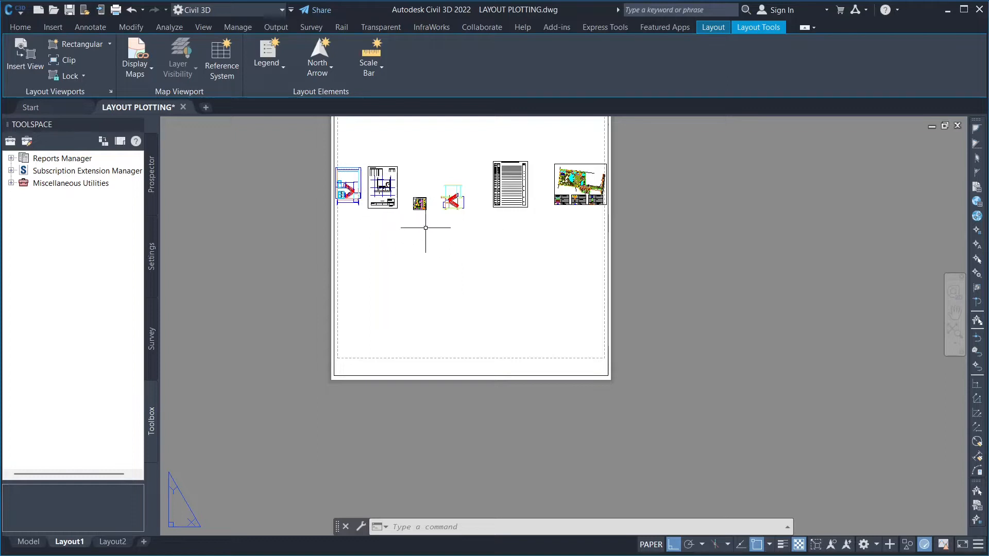
Activate the new viewport and frame the leftmost drawing, the tall building section with the red staircase, inside it
{"action": "left_click", "coordinate": [458, 304]}
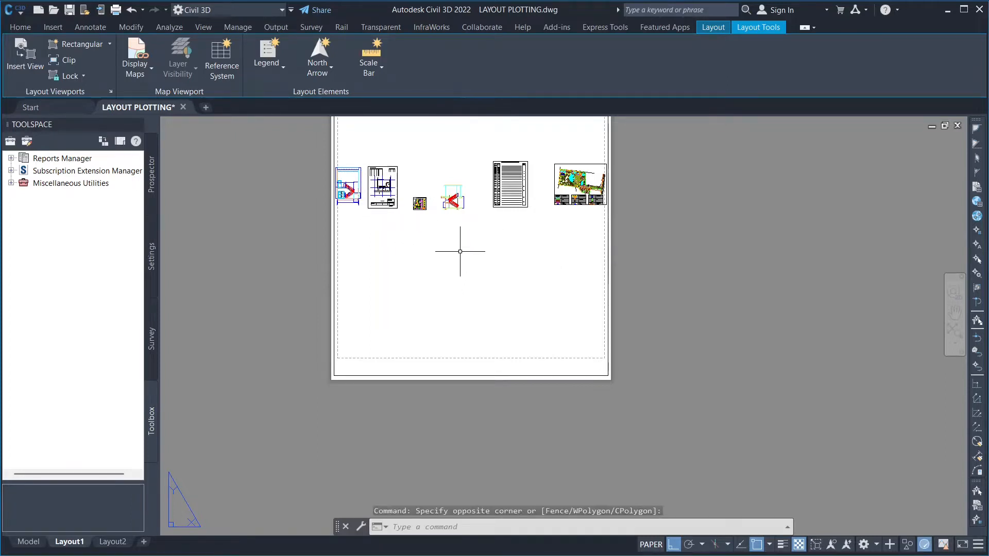
{"action": "scroll", "coordinate": [474, 291], "scroll_direction": "down", "scroll_amount": 2}
{"action": "double_click", "coordinate": [474, 290]}
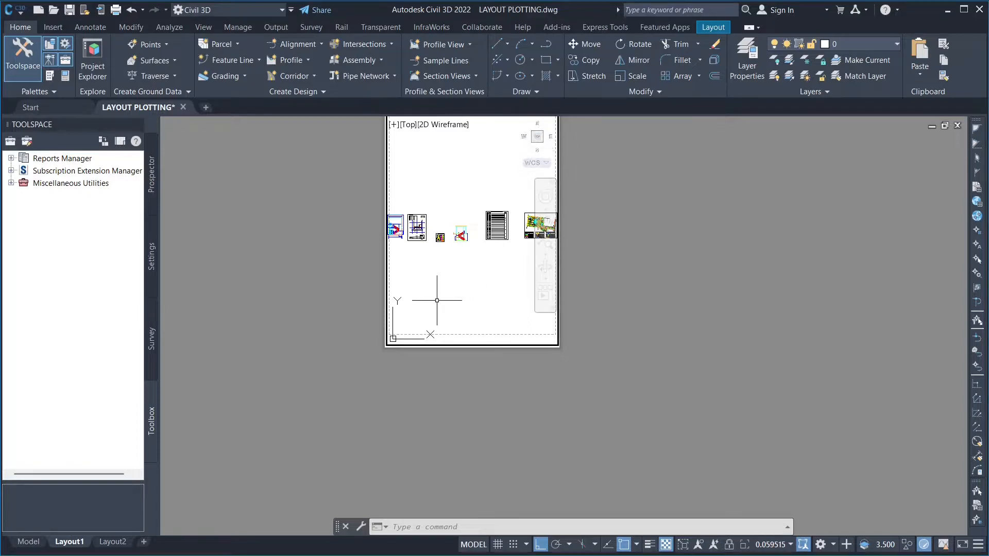
{"action": "scroll", "coordinate": [442, 267], "scroll_direction": "up", "scroll_amount": 4}
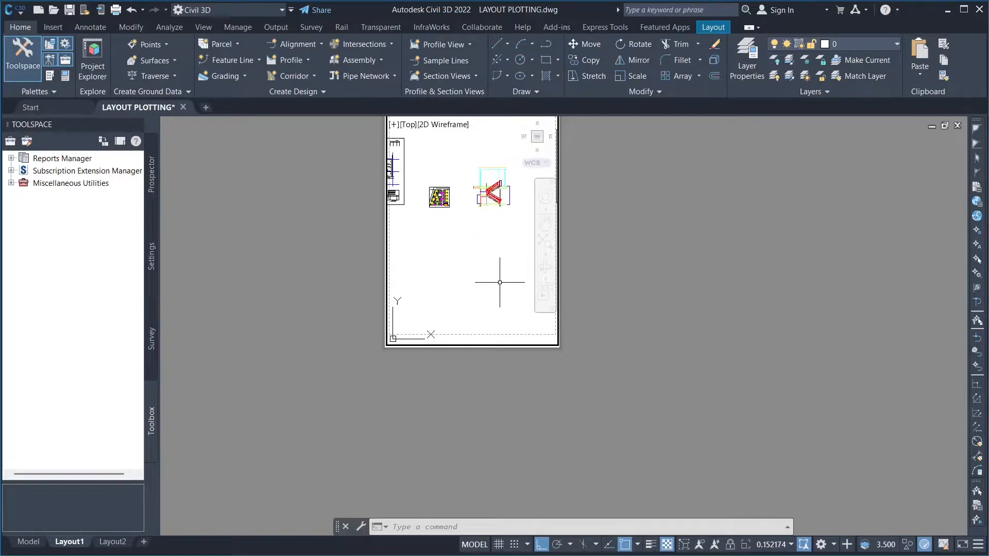
{"action": "scroll", "coordinate": [497, 282], "scroll_direction": "down", "scroll_amount": 4}
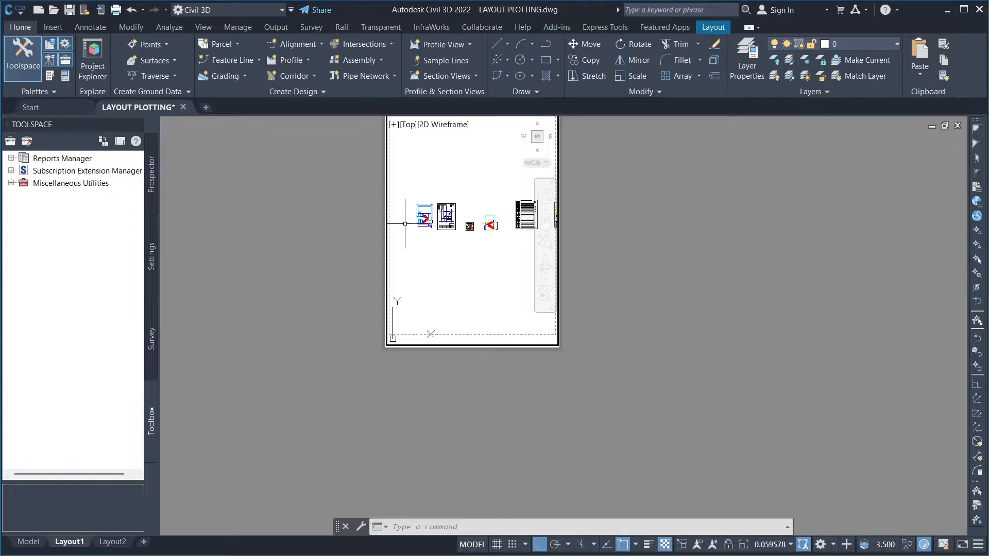
{"action": "scroll", "coordinate": [406, 221], "scroll_direction": "up", "scroll_amount": 6}
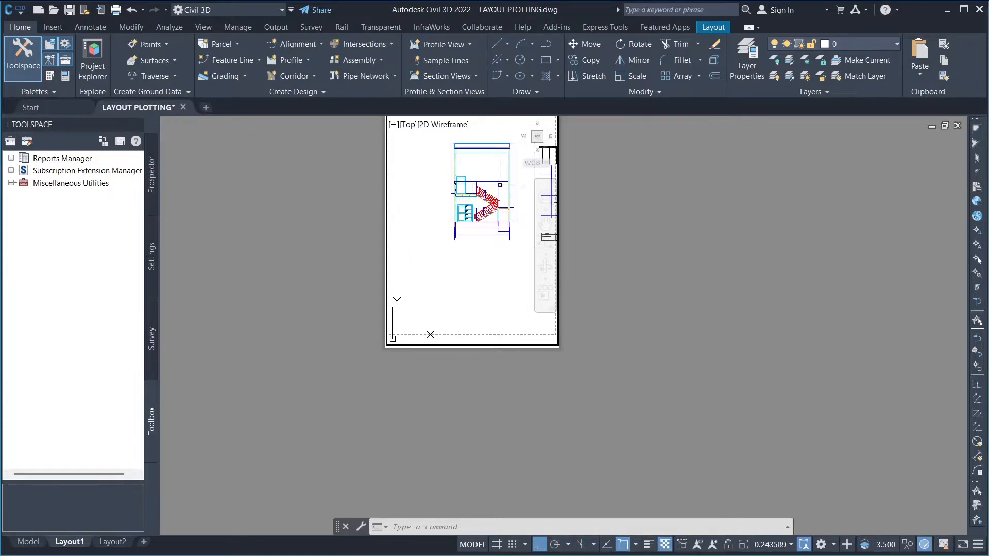
{"action": "scroll", "coordinate": [500, 184], "scroll_direction": "up", "scroll_amount": 2}
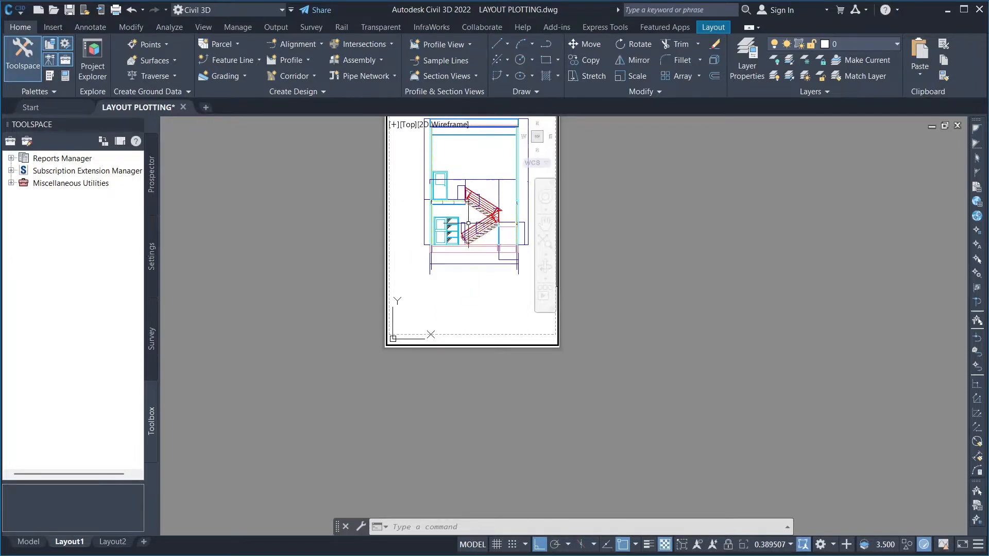
{"action": "middle_click_drag", "start_coordinate": [462, 156], "coordinate": [458, 182]}
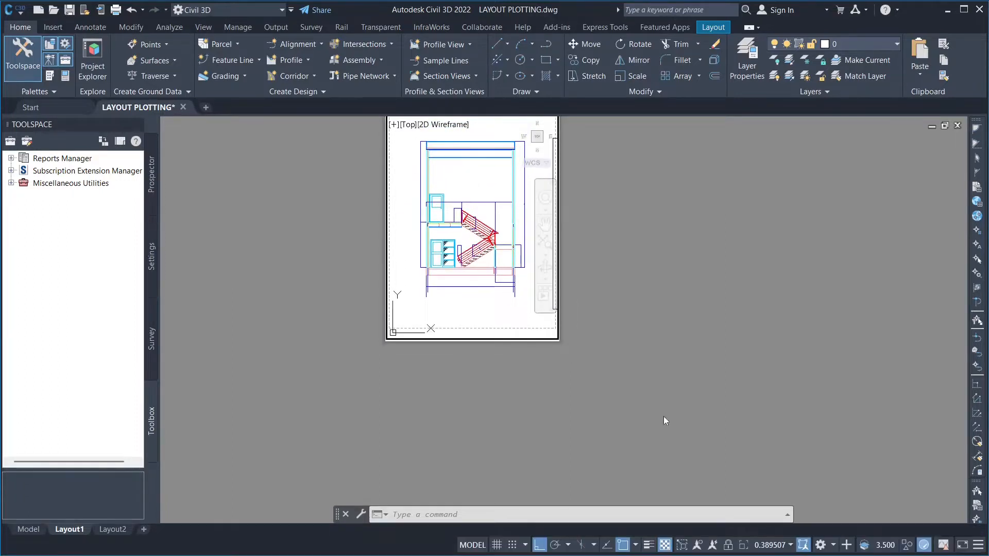
Try the viewport scales 1:1000 and 1:500 for the building section
{"action": "left_click", "coordinate": [791, 545]}
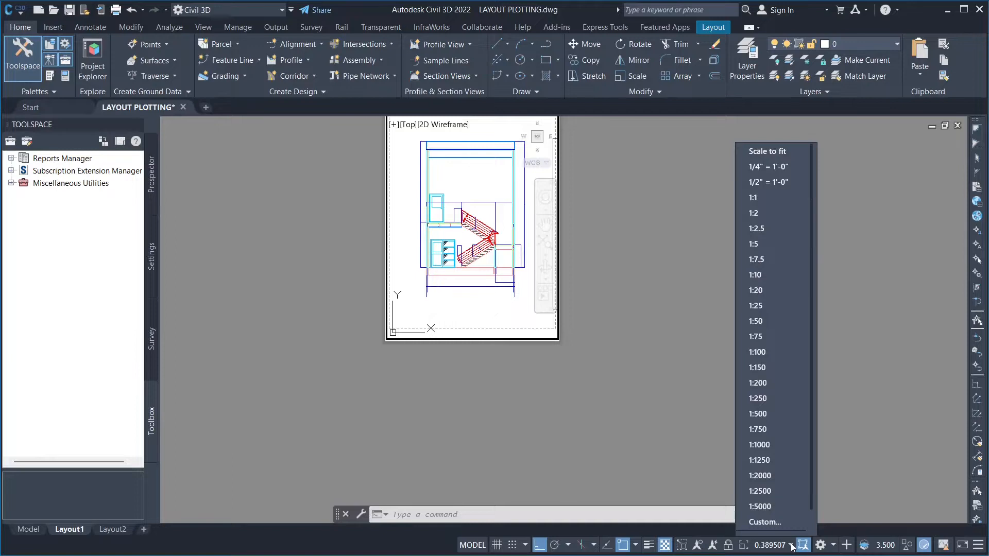
{"action": "scroll", "coordinate": [787, 535], "scroll_direction": "down", "scroll_amount": 1}
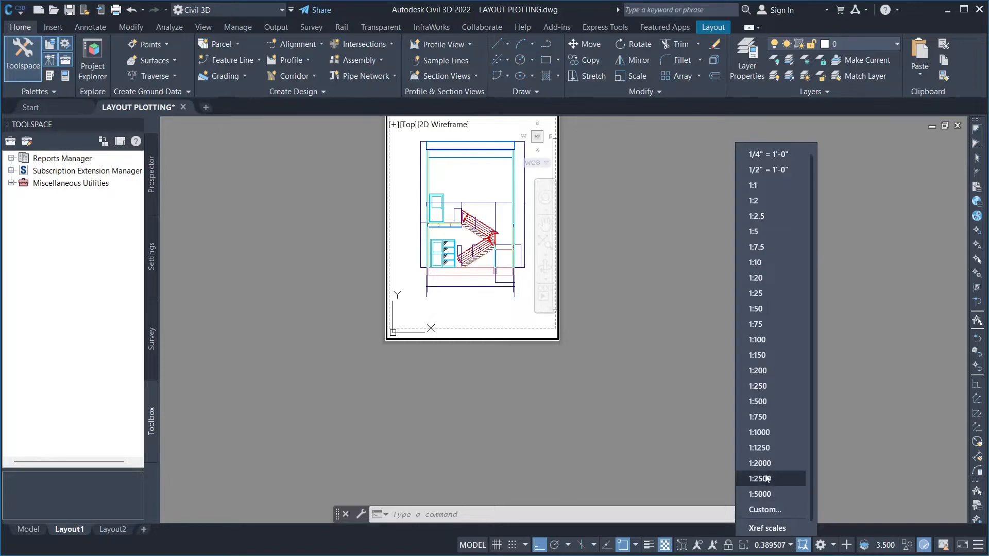
{"action": "left_click", "coordinate": [753, 432]}
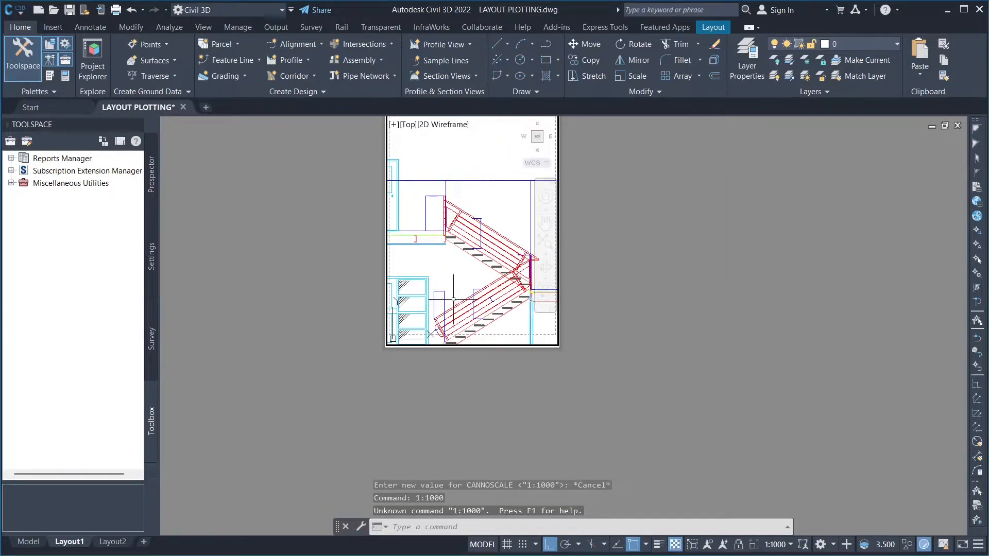
{"action": "left_click", "coordinate": [790, 544]}
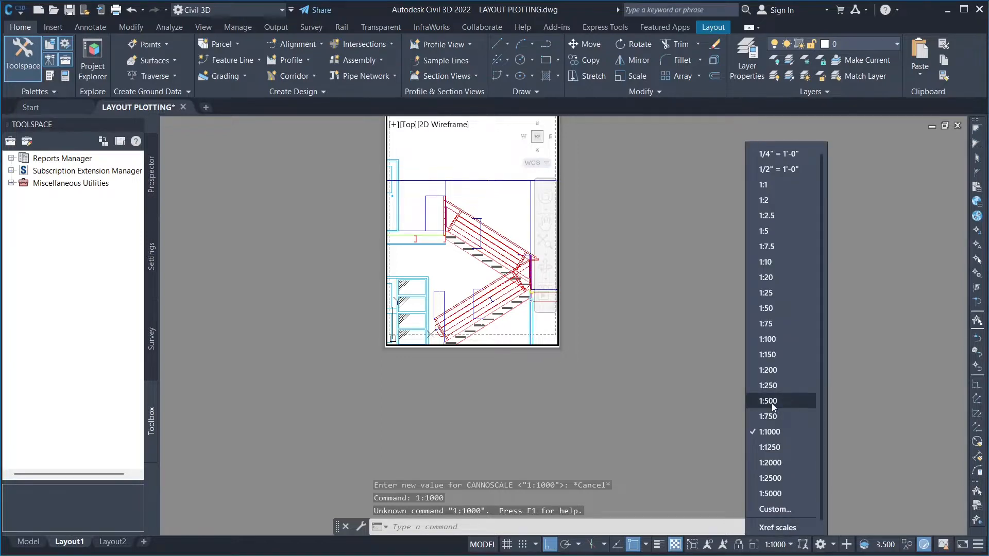
{"action": "left_click", "coordinate": [774, 401]}
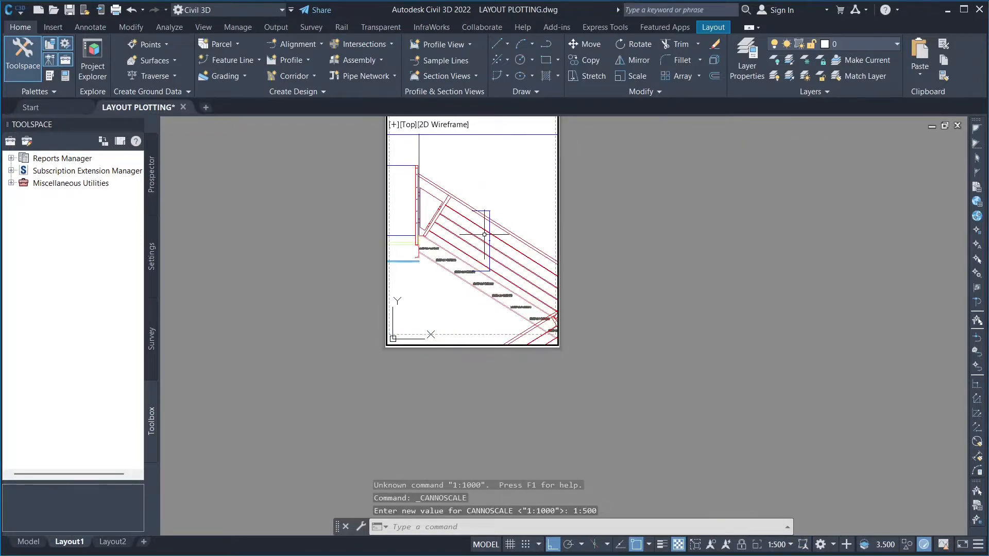
Set the viewport scale to 1:2500 and return to paper space with PSPACE to check the whole sheet
{"action": "left_click", "coordinate": [790, 546]}
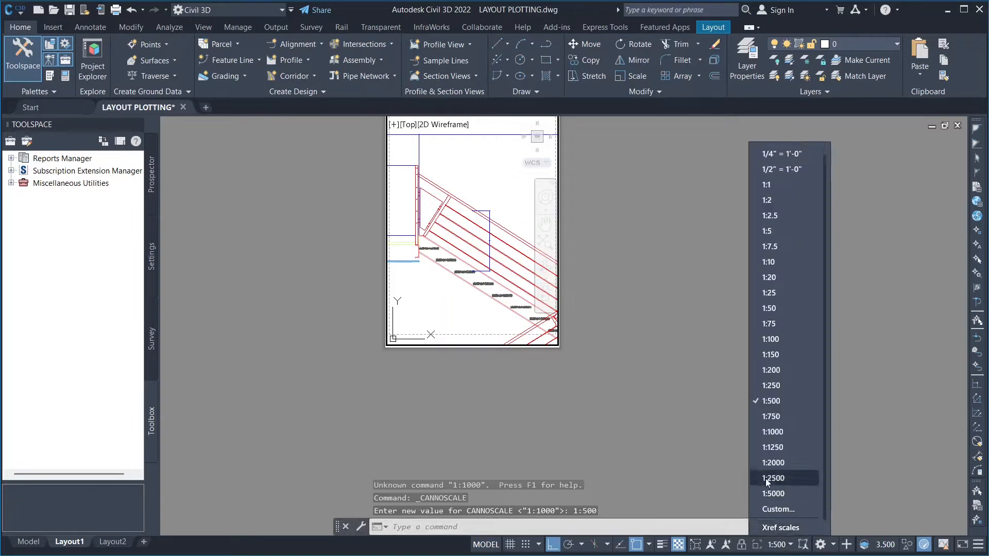
{"action": "left_click", "coordinate": [766, 478]}
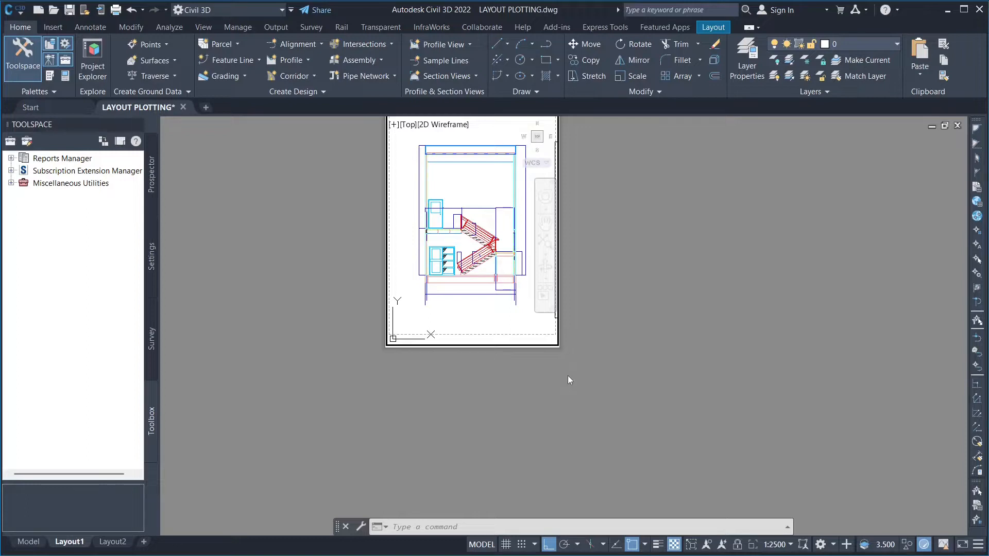
{"action": "type", "text": "PSPA"}
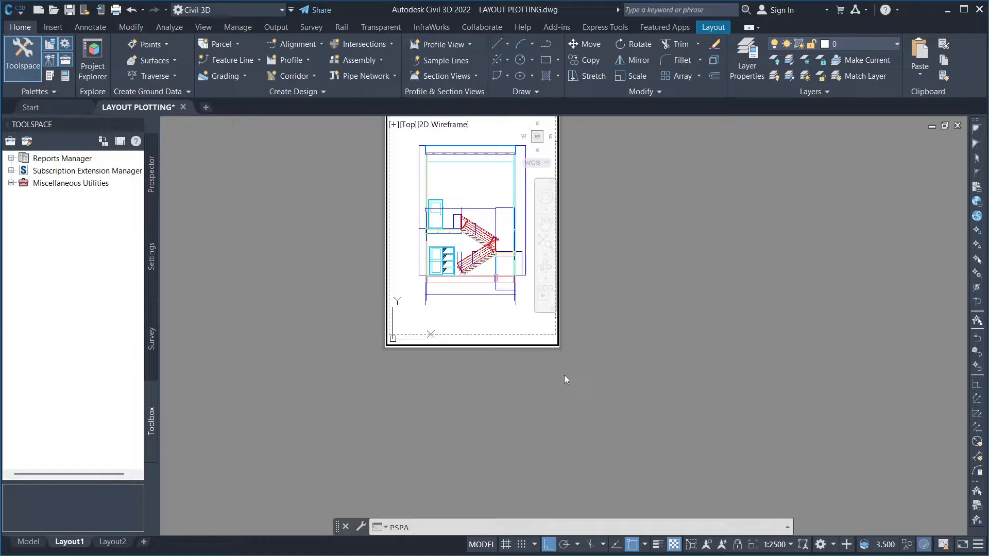
{"action": "key", "text": "Return"}
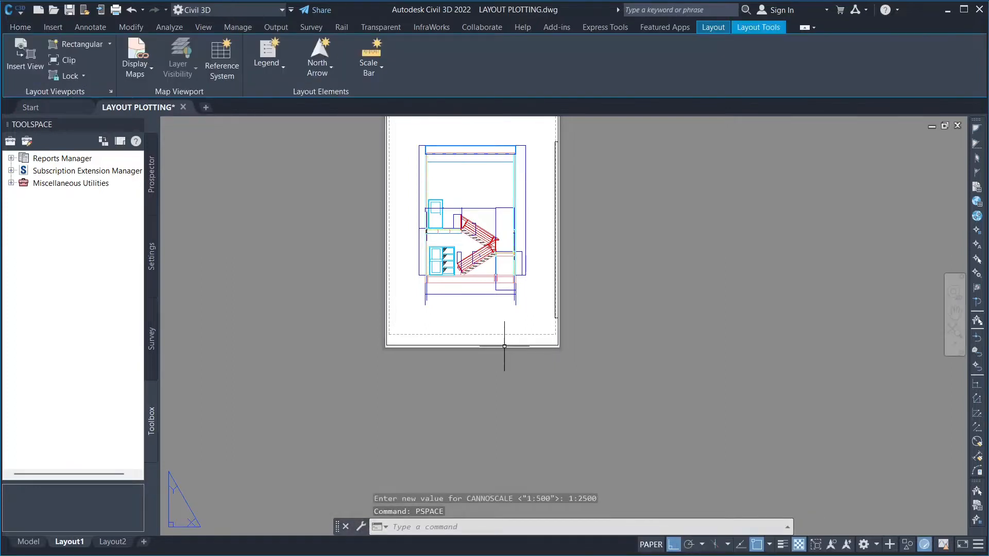
{"action": "mouse_move", "coordinate": [442, 216]}
{"action": "middle_mouse_down"}
{"action": "mouse_move", "coordinate": [469, 270]}
{"action": "mouse_move", "coordinate": [531, 317]}
{"action": "mouse_move", "coordinate": [498, 283]}
{"action": "middle_mouse_up"}
{"action": "scroll", "coordinate": [498, 283], "scroll_direction": "up", "scroll_amount": 2}
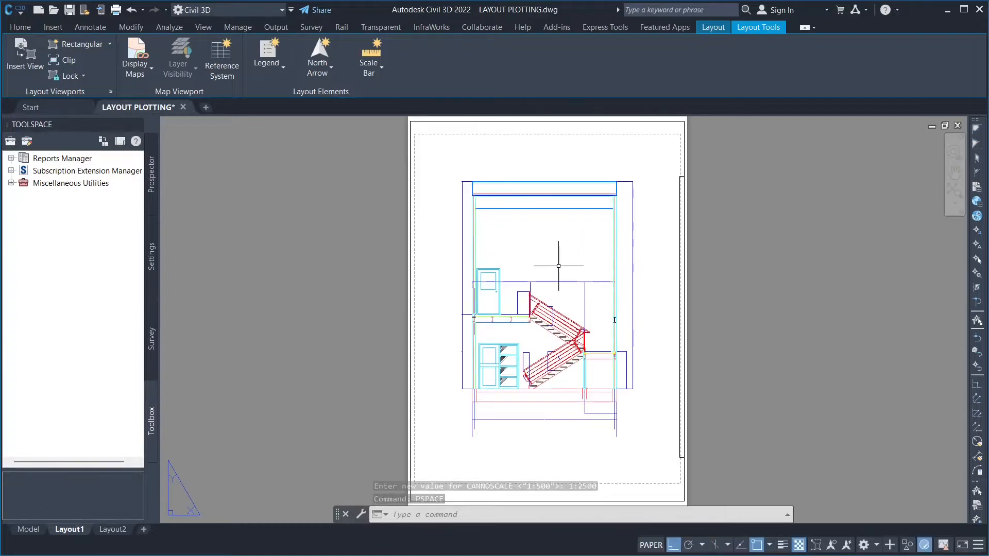
{"action": "scroll", "coordinate": [519, 244], "scroll_direction": "down", "scroll_amount": 2}
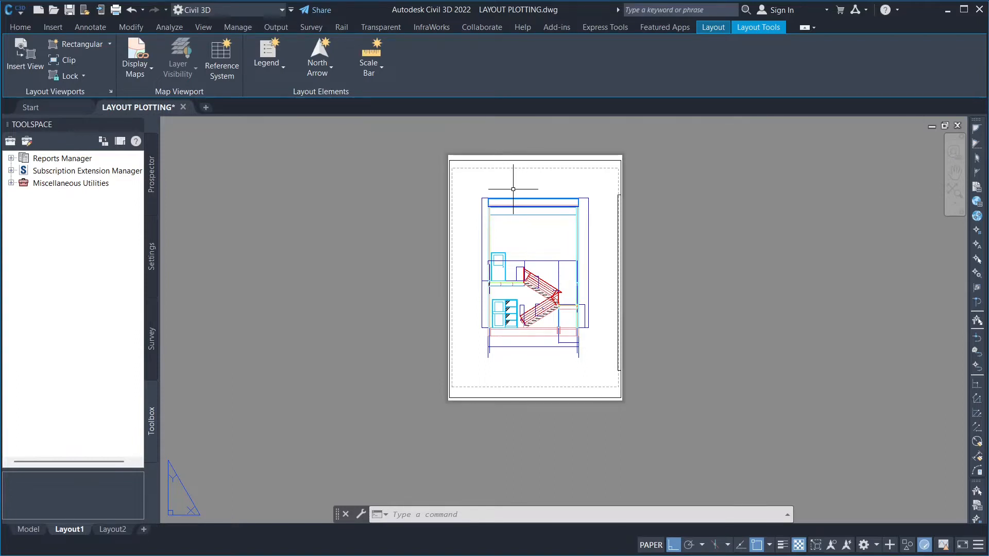
Reactivate the viewport, shift the building section slightly to centre it on the sheet, and return to paper space with PSPACE
{"action": "double_click", "coordinate": [514, 190]}
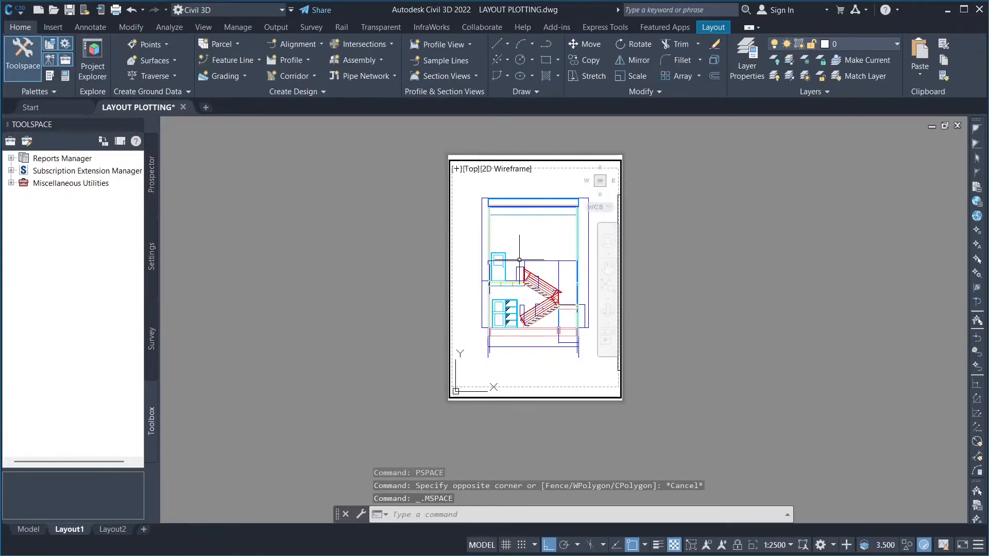
{"action": "middle_click_drag", "start_coordinate": [520, 246], "coordinate": [522, 242]}
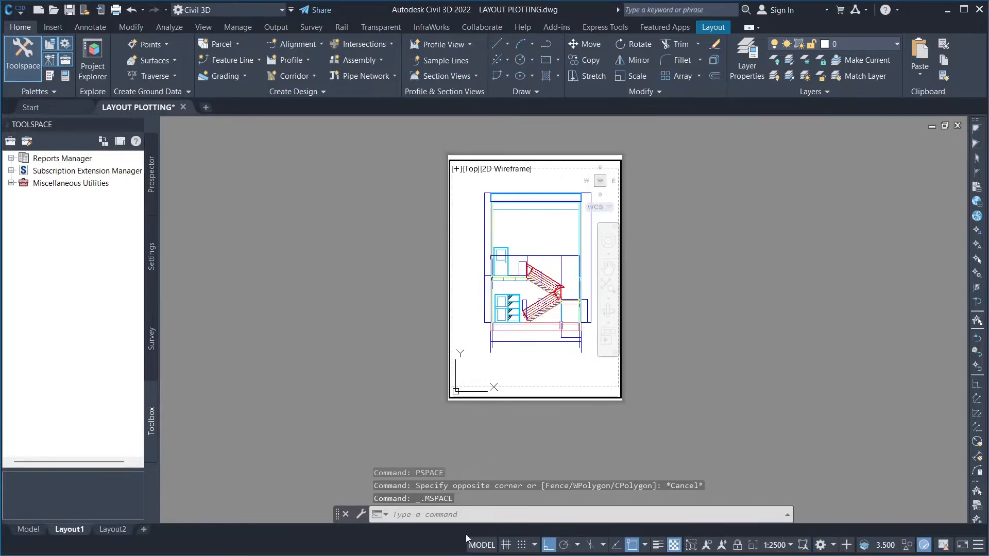
{"action": "left_click", "coordinate": [459, 514]}
{"action": "type", "text": "PSPA"}
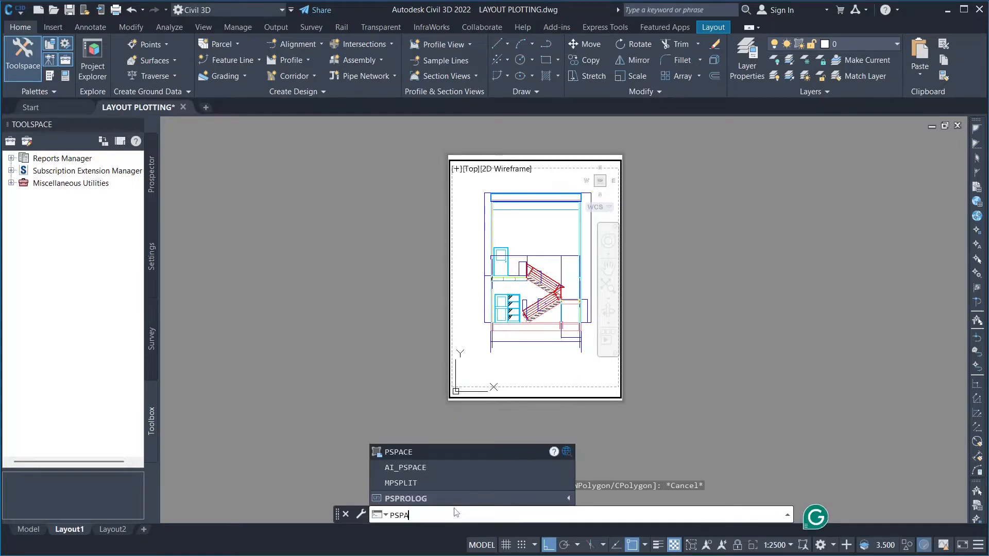
{"action": "type", "text": "CE"}
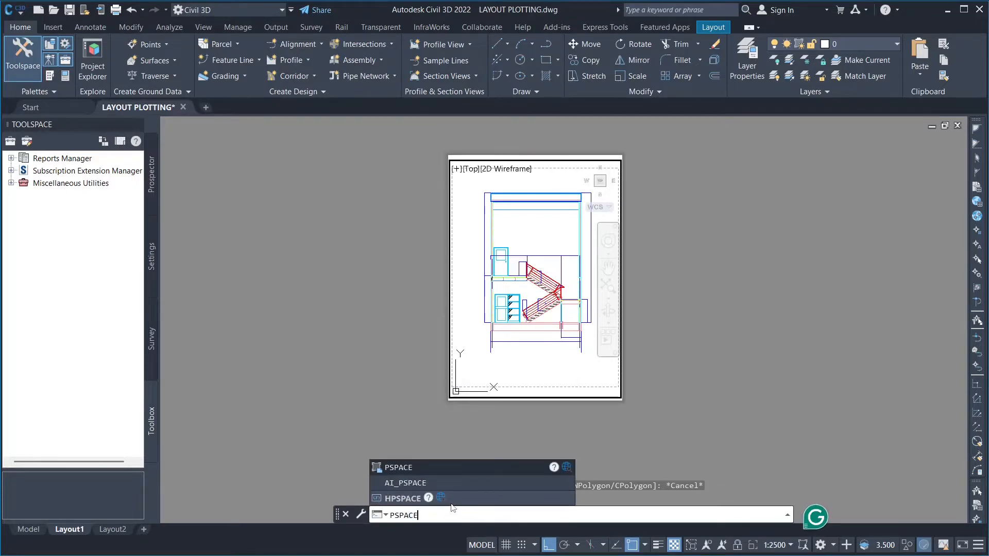
{"action": "key", "text": "Return"}
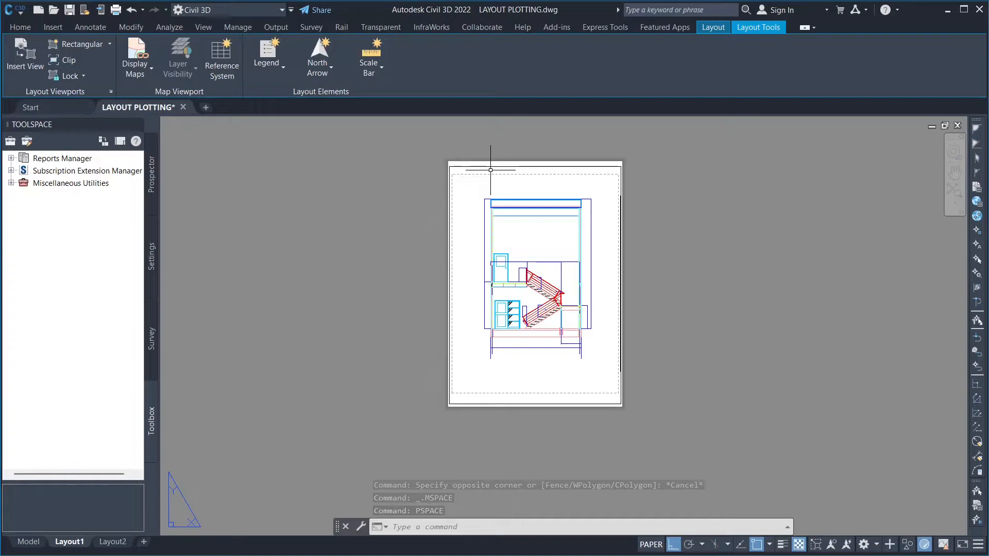
Set the viewport's Display locked property to Yes in its Properties, close the palette and deselect the viewport
{"action": "left_click", "coordinate": [494, 532]}
{"action": "type", "text": "MO"}
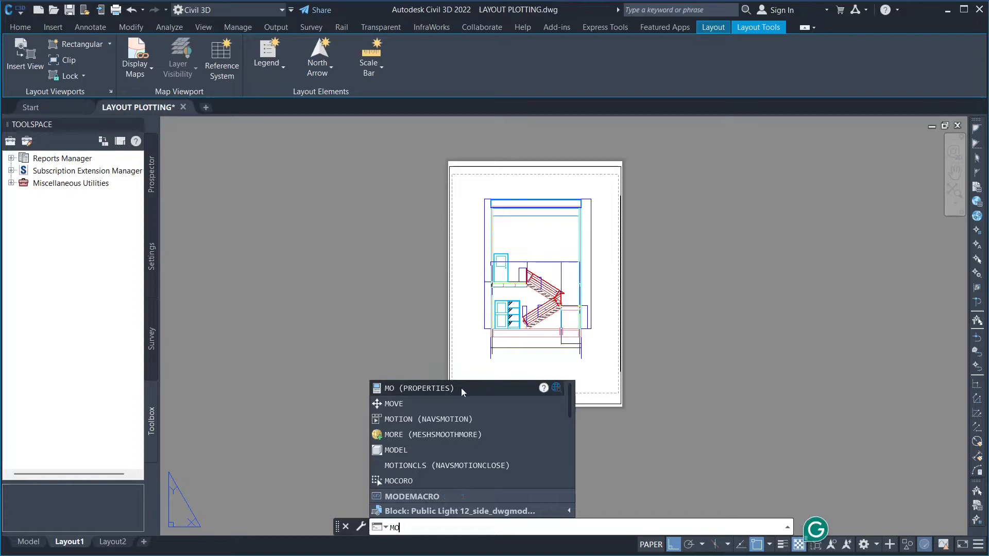
{"action": "left_click", "coordinate": [460, 388]}
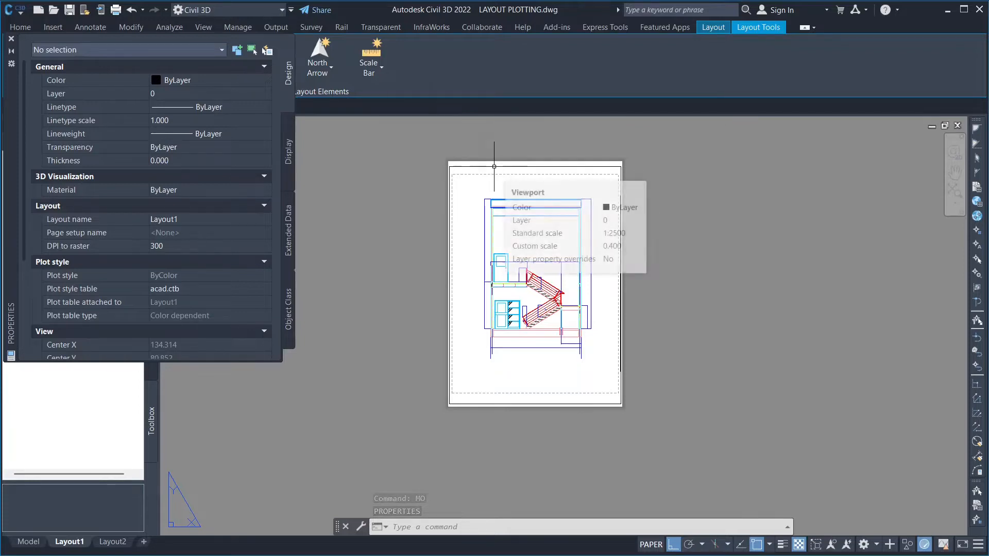
{"action": "left_click", "coordinate": [494, 167]}
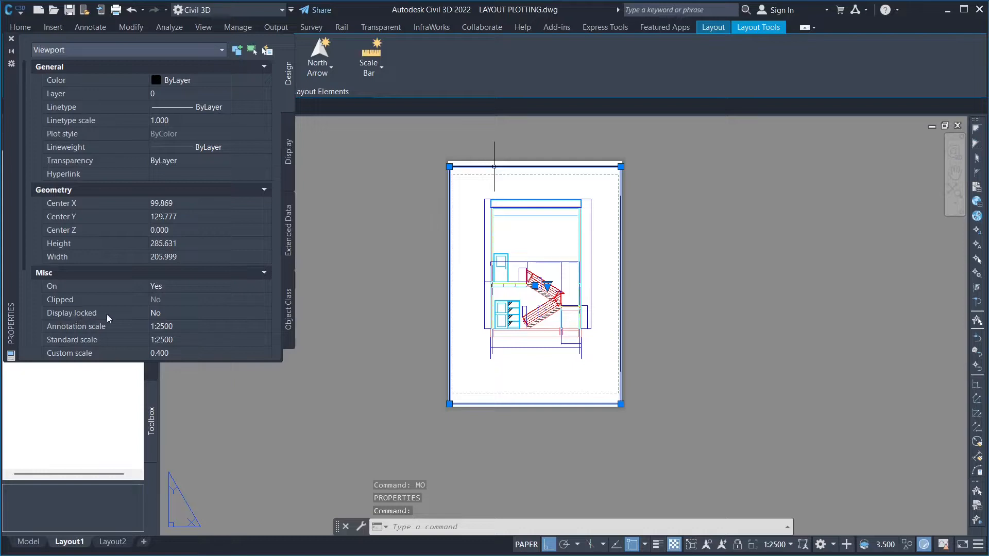
{"action": "left_click", "coordinate": [159, 315]}
{"action": "left_click", "coordinate": [266, 313]}
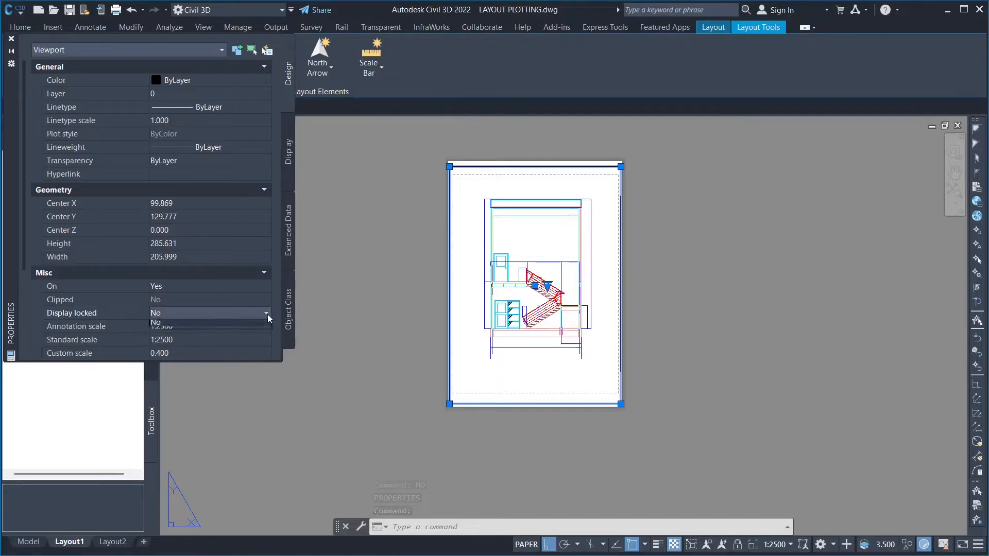
{"action": "left_click", "coordinate": [189, 324]}
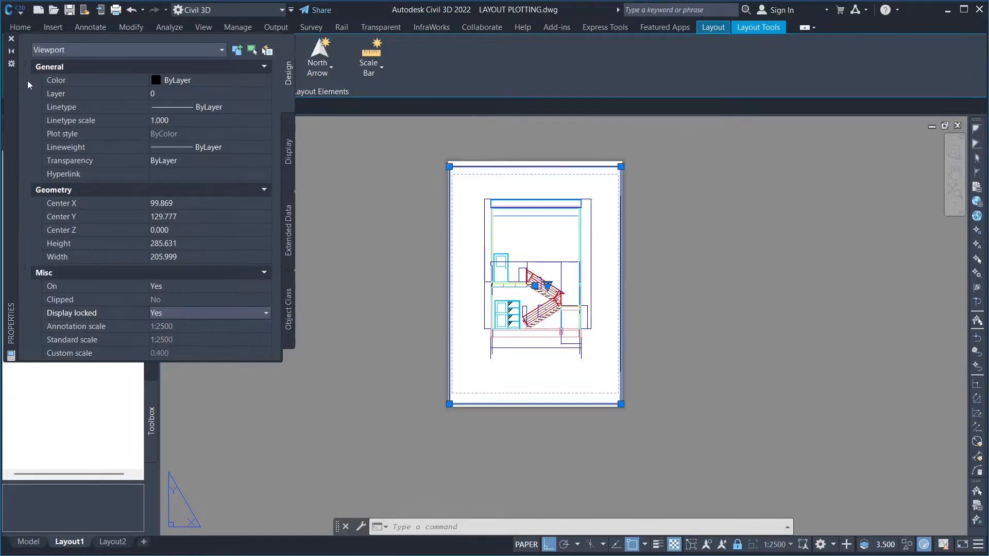
{"action": "left_click", "coordinate": [11, 39]}
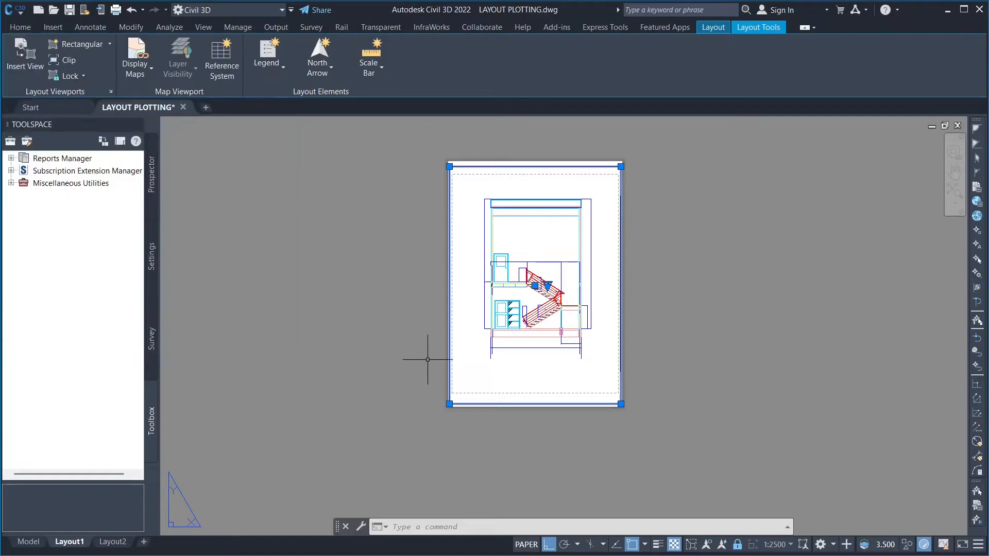
{"action": "key", "text": "Escape"}
Activate the locked viewport and check the display lock by zooming and panning inside it
{"action": "double_click", "coordinate": [531, 220]}
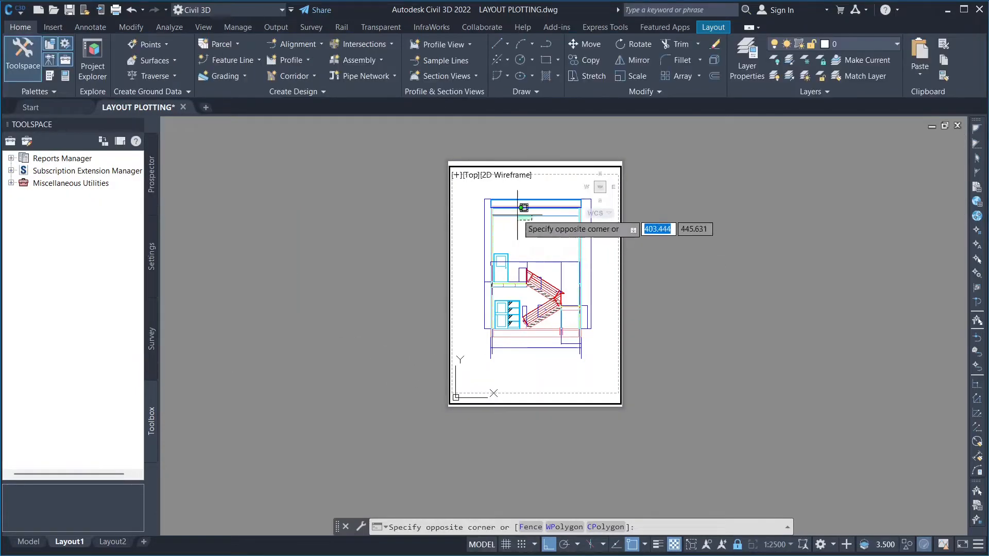
{"action": "middle_click_drag", "start_coordinate": [518, 218], "coordinate": [525, 339]}
{"action": "scroll", "coordinate": [519, 293], "scroll_direction": "up", "scroll_amount": 1}
{"action": "middle_click_drag", "start_coordinate": [519, 294], "coordinate": [496, 138]}
{"action": "middle_click_drag", "start_coordinate": [509, 211], "coordinate": [501, 137]}
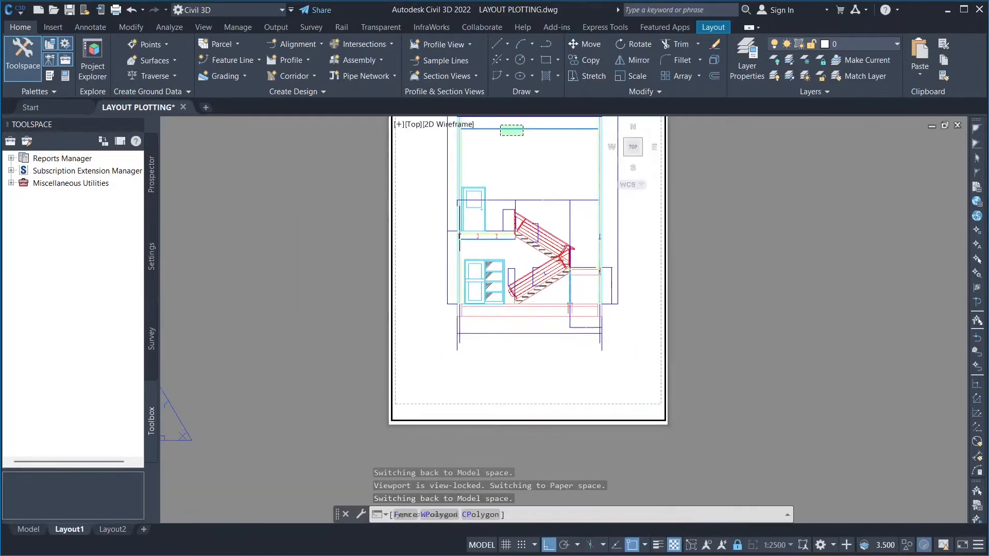
{"action": "key", "text": "Escape"}
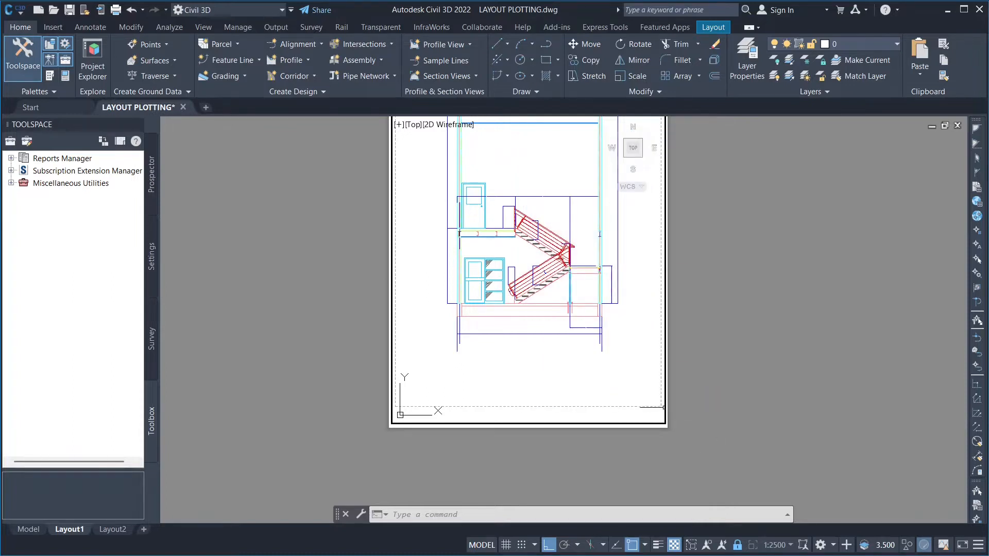
{"action": "double_click", "coordinate": [691, 412]}
{"action": "scroll", "coordinate": [541, 323], "scroll_direction": "down", "scroll_amount": 1}
{"action": "middle_click_drag", "start_coordinate": [505, 252], "coordinate": [487, 259]}
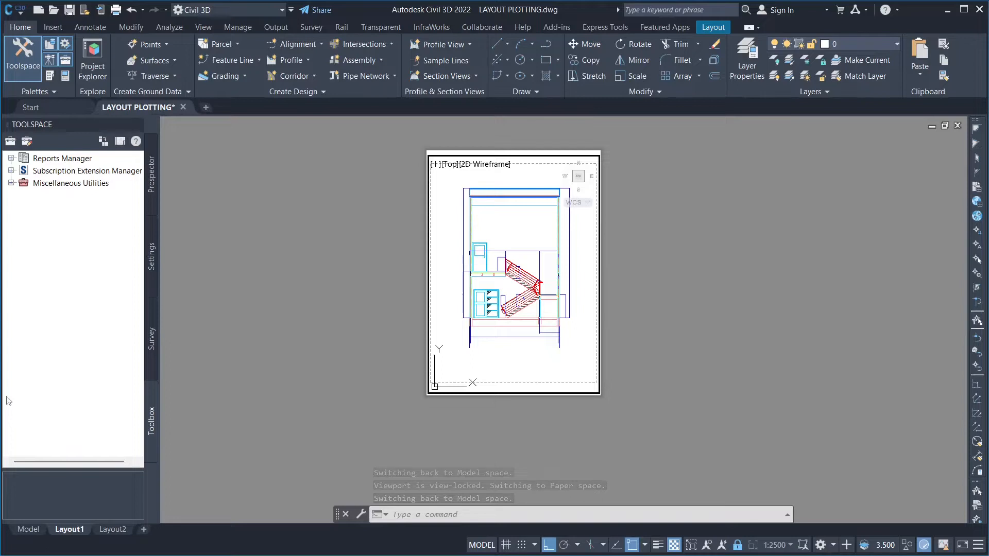
Rename Layout1 as STAIRCASE
{"action": "right_click", "coordinate": [65, 534]}
{"action": "left_click", "coordinate": [94, 362]}
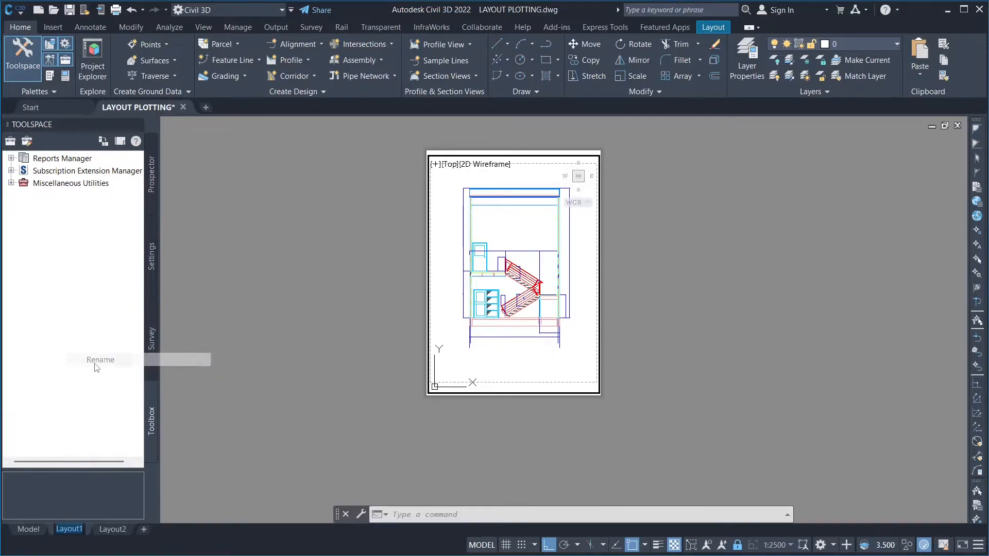
{"action": "type", "text": "S"}
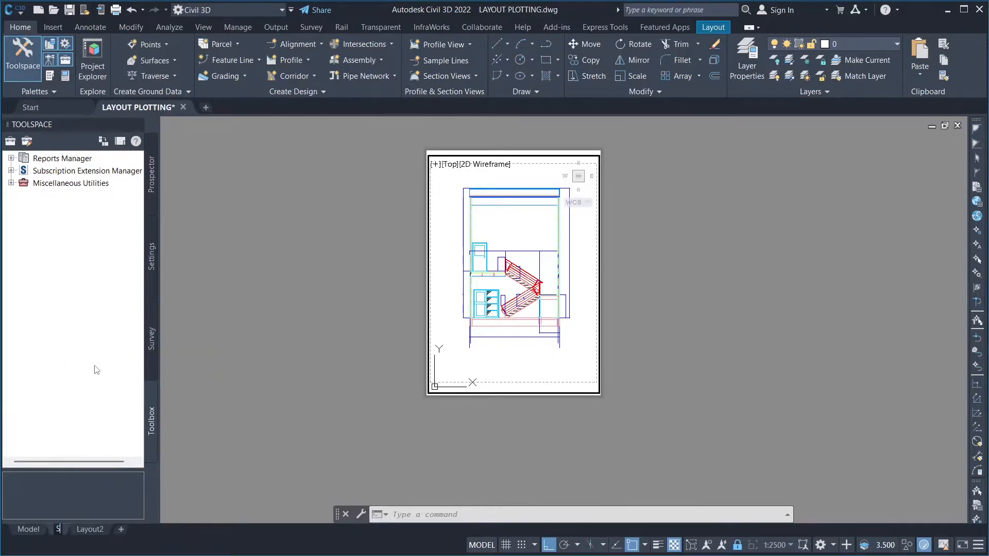
{"action": "type", "text": "TAIRCASE"}
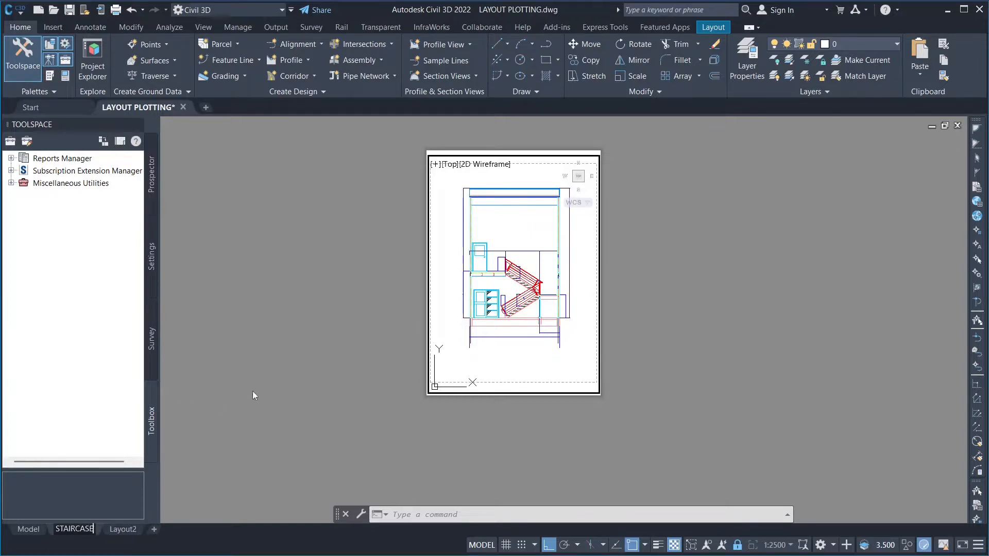
{"action": "key", "text": "Return"}
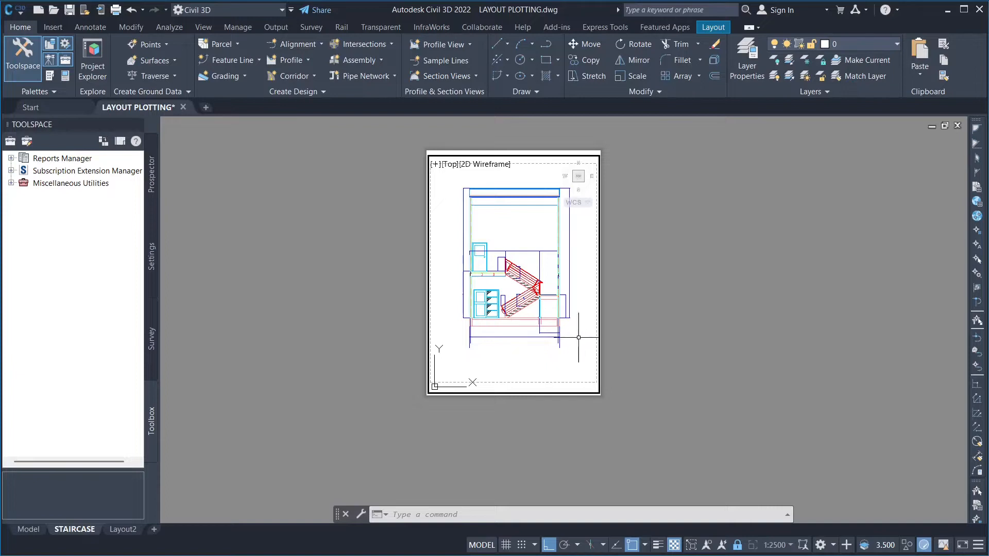
Switch to the Layout2 sheet and open its page setup for modification in the Page Setup Manager
{"action": "left_click", "coordinate": [26, 533]}
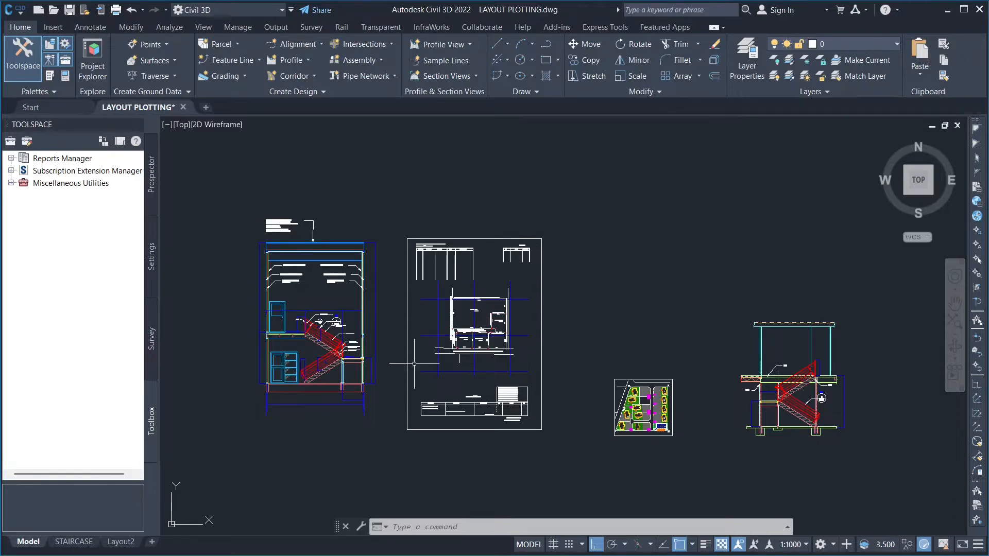
{"action": "left_click", "coordinate": [120, 546]}
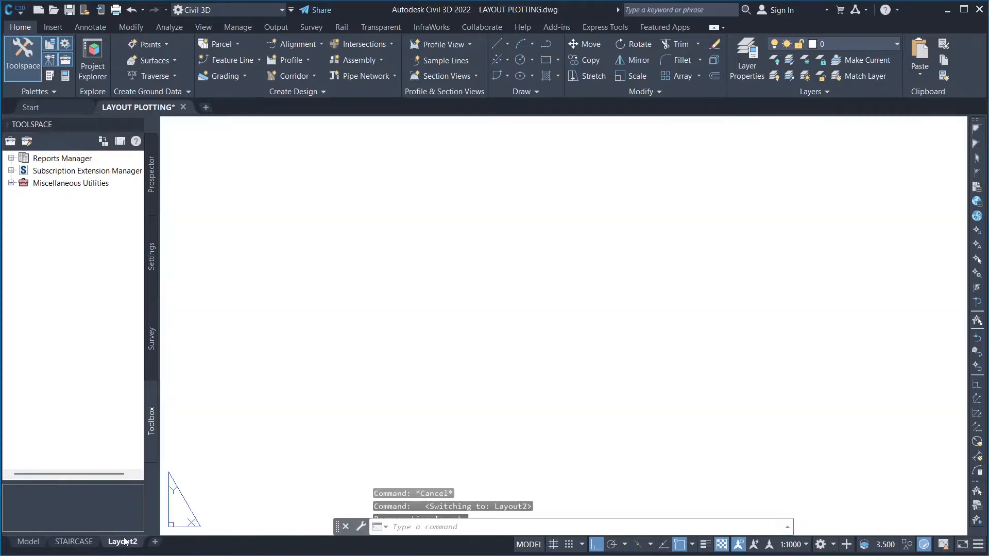
{"action": "right_click", "coordinate": [125, 542]}
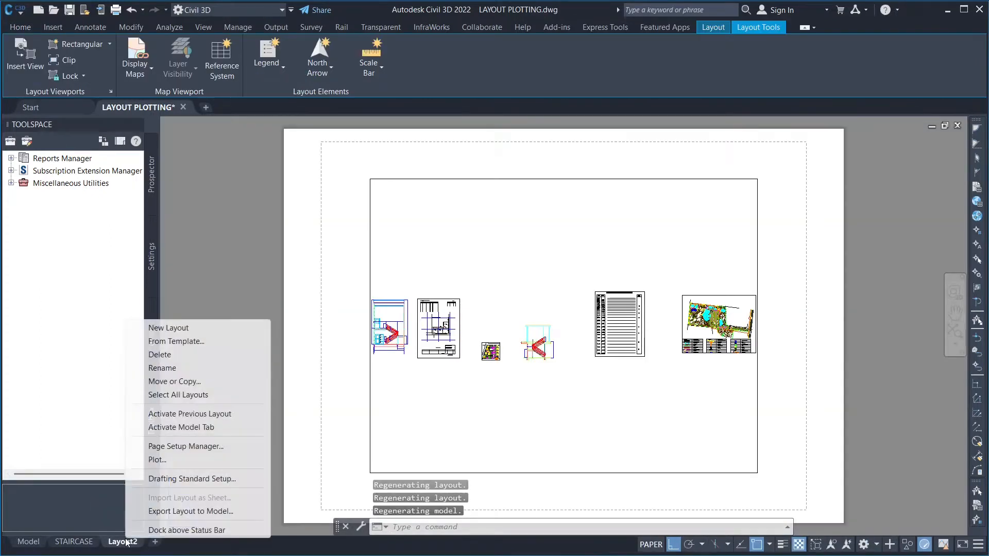
{"action": "left_click", "coordinate": [155, 446]}
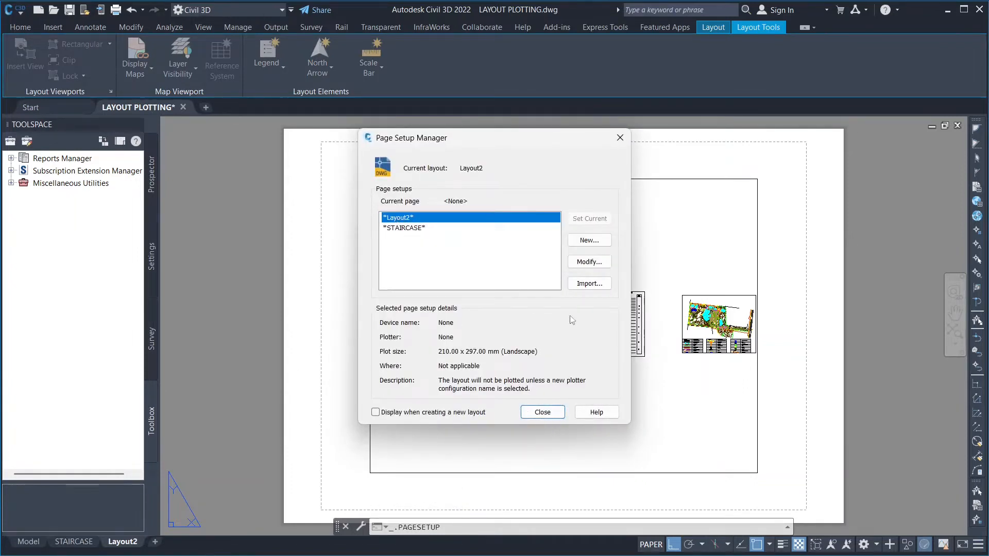
{"action": "left_click", "coordinate": [588, 262]}
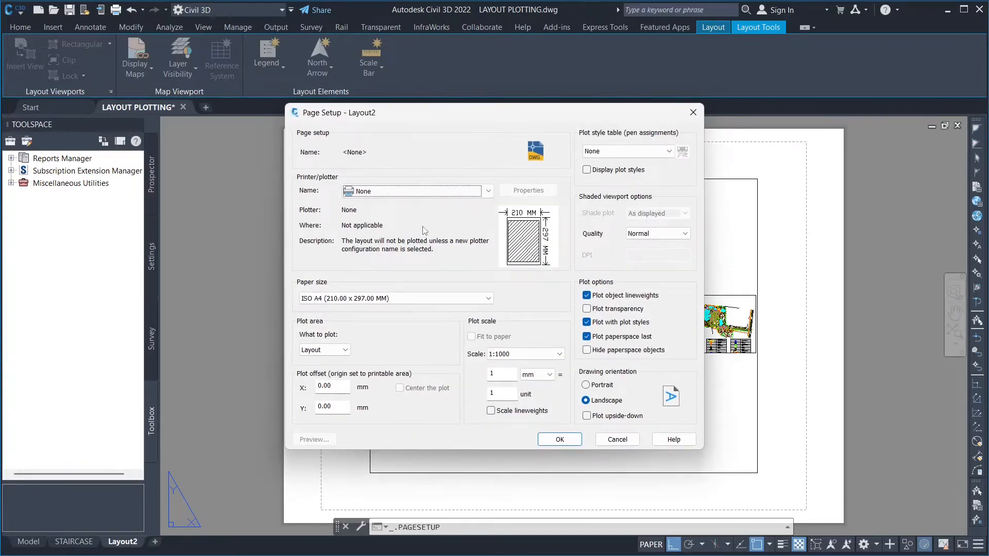
Set Layout2's plotter to DWG To PDF.pc3 and its paper size to ISO A2 (420.00 x 594.00 MM)
{"action": "left_click", "coordinate": [481, 192]}
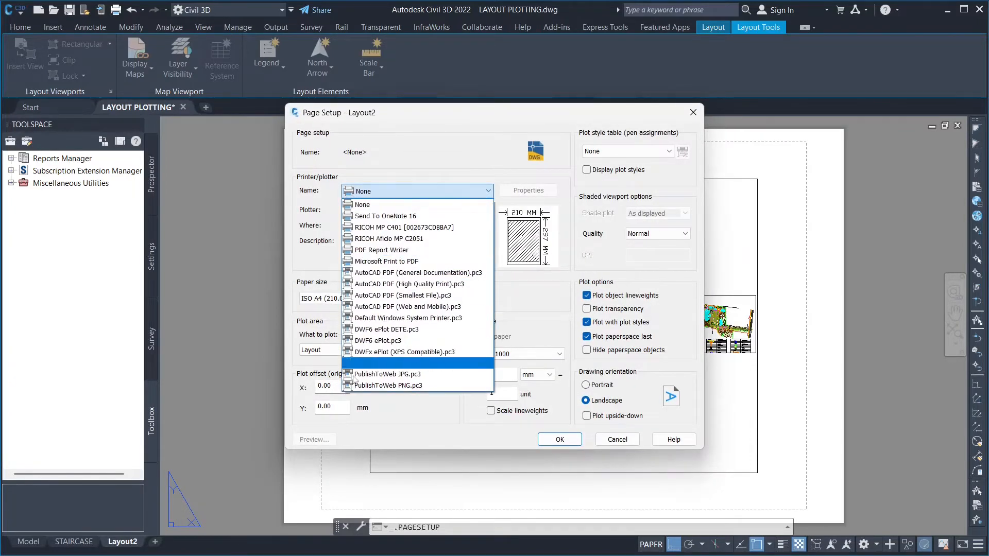
{"action": "left_click", "coordinate": [359, 364]}
{"action": "left_click", "coordinate": [448, 298]}
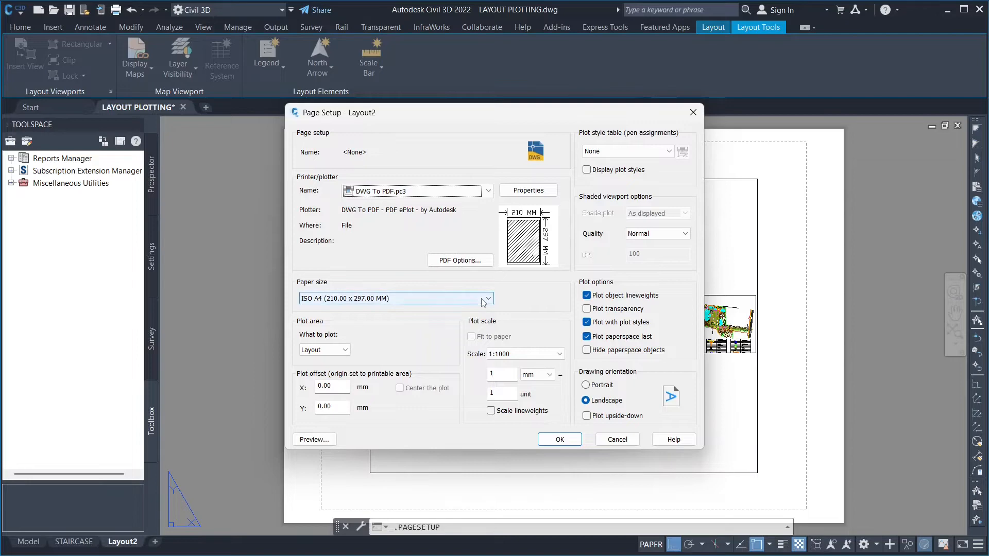
{"action": "scroll", "coordinate": [402, 381], "scroll_direction": "up", "scroll_amount": 2}
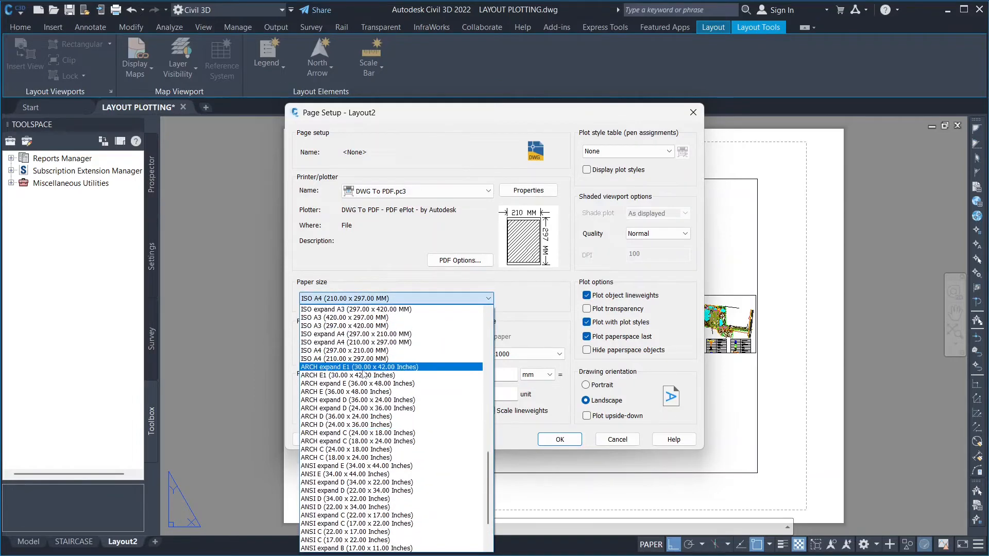
{"action": "scroll", "coordinate": [333, 353], "scroll_direction": "up", "scroll_amount": 1}
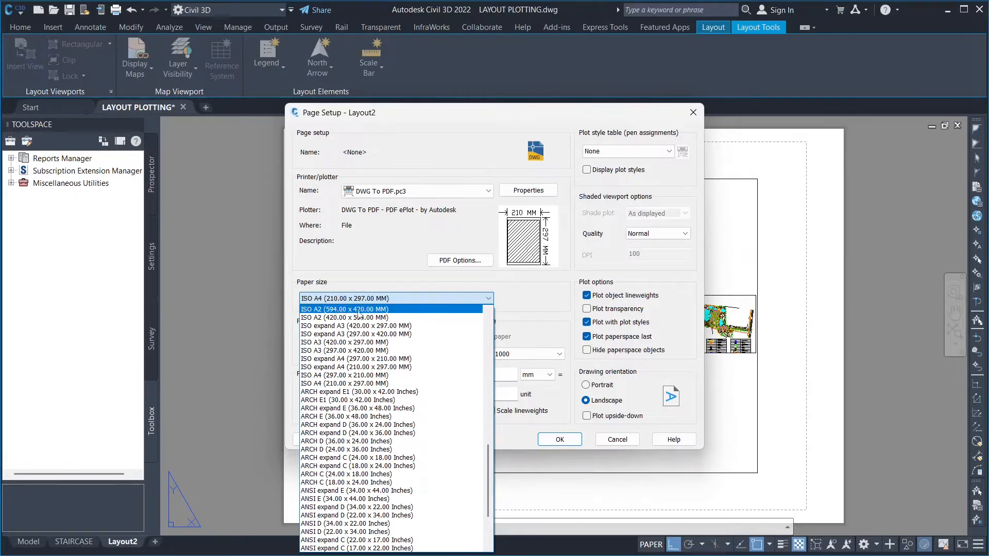
{"action": "left_click", "coordinate": [347, 318]}
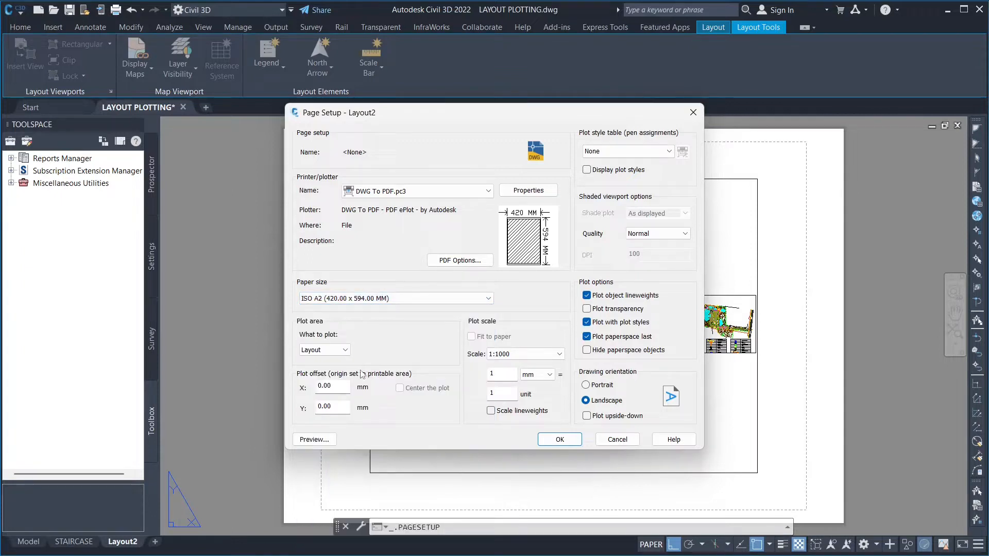
Set the drawing orientation to Portrait and the plot style table to acad.ctb, accept the page setup and close the manager
{"action": "left_click", "coordinate": [585, 385]}
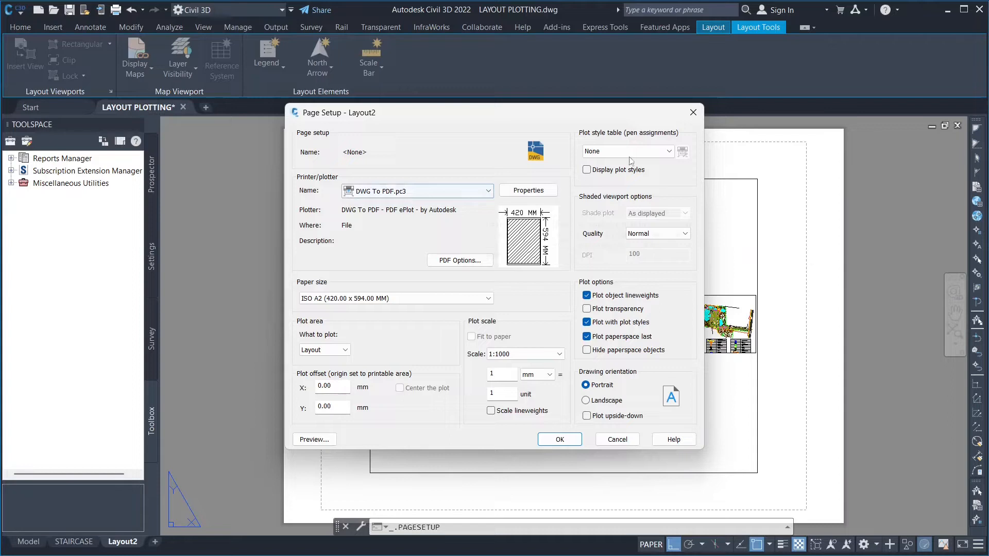
{"action": "left_click", "coordinate": [665, 151]}
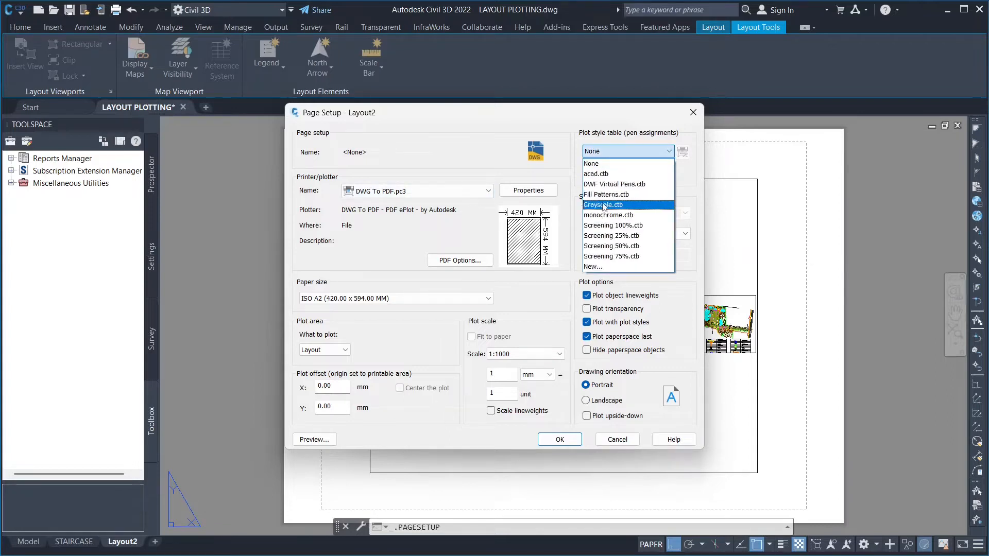
{"action": "left_click", "coordinate": [594, 175]}
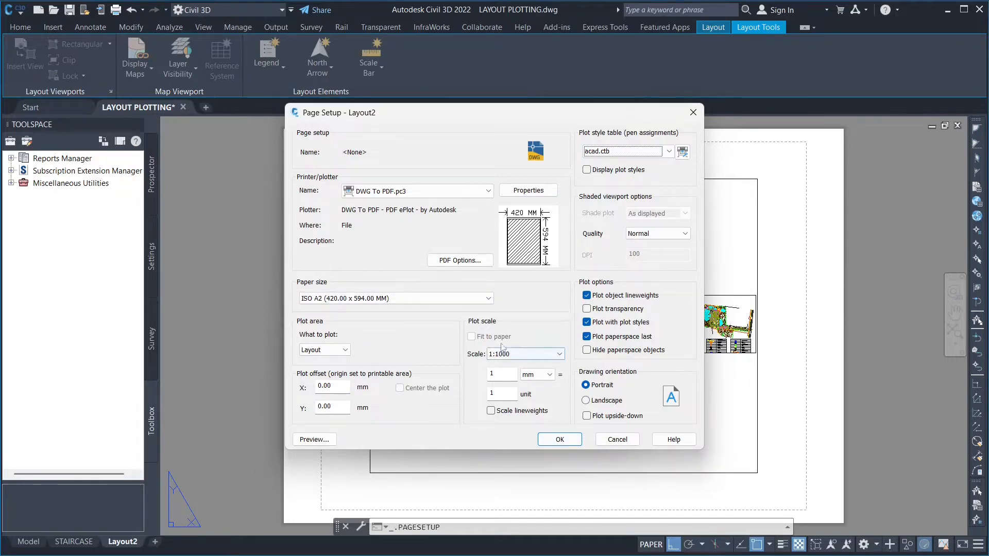
{"action": "left_click", "coordinate": [550, 441]}
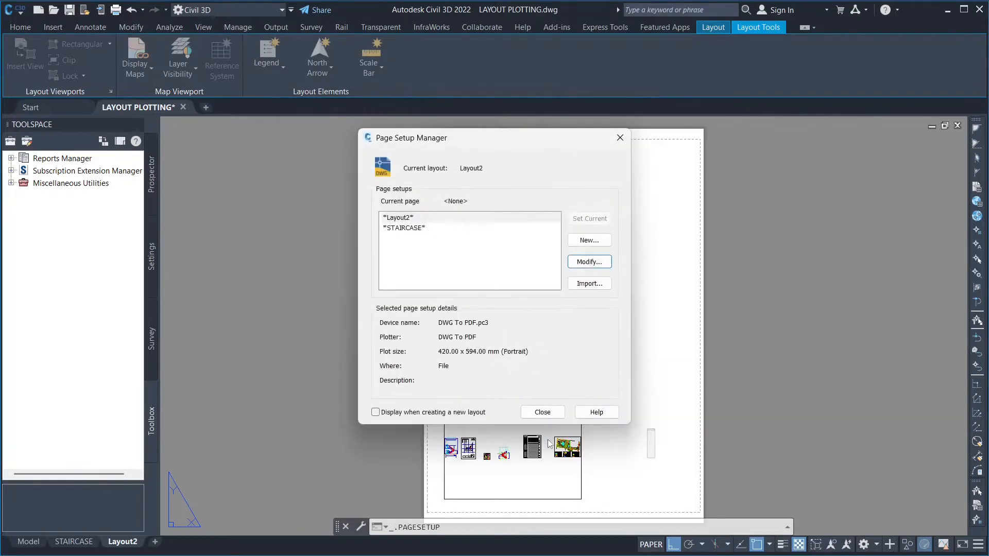
{"action": "left_click", "coordinate": [541, 412]}
Erase the default viewport on Layout2 and create a new one with MVIEW covering nearly the whole sheet, about 414 x 576 mm
{"action": "left_click", "coordinate": [473, 396]}
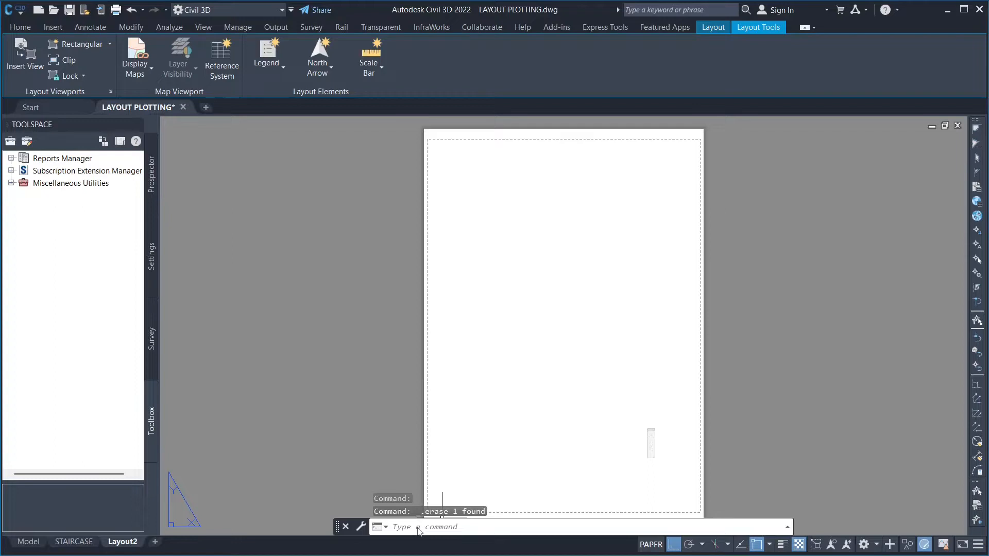
{"action": "type", "text": "MVIEQ"}
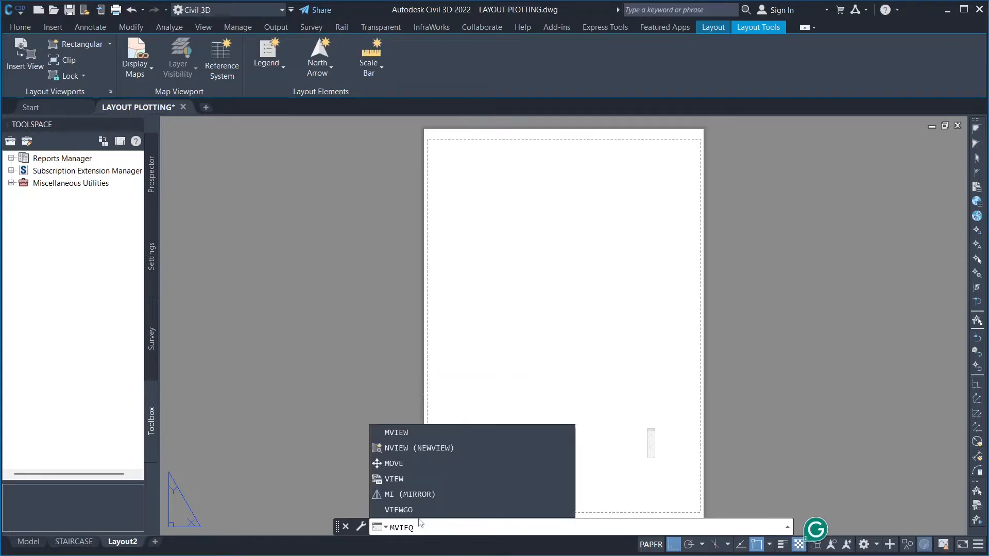
{"action": "key", "text": "BackSpace"}
{"action": "type", "text": "W"}
{"action": "key", "text": "Return"}
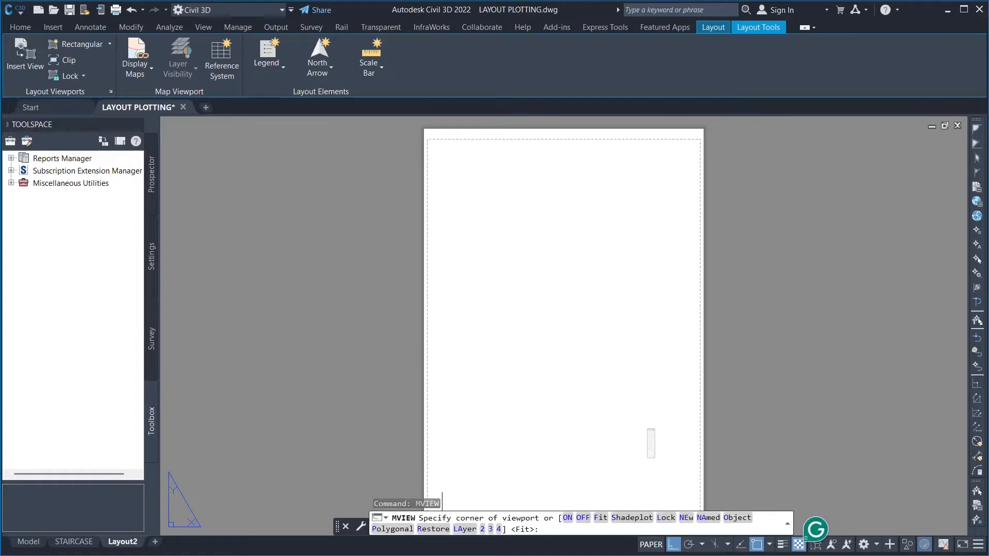
{"action": "left_click", "coordinate": [425, 133]}
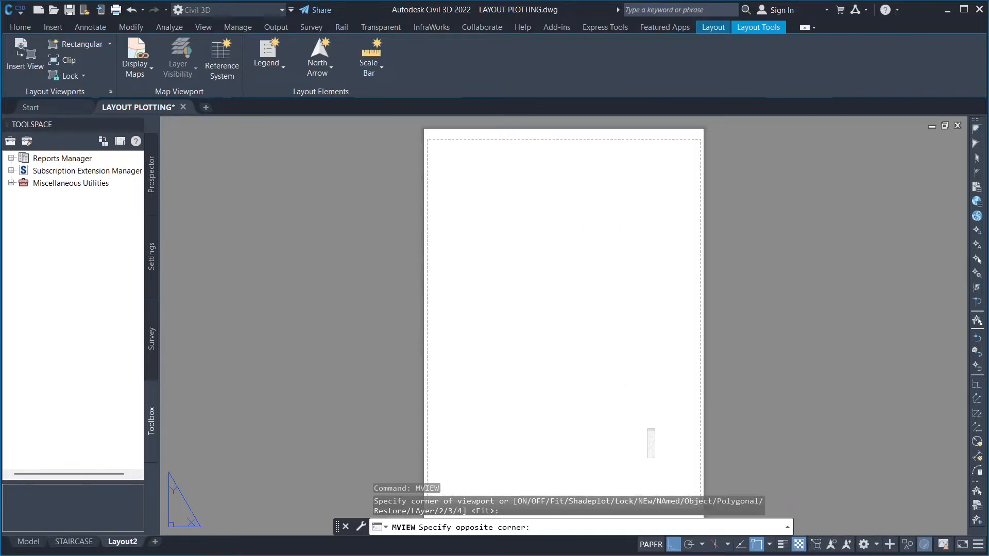
{"action": "left_click", "coordinate": [702, 514]}
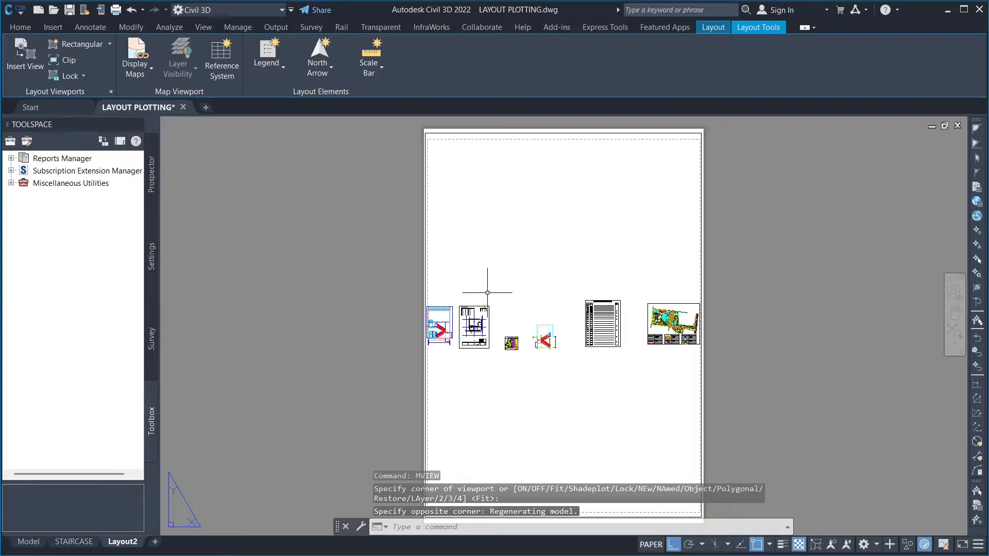
Activate the new viewport and frame the bordered site plan drawing with its tables inside it
{"action": "left_click", "coordinate": [484, 230]}
{"action": "left_click", "coordinate": [485, 243]}
{"action": "double_click", "coordinate": [491, 296]}
{"action": "scroll", "coordinate": [482, 380], "scroll_direction": "up", "scroll_amount": 3}
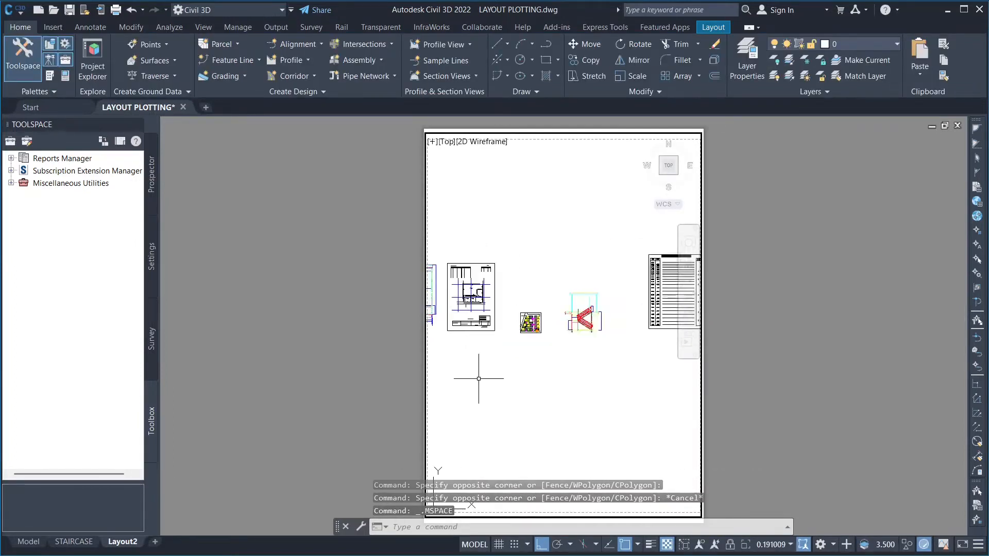
{"action": "scroll", "coordinate": [555, 365], "scroll_direction": "down", "scroll_amount": 5}
{"action": "scroll", "coordinate": [556, 365], "scroll_direction": "up", "scroll_amount": 5}
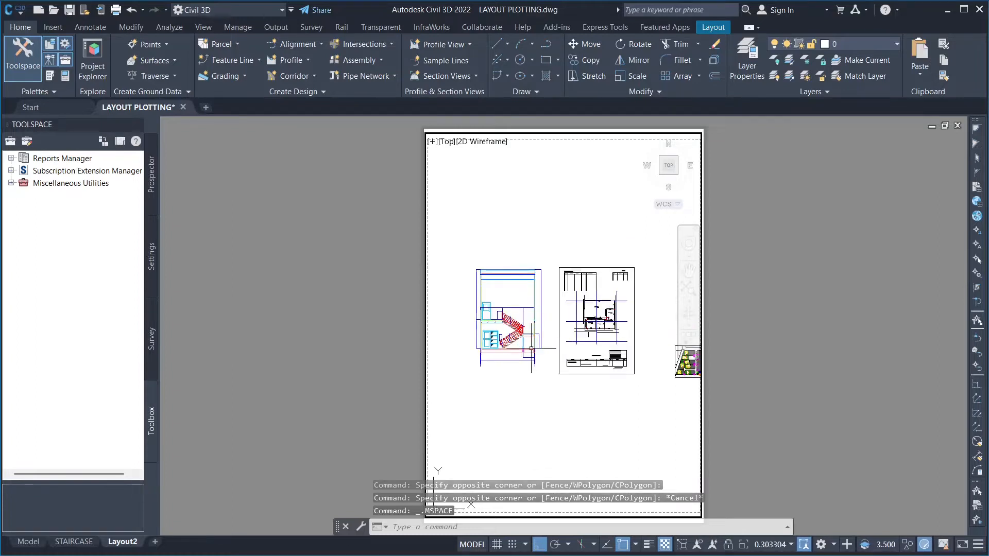
{"action": "scroll", "coordinate": [536, 384], "scroll_direction": "up", "scroll_amount": 1}
{"action": "middle_click_drag", "start_coordinate": [538, 381], "coordinate": [466, 466]}
{"action": "scroll", "coordinate": [488, 381], "scroll_direction": "up", "scroll_amount": 1}
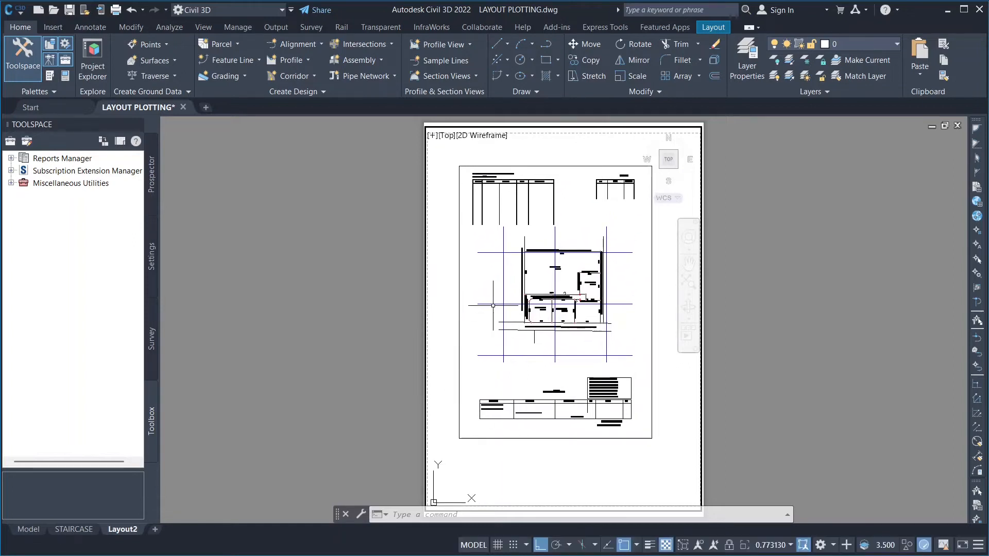
Set the viewport scale to 1:1000 and centre the bordered plan on the sheet
{"action": "left_click", "coordinate": [789, 547]}
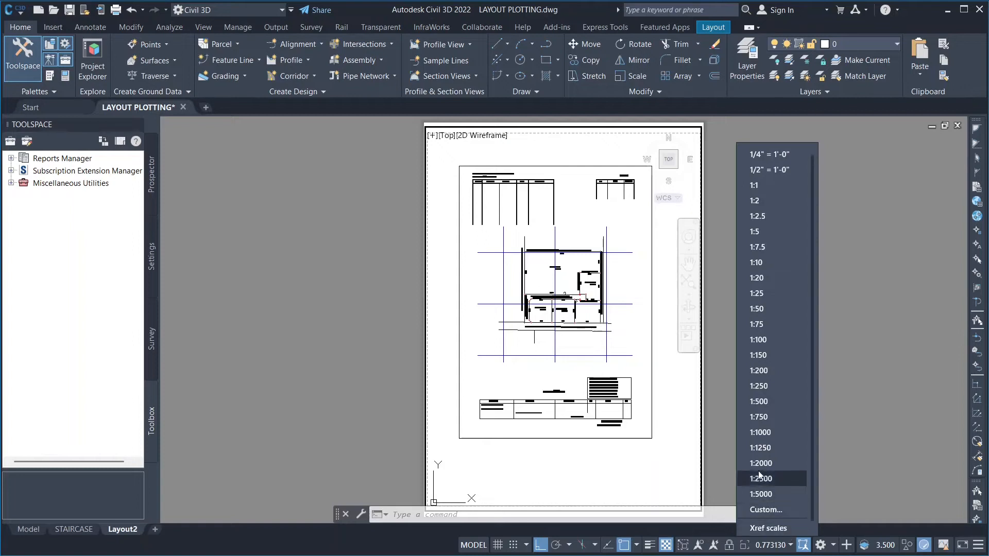
{"action": "left_click", "coordinate": [752, 436]}
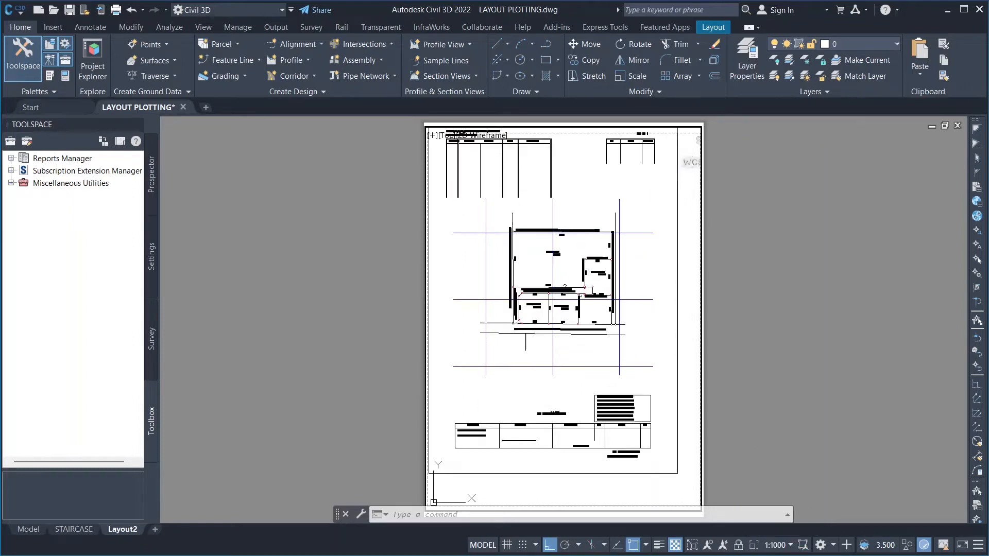
{"action": "middle_click_drag", "start_coordinate": [511, 270], "coordinate": [525, 292]}
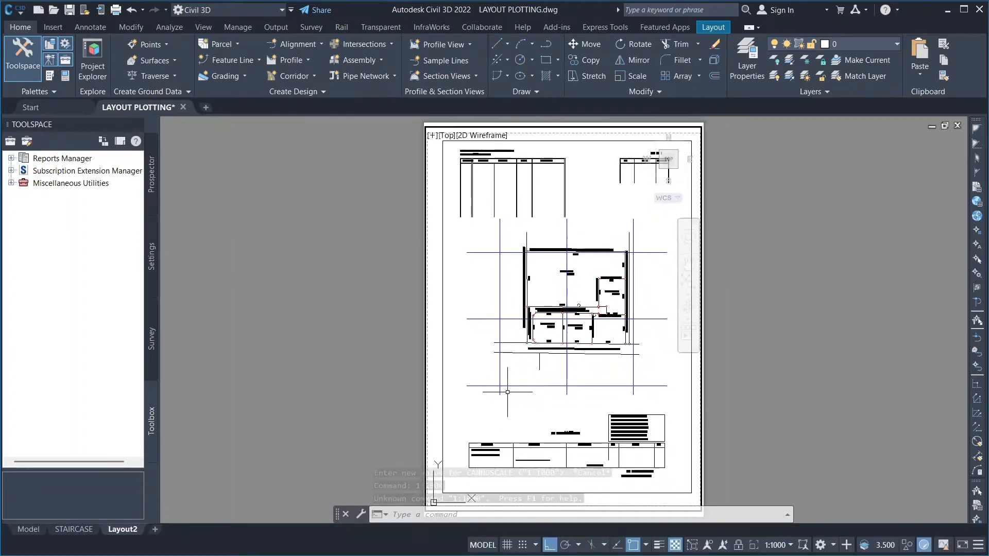
{"action": "middle_click_drag", "start_coordinate": [504, 286], "coordinate": [503, 291]}
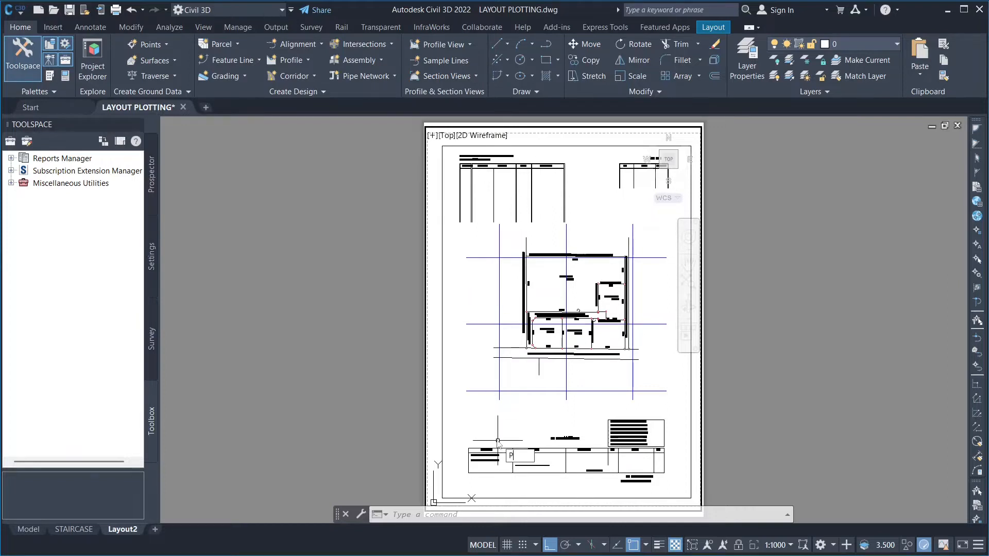
Leave the viewport and return to paper space with the PSPACE command
{"action": "type", "text": "SCA"}
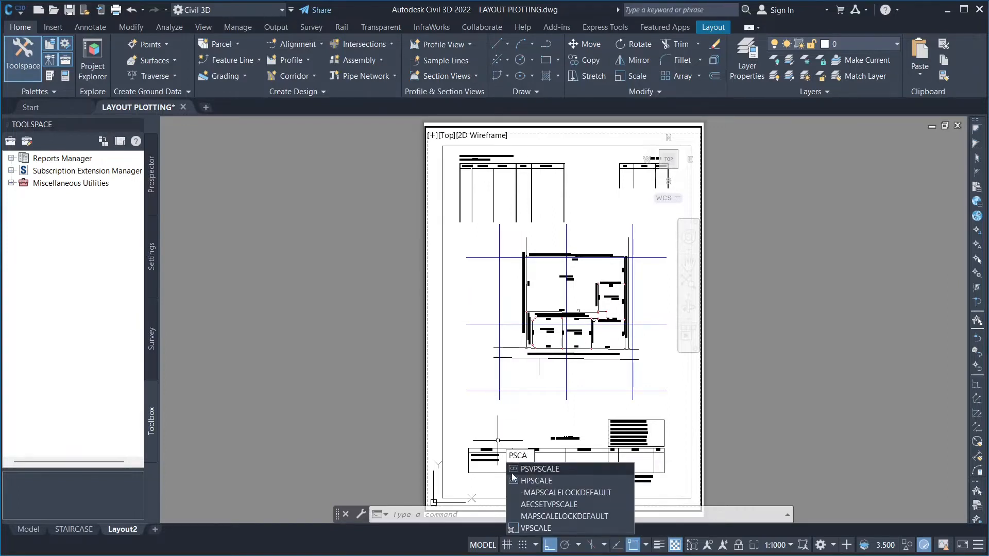
{"action": "key", "text": "BackSpace"}
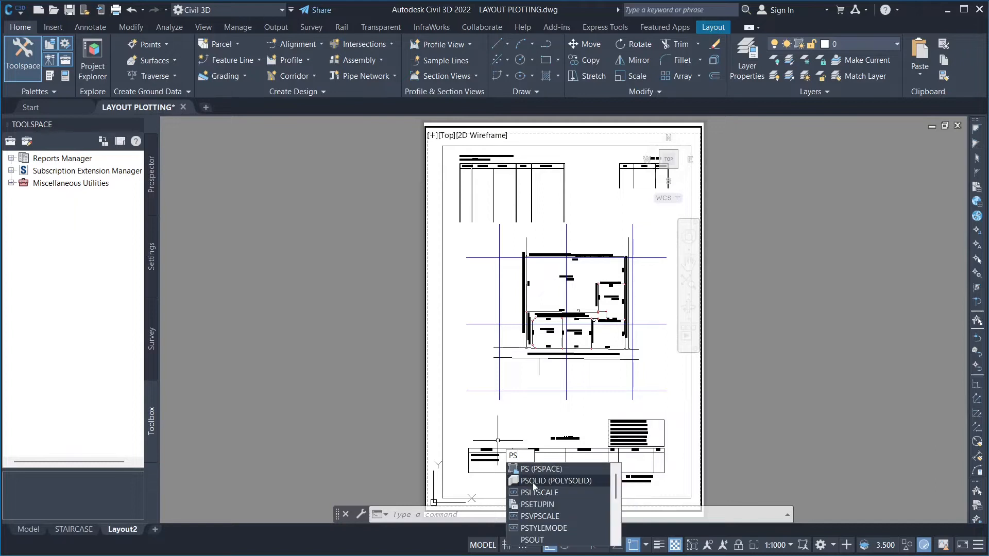
{"action": "type", "text": "PACE"}
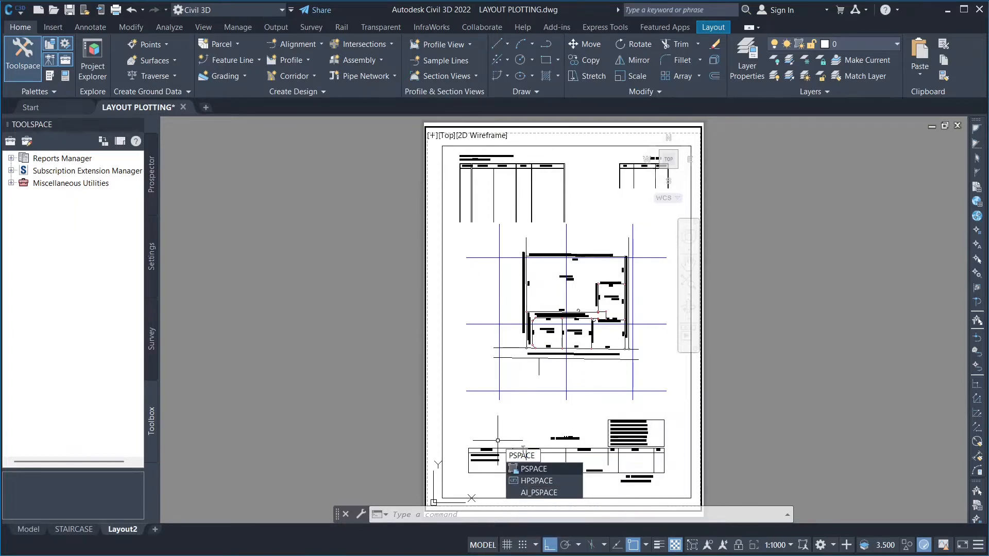
{"action": "left_click", "coordinate": [526, 470]}
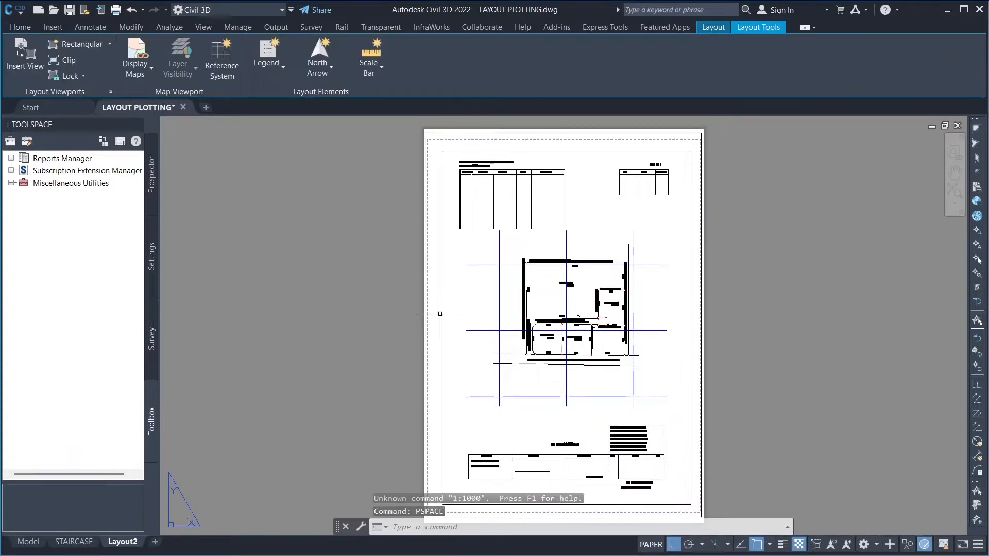
Set the viewport's Display locked property to Yes in its Properties and close the palette
{"action": "type", "text": "MO"}
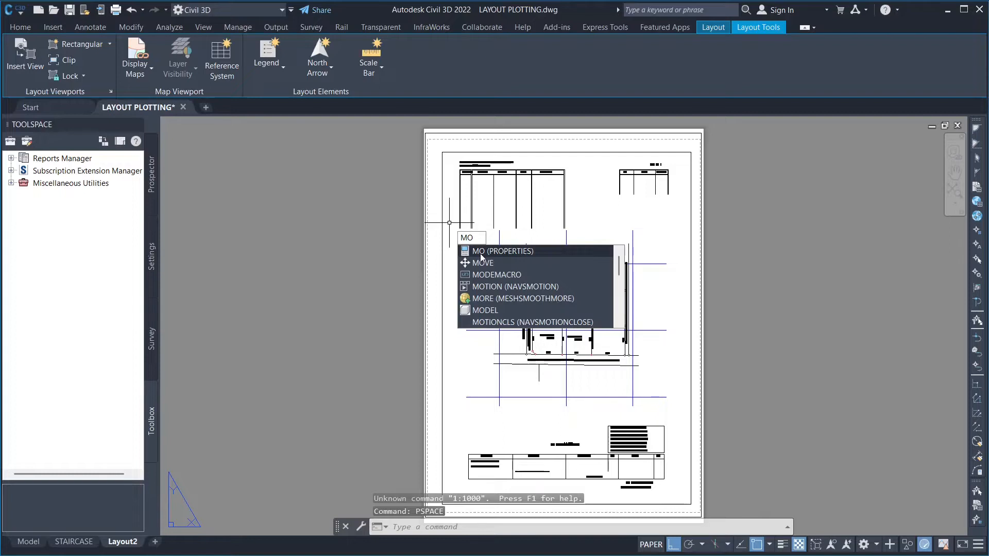
{"action": "left_click", "coordinate": [466, 253]}
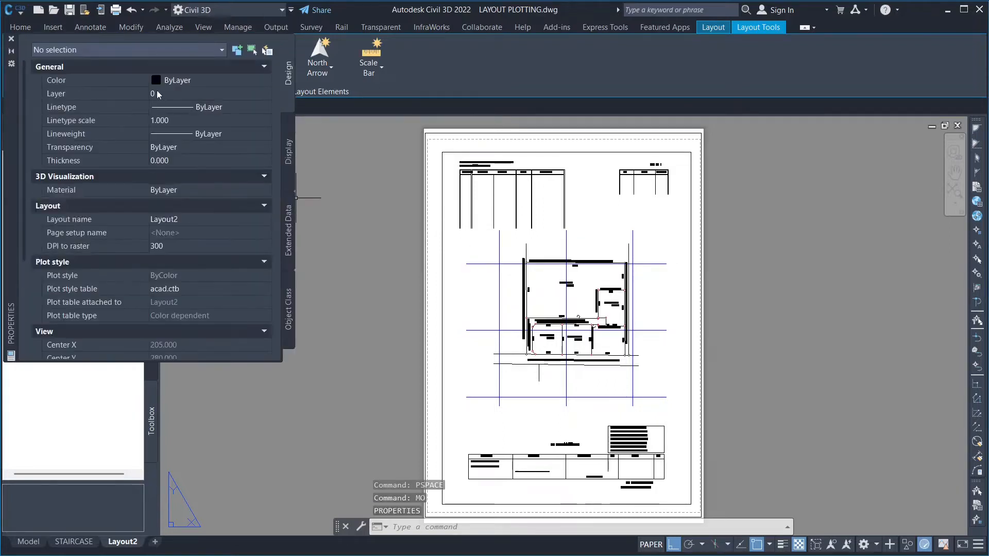
{"action": "left_click", "coordinate": [514, 133]}
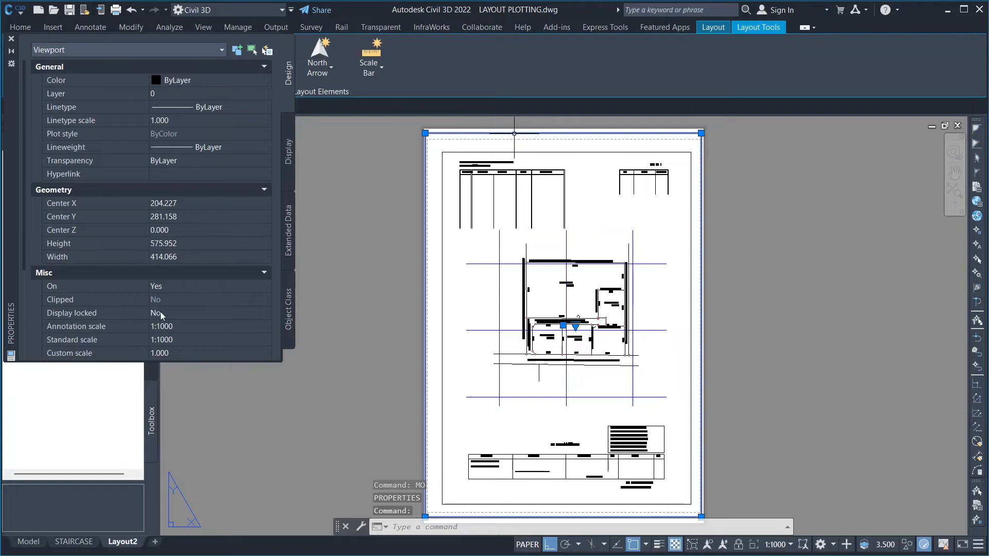
{"action": "left_click", "coordinate": [161, 313]}
{"action": "left_click", "coordinate": [266, 314]}
{"action": "left_click", "coordinate": [183, 325]}
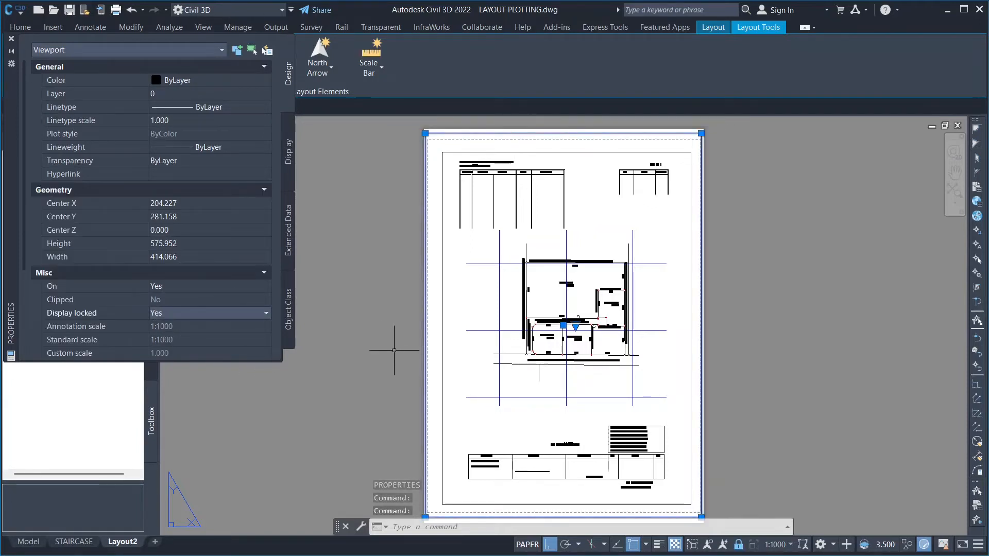
{"action": "key", "text": "ctrl+1"}
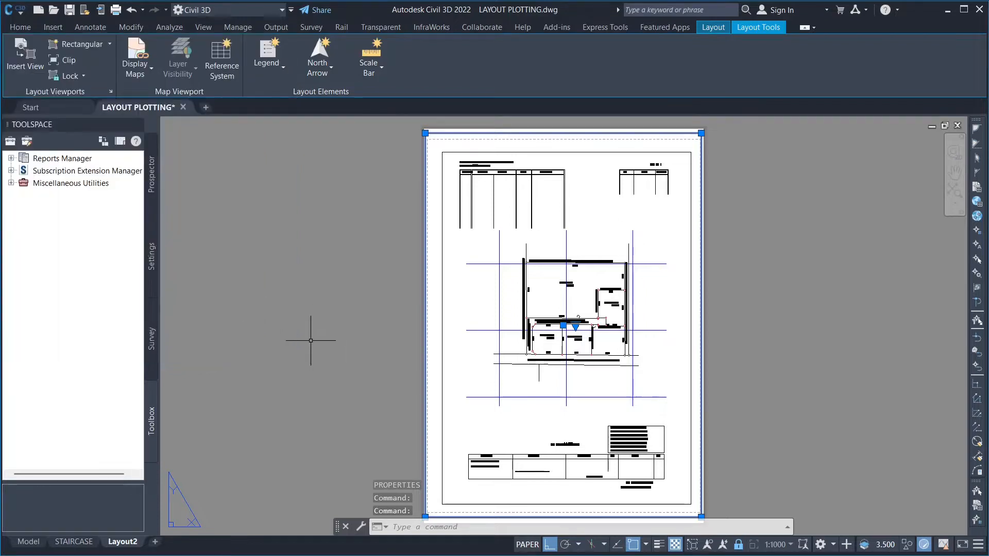
Rename the Layout2 sheet as SURVEY PLAN and clear the viewport selection
{"action": "scroll", "coordinate": [210, 306], "scroll_direction": "down", "scroll_amount": 1}
{"action": "right_click", "coordinate": [117, 545]}
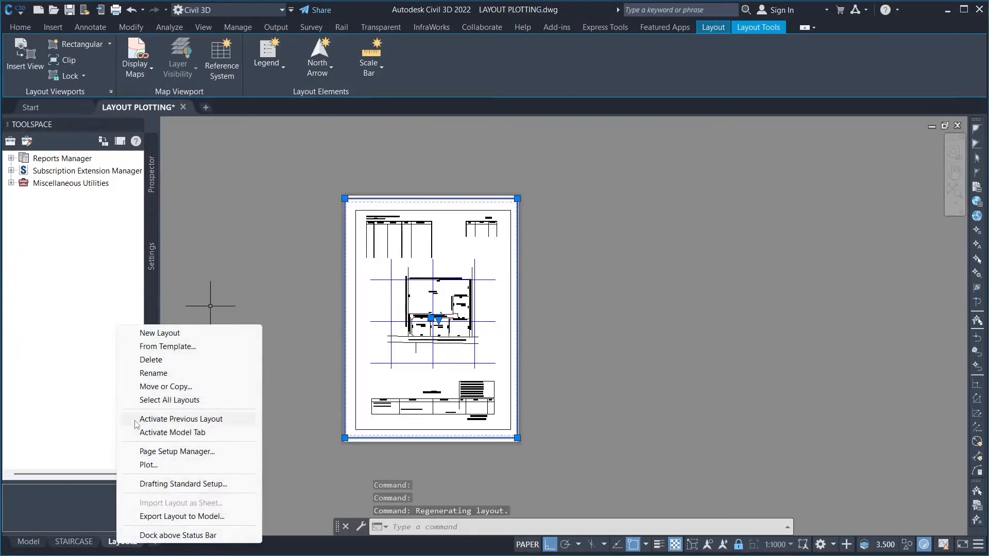
{"action": "left_click", "coordinate": [152, 375]}
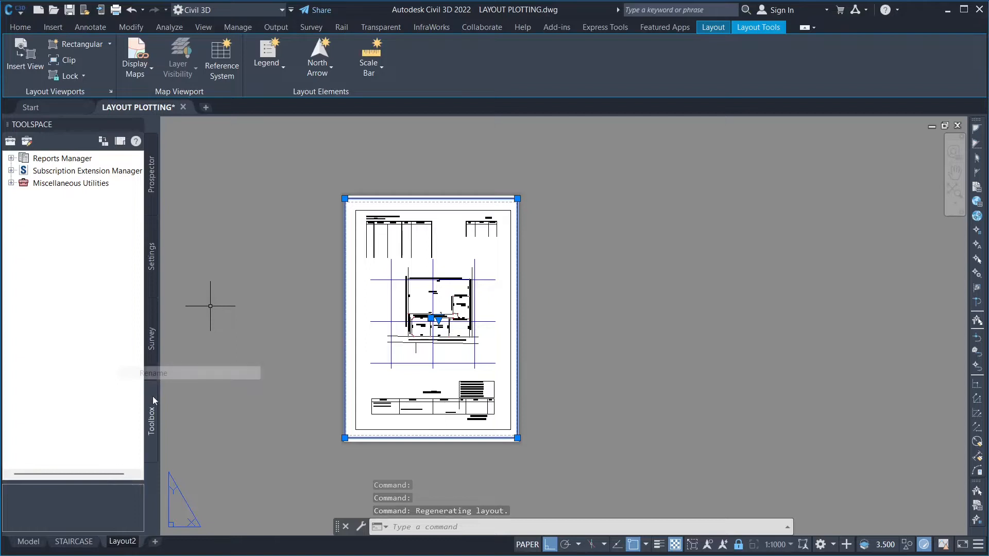
{"action": "type", "text": "SU"}
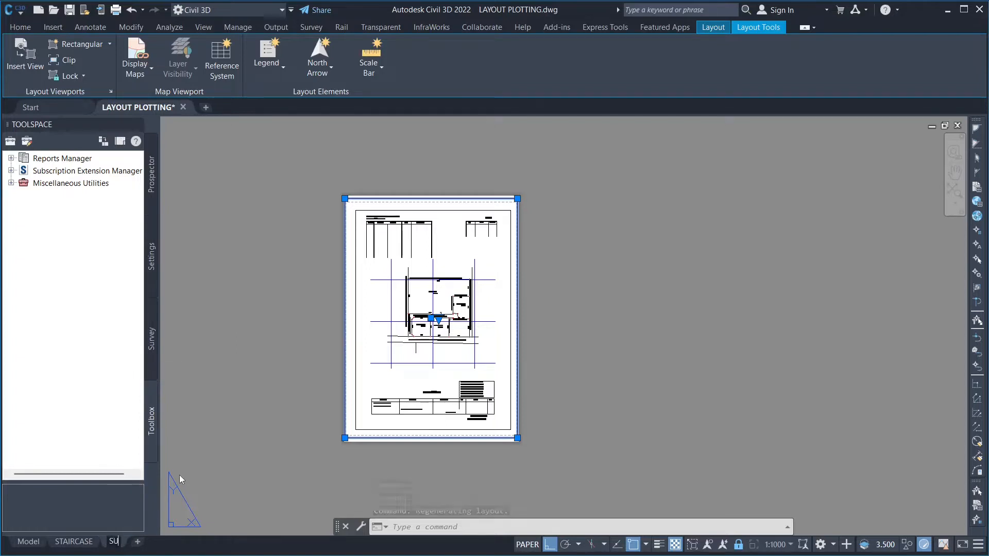
{"action": "type", "text": "RVEY PLAN"}
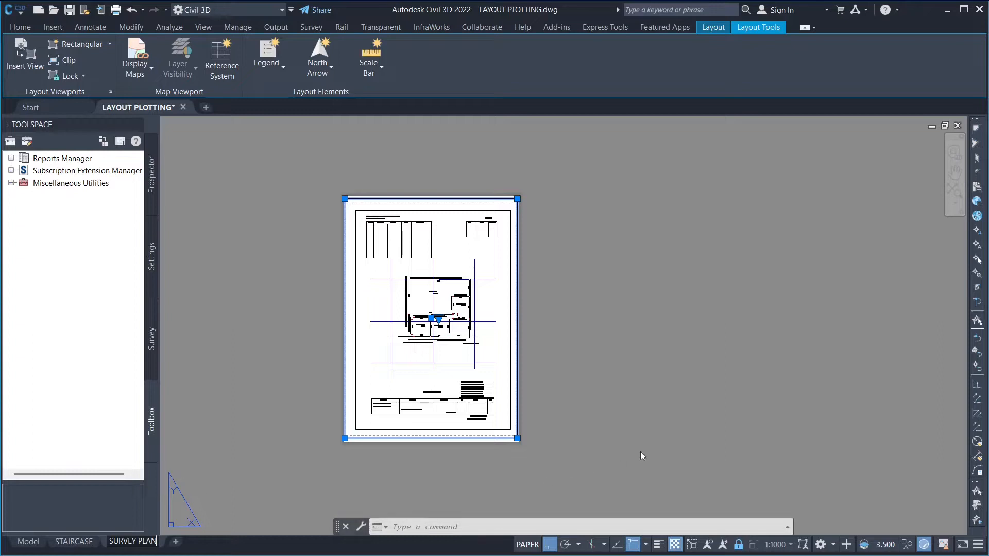
{"action": "left_click", "coordinate": [641, 437]}
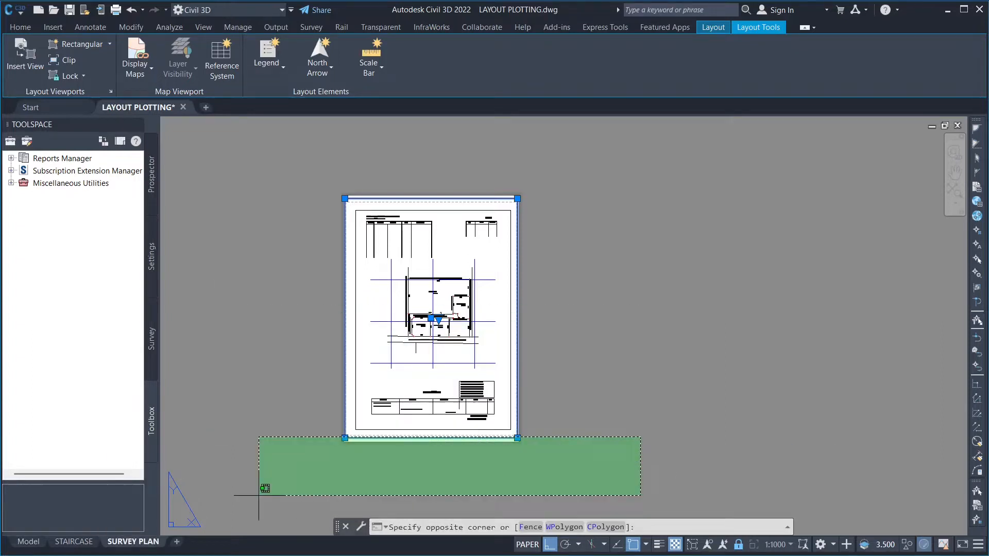
{"action": "key", "text": "Escape"}
{"action": "key", "text": "Escape"}
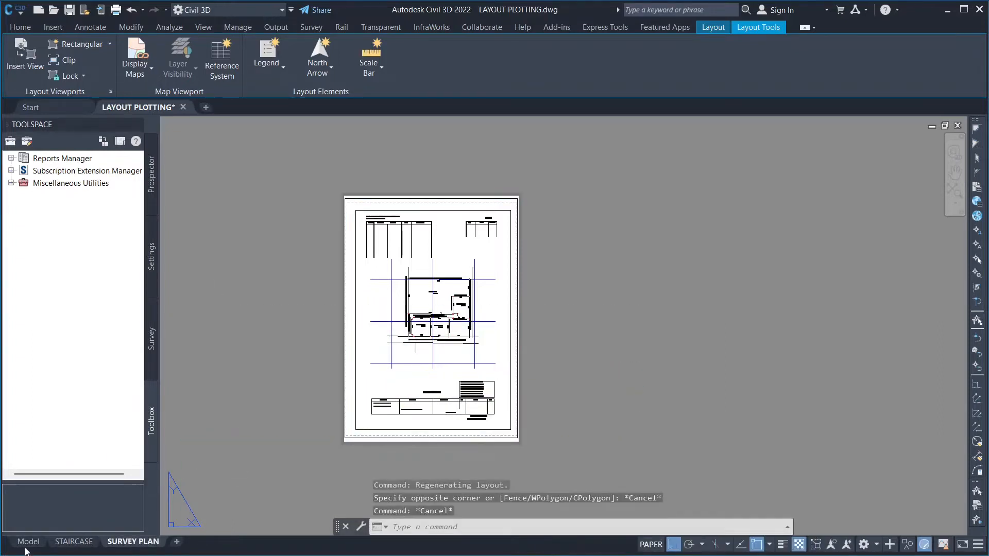
Return to model space, add a new layout after SURVEY PLAN and open it
{"action": "left_click", "coordinate": [28, 543]}
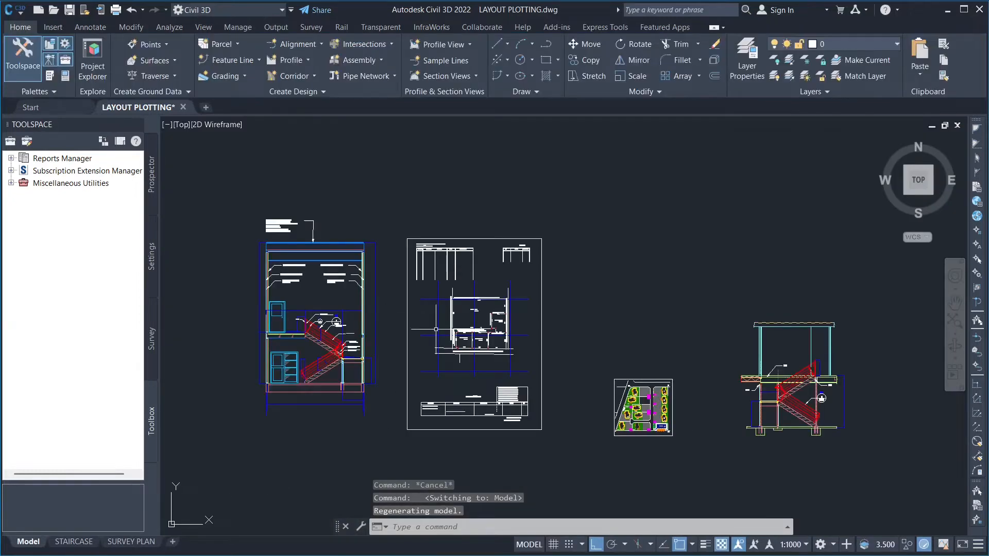
{"action": "scroll", "coordinate": [671, 428], "scroll_direction": "down", "scroll_amount": 1}
{"action": "scroll", "coordinate": [665, 427], "scroll_direction": "up", "scroll_amount": 2}
{"action": "middle_click_drag", "start_coordinate": [718, 403], "coordinate": [627, 392]}
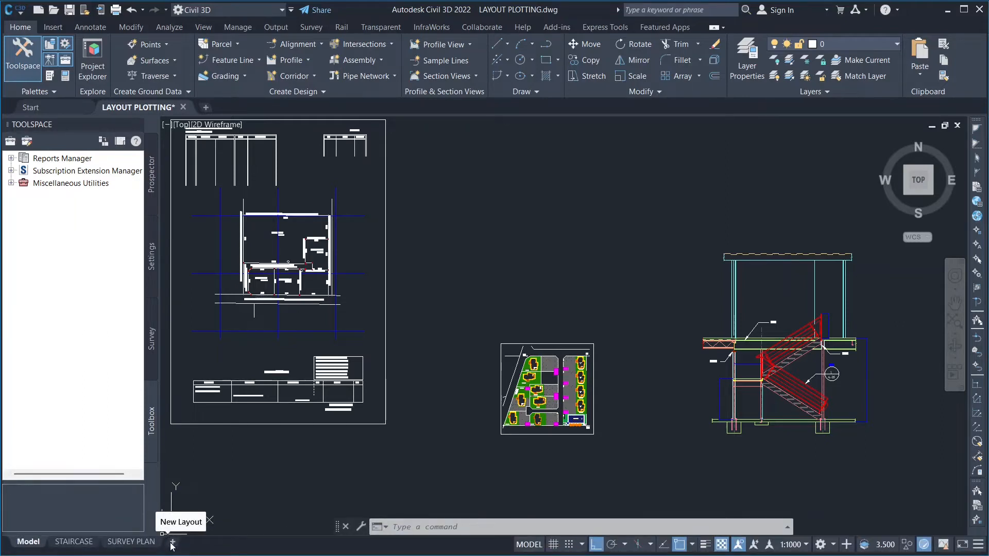
{"action": "left_click", "coordinate": [172, 543]}
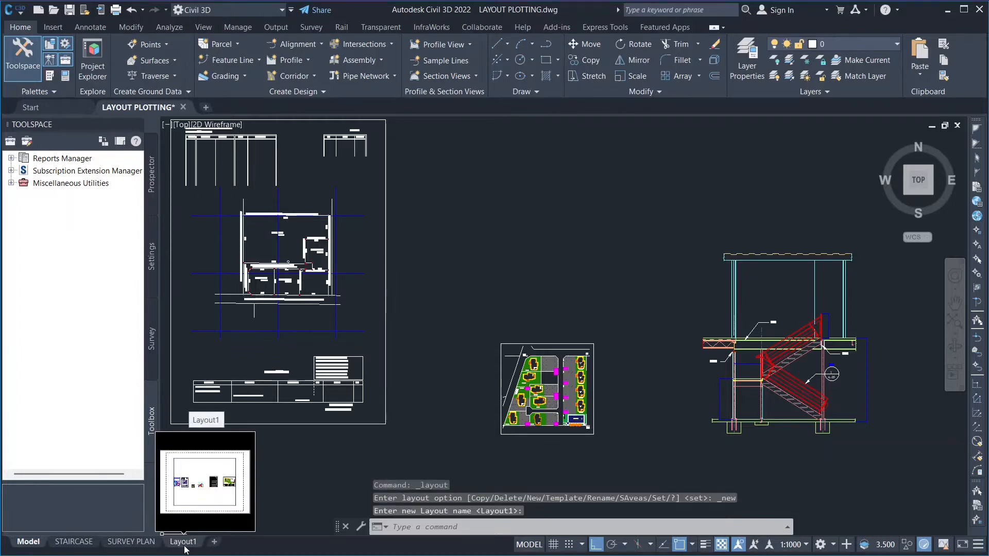
{"action": "key", "text": "Escape"}
{"action": "key", "text": "Escape"}
{"action": "key", "text": "Escape"}
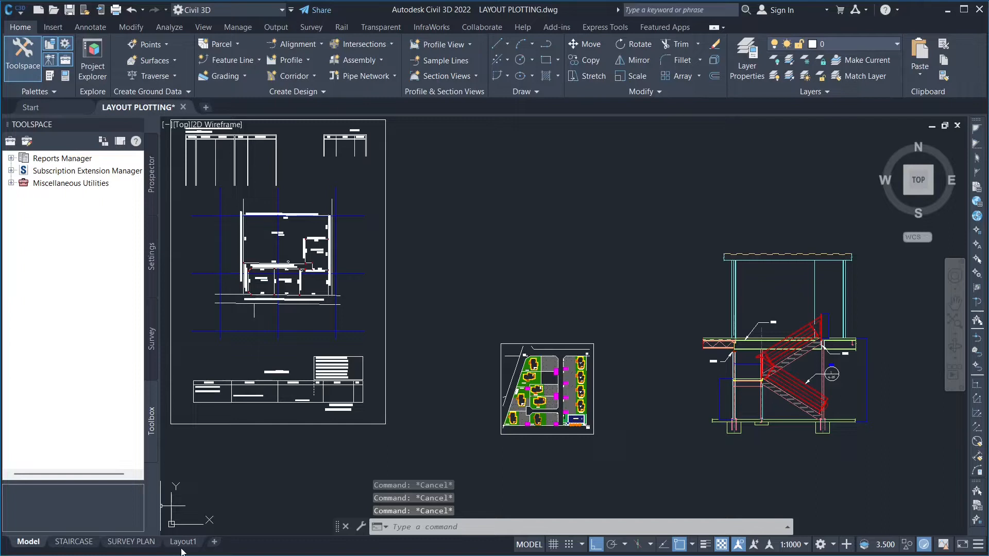
{"action": "left_click", "coordinate": [179, 545]}
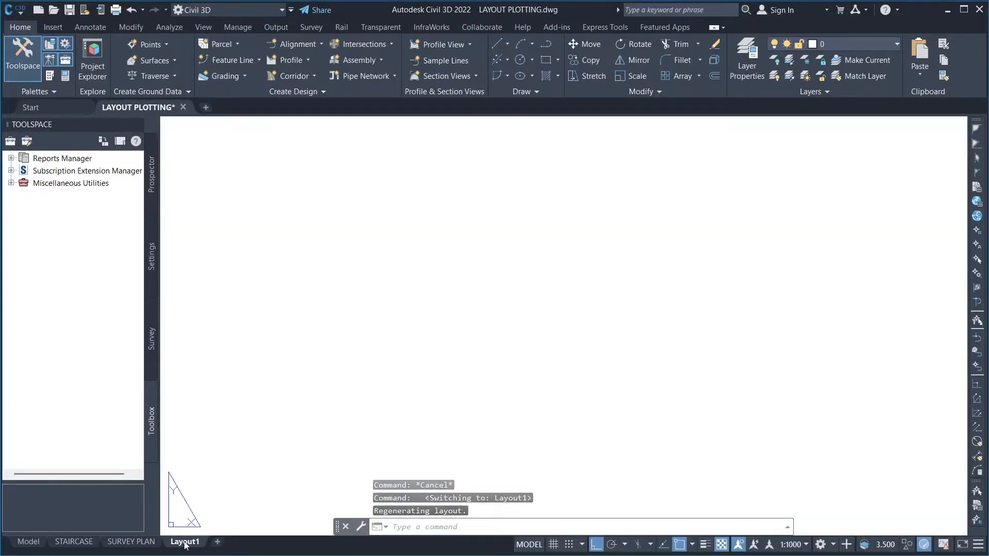
Modify Layout1's page setup, choosing DWG To PDF.pc3 as the plotter
{"action": "right_click", "coordinate": [185, 544]}
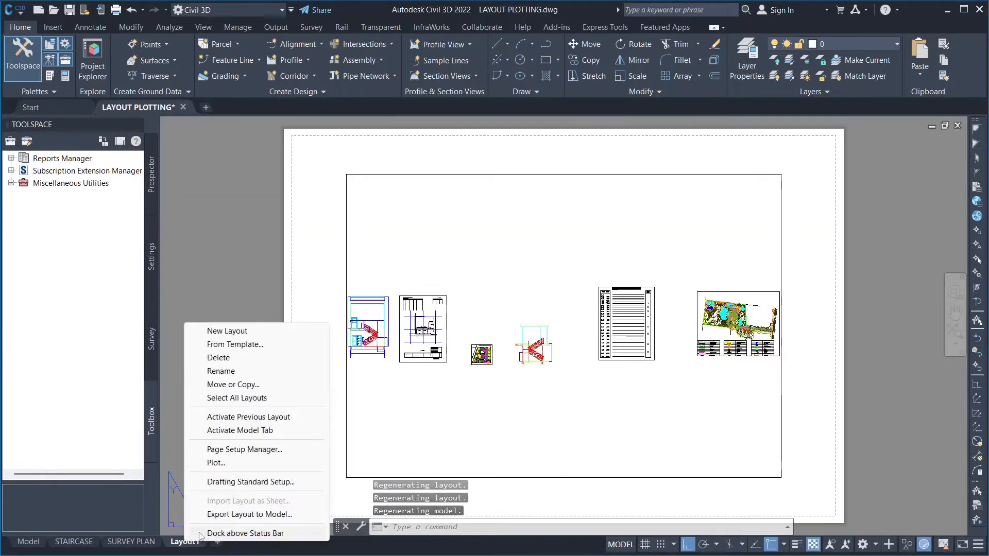
{"action": "left_click", "coordinate": [230, 450]}
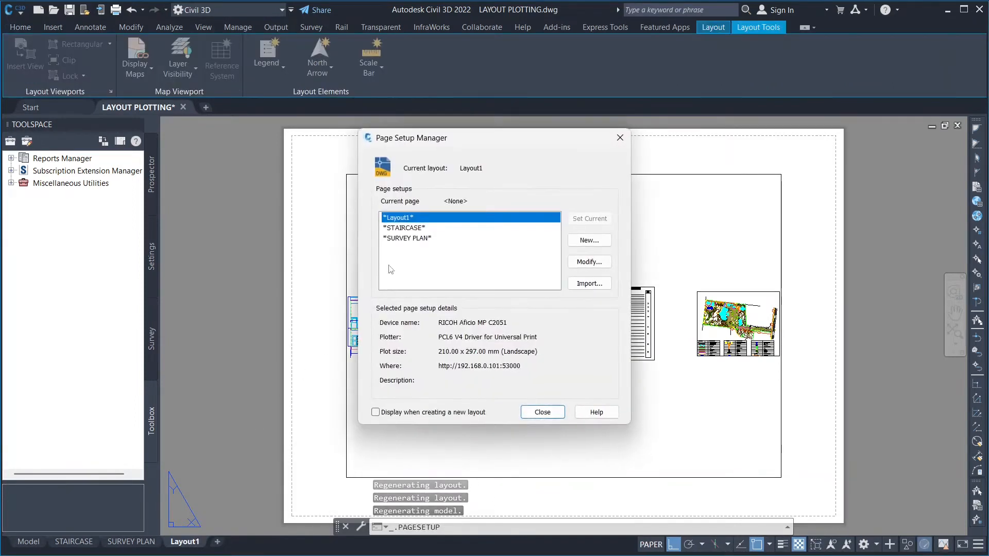
{"action": "left_click", "coordinate": [584, 263]}
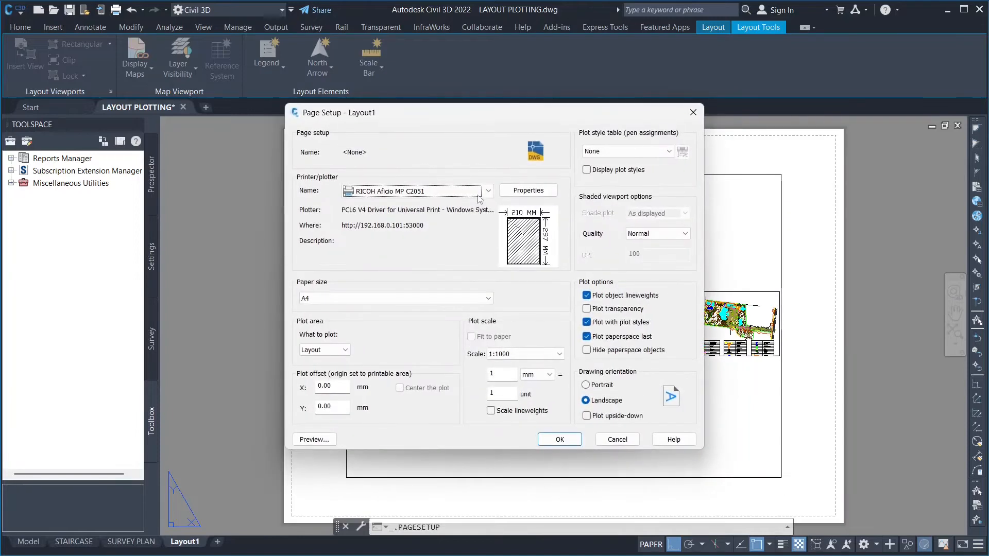
{"action": "left_click", "coordinate": [480, 191]}
{"action": "left_click", "coordinate": [382, 364]}
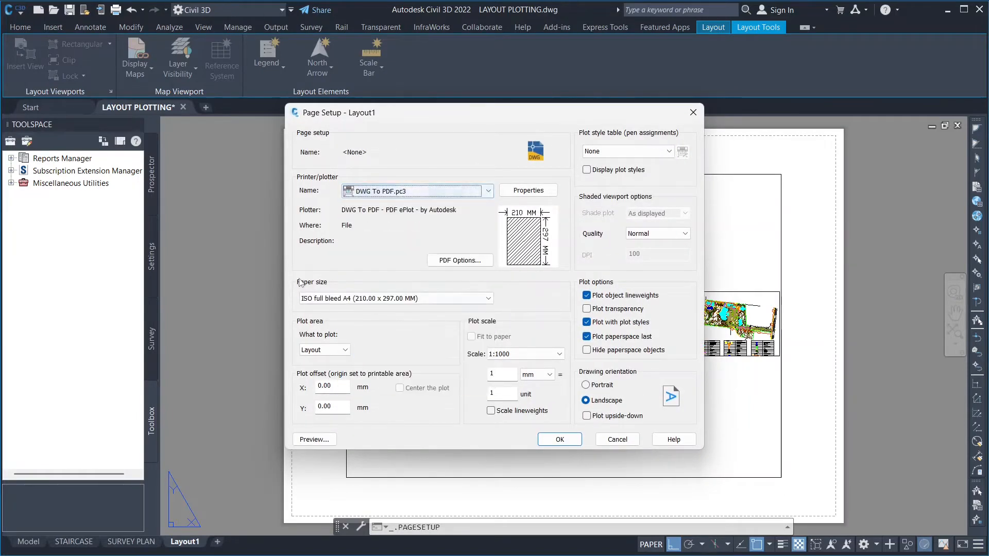
Set the paper size to ISO full bleed A5 (210.00 x 148.00 MM)
{"action": "left_click", "coordinate": [330, 298]}
{"action": "scroll", "coordinate": [344, 352], "scroll_direction": "up", "scroll_amount": 3}
{"action": "scroll", "coordinate": [344, 352], "scroll_direction": "up", "scroll_amount": 3}
{"action": "scroll", "coordinate": [339, 365], "scroll_direction": "up", "scroll_amount": 1}
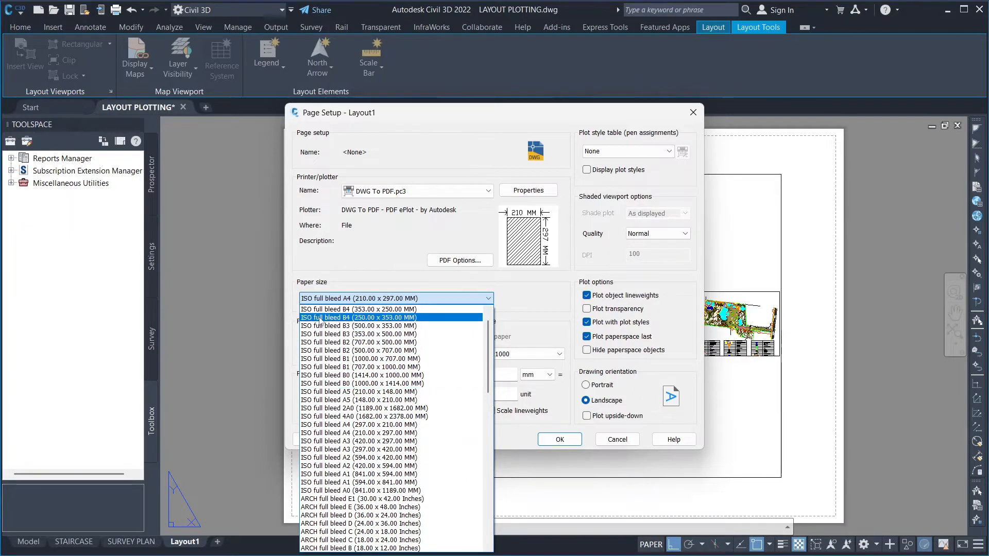
{"action": "scroll", "coordinate": [318, 356], "scroll_direction": "up", "scroll_amount": 2}
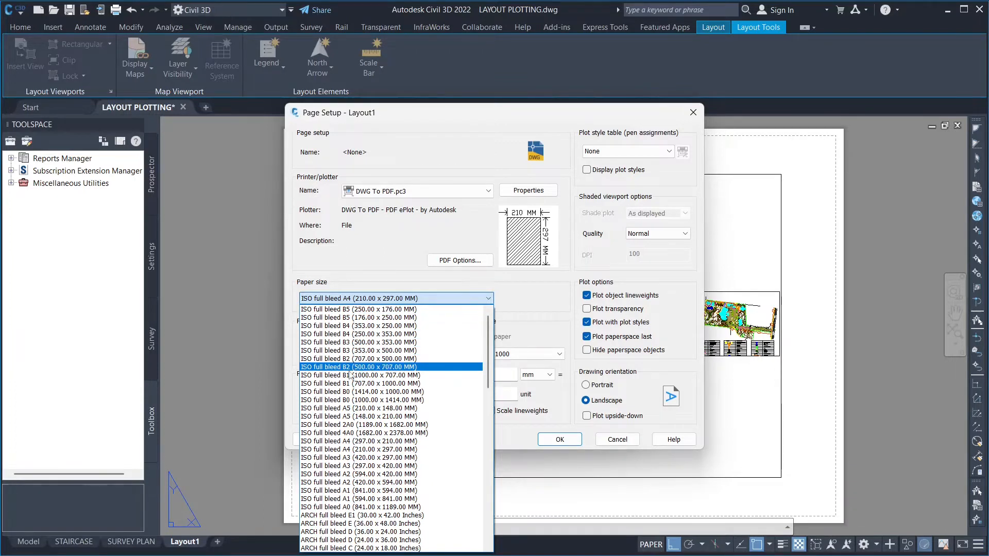
{"action": "scroll", "coordinate": [338, 387], "scroll_direction": "down", "scroll_amount": 1}
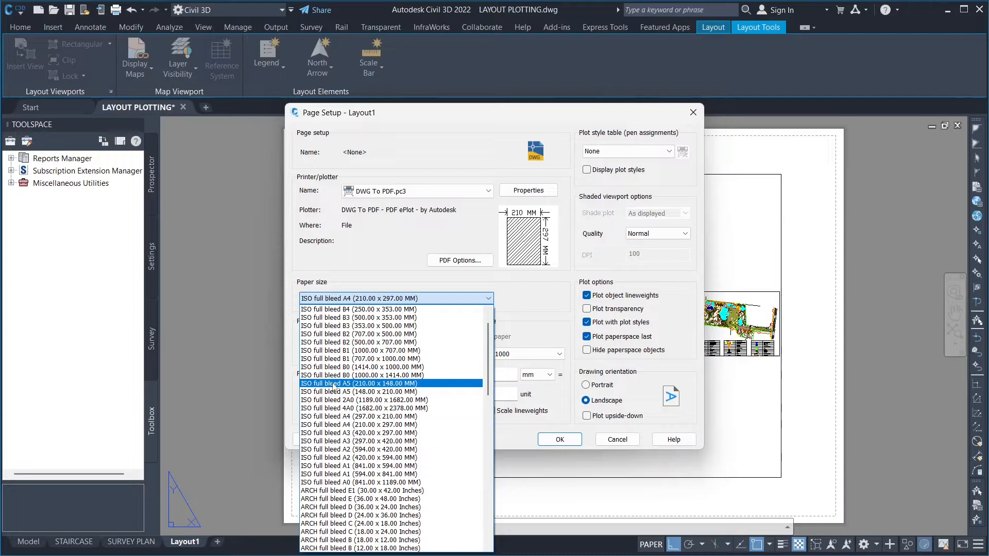
{"action": "left_click", "coordinate": [334, 384]}
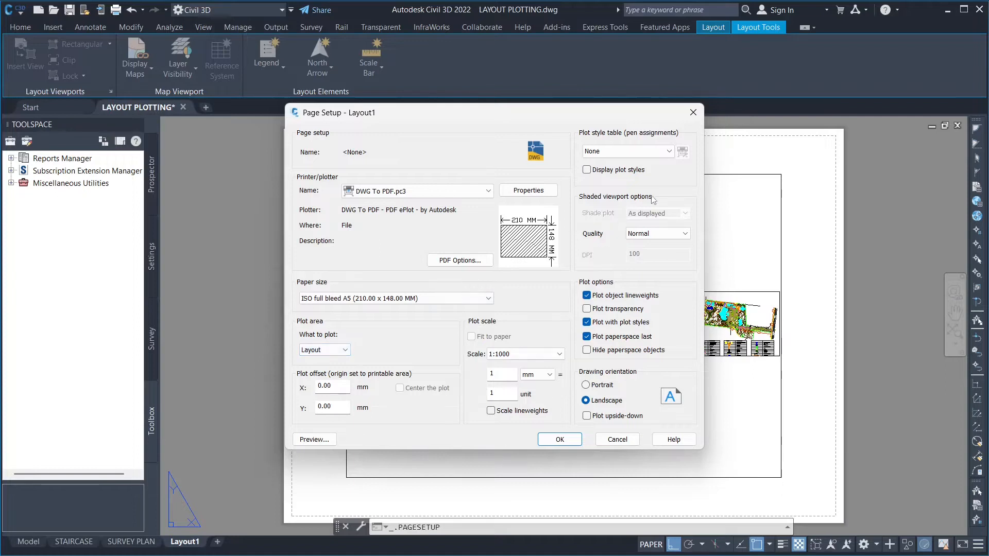
Assign the acad.ctb plot style table, accept the page setup and close the Page Setup Manager
{"action": "left_click", "coordinate": [669, 151]}
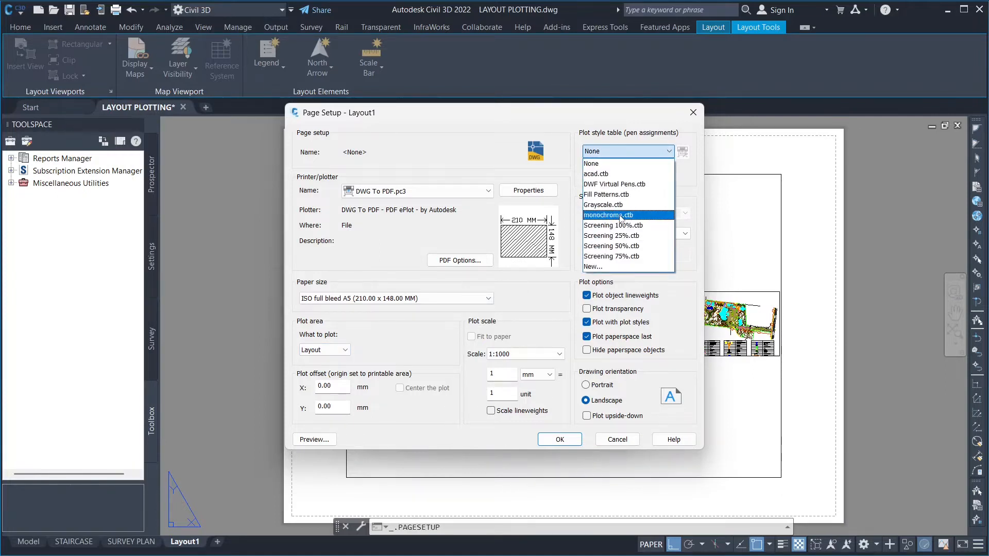
{"action": "left_click", "coordinate": [600, 174]}
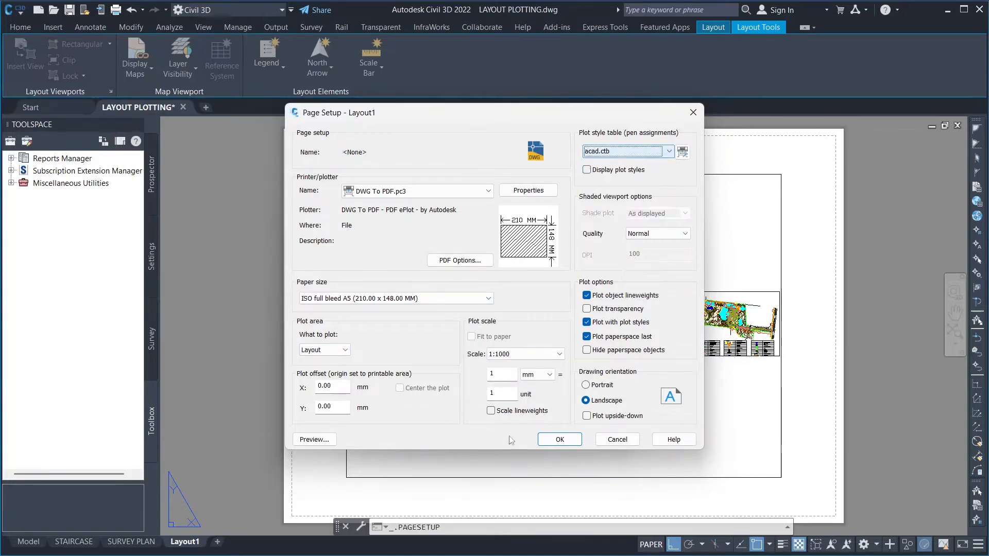
{"action": "left_click", "coordinate": [560, 440]}
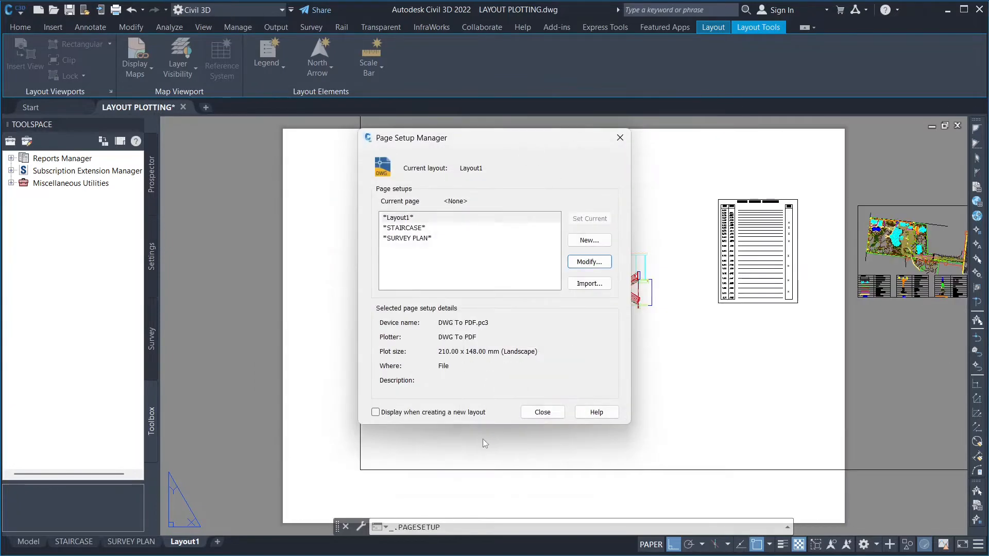
{"action": "left_click", "coordinate": [621, 138]}
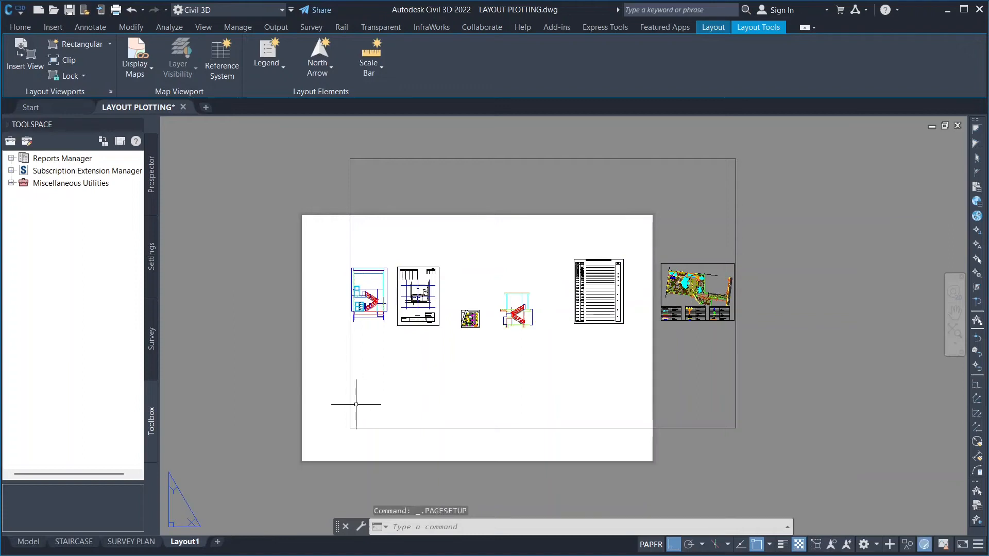
Delete the default viewport and create a new rectangular one covering the whole sheet with MVIEW
{"action": "left_click", "coordinate": [350, 401]}
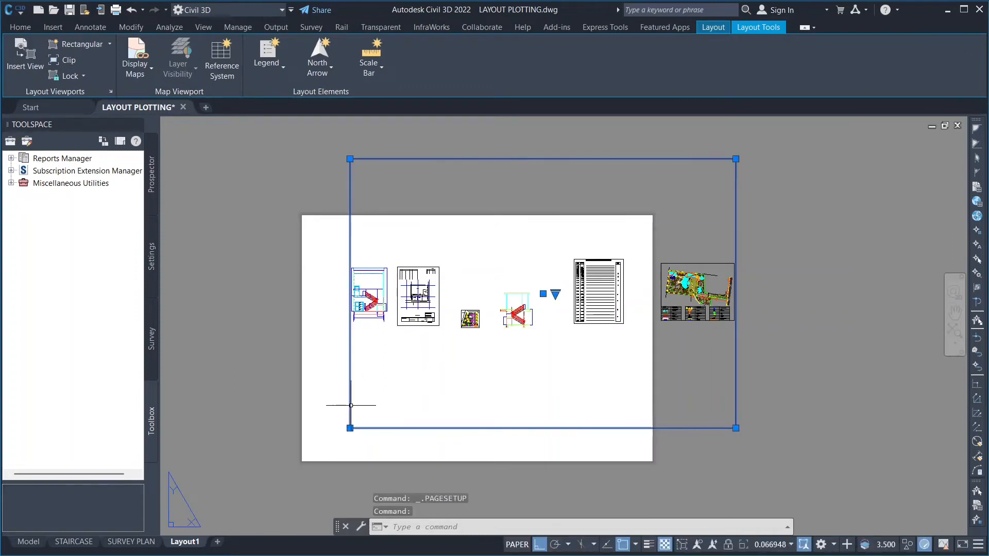
{"action": "key", "text": "Delete"}
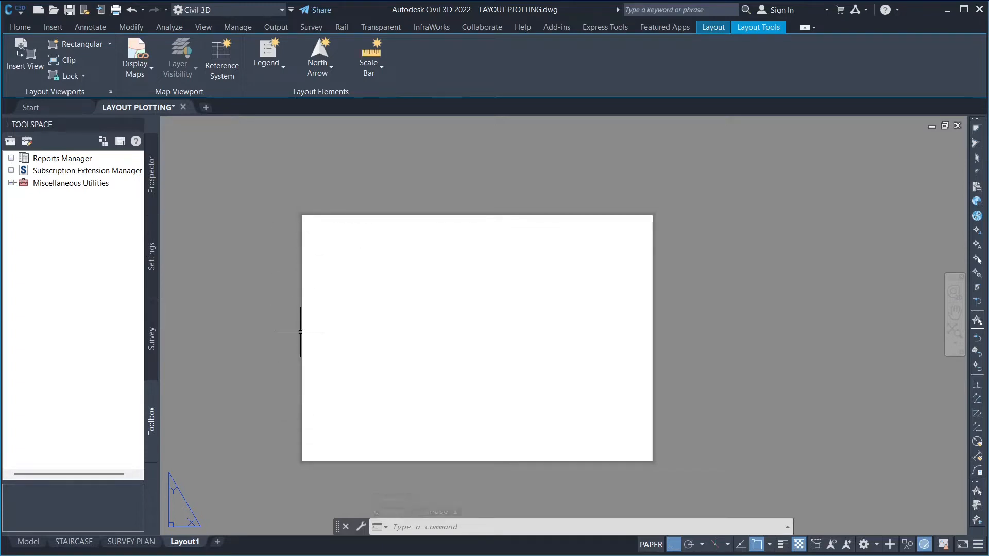
{"action": "left_click", "coordinate": [431, 527]}
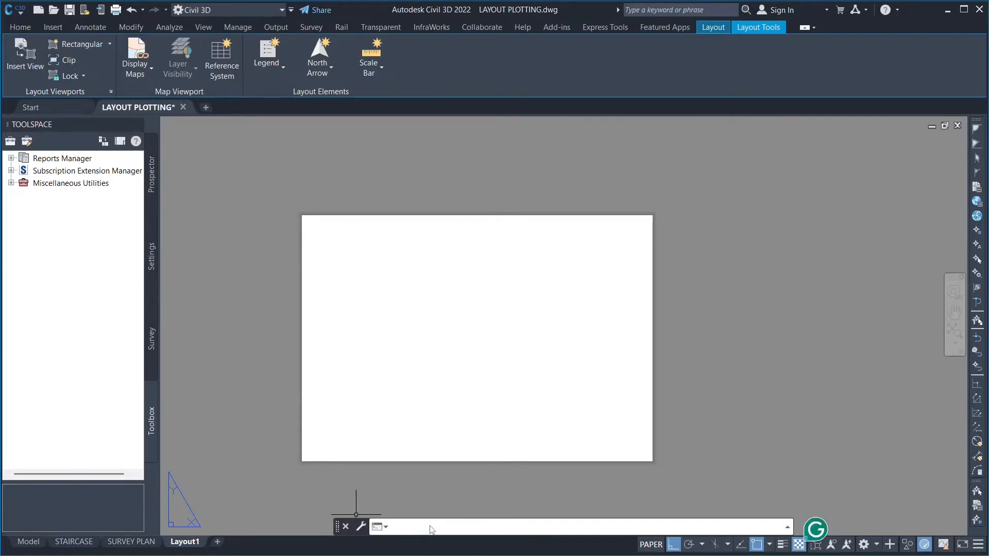
{"action": "type", "text": "MVIEW"}
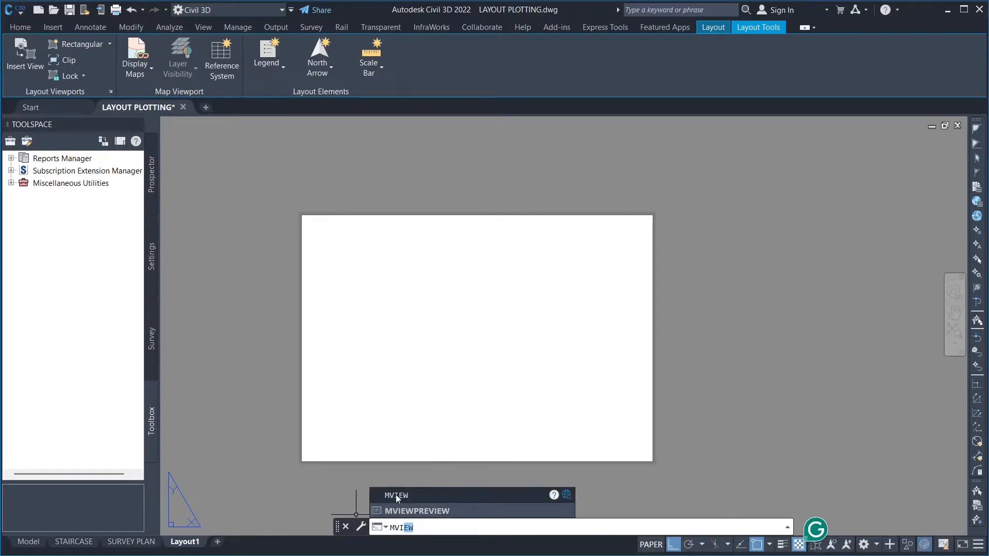
{"action": "left_click", "coordinate": [395, 495]}
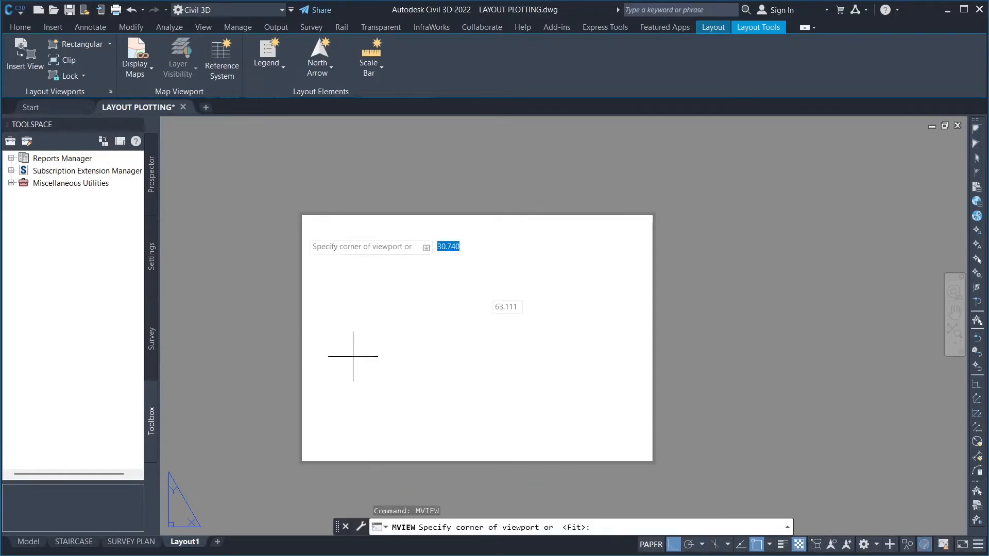
{"action": "left_click", "coordinate": [303, 217]}
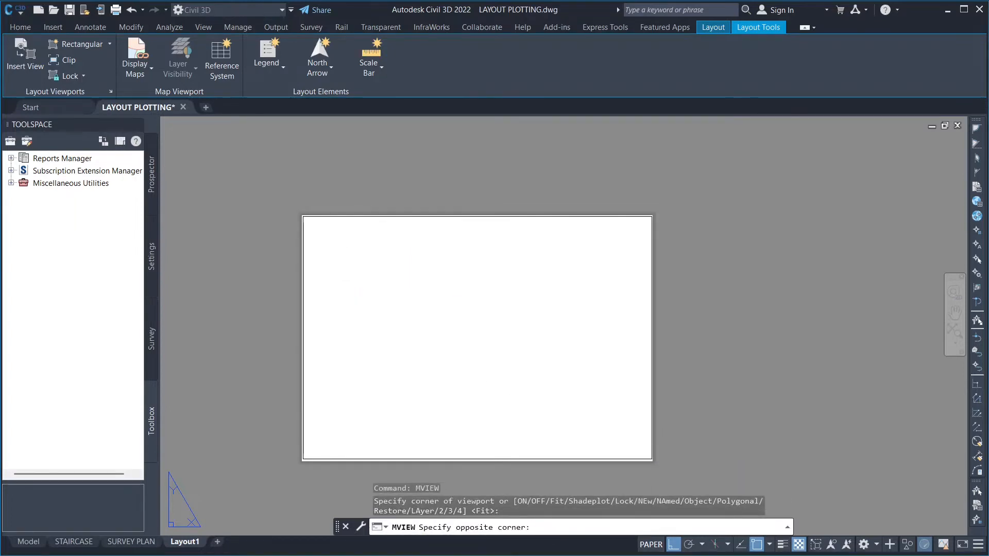
Activate the new viewport and frame the small coloured housing site plan inside it
{"action": "double_click", "coordinate": [422, 388]}
{"action": "scroll", "coordinate": [412, 382], "scroll_direction": "up", "scroll_amount": 4}
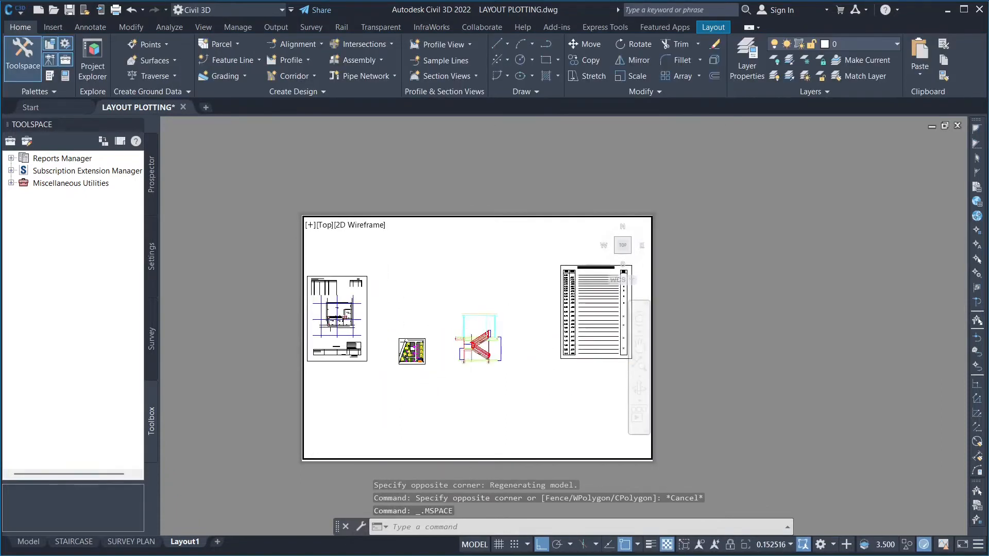
{"action": "scroll", "coordinate": [412, 379], "scroll_direction": "up", "scroll_amount": 5}
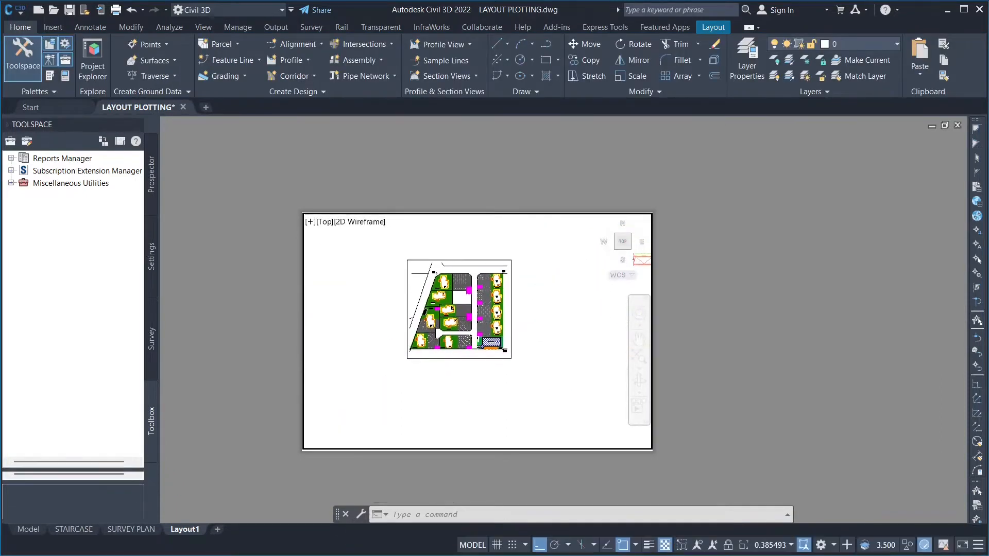
{"action": "middle_click_drag", "start_coordinate": [438, 354], "coordinate": [439, 382]}
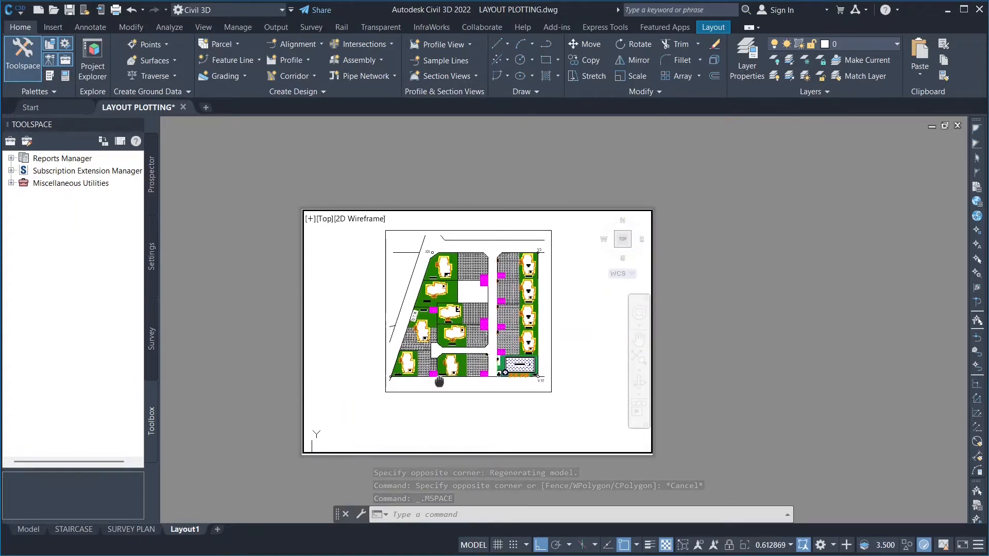
Set the active viewport's scale to 1:1250
{"action": "left_click", "coordinate": [791, 545]}
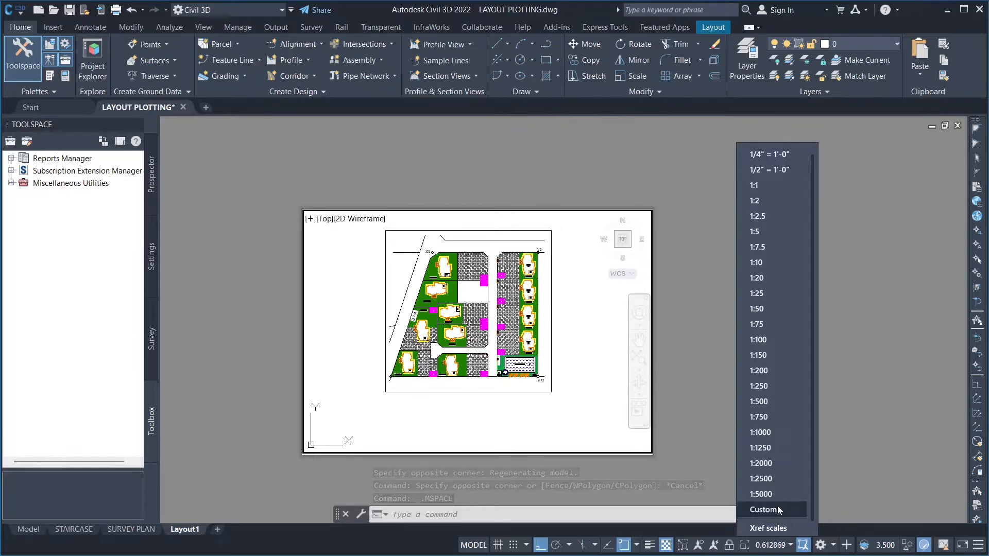
{"action": "left_click", "coordinate": [756, 448]}
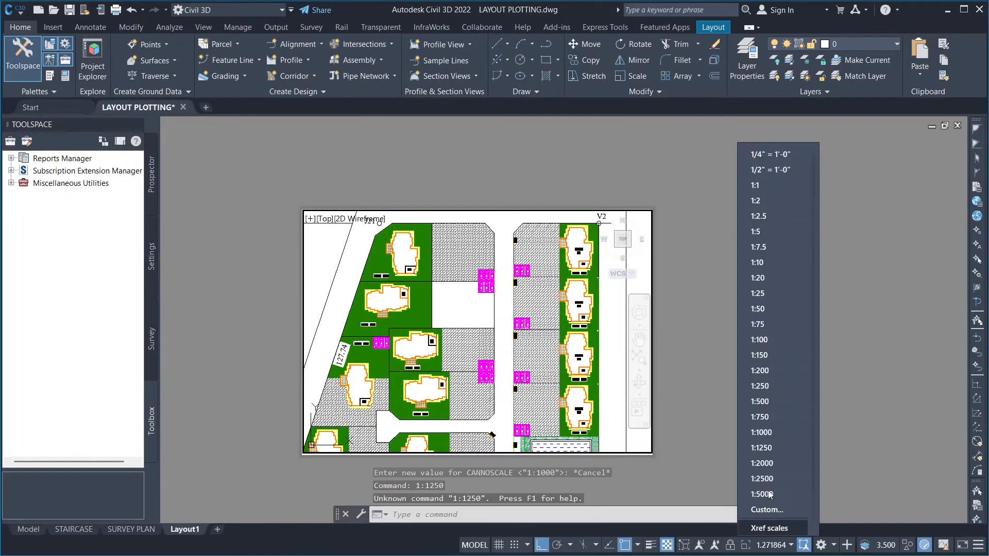
{"action": "left_click", "coordinate": [757, 448]}
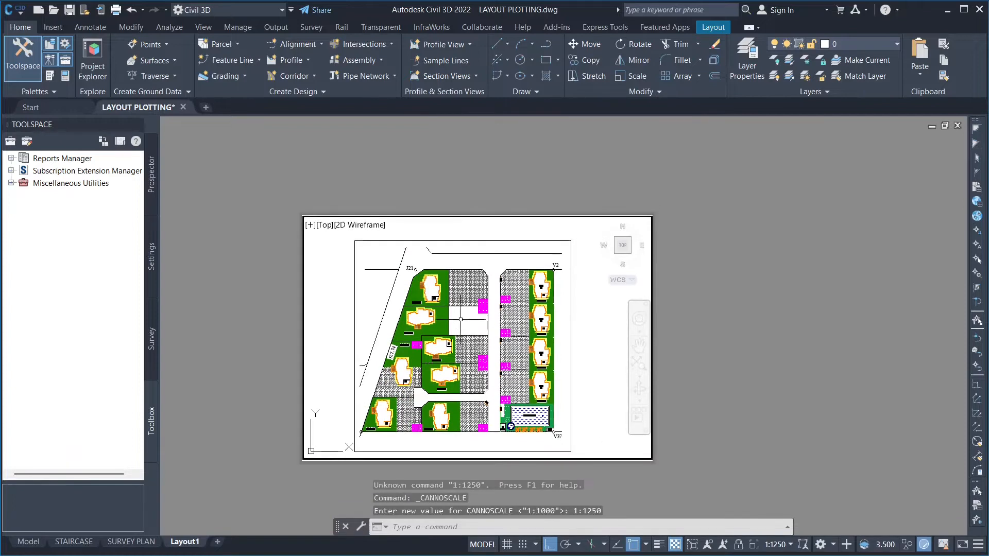
Centre the housing site plan within the viewport and return to paper space
{"action": "middle_click_drag", "start_coordinate": [466, 325], "coordinate": [479, 320]}
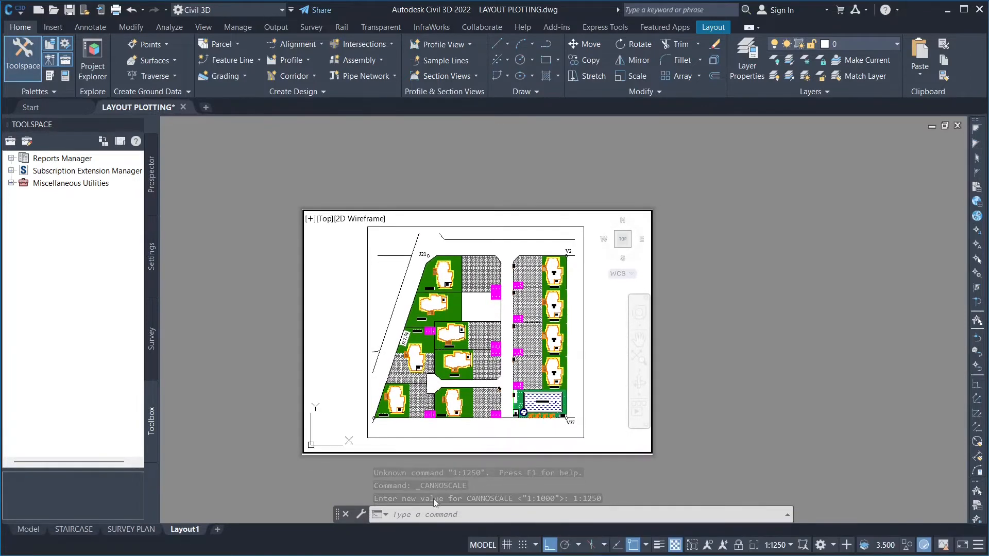
{"action": "type", "text": "P"}
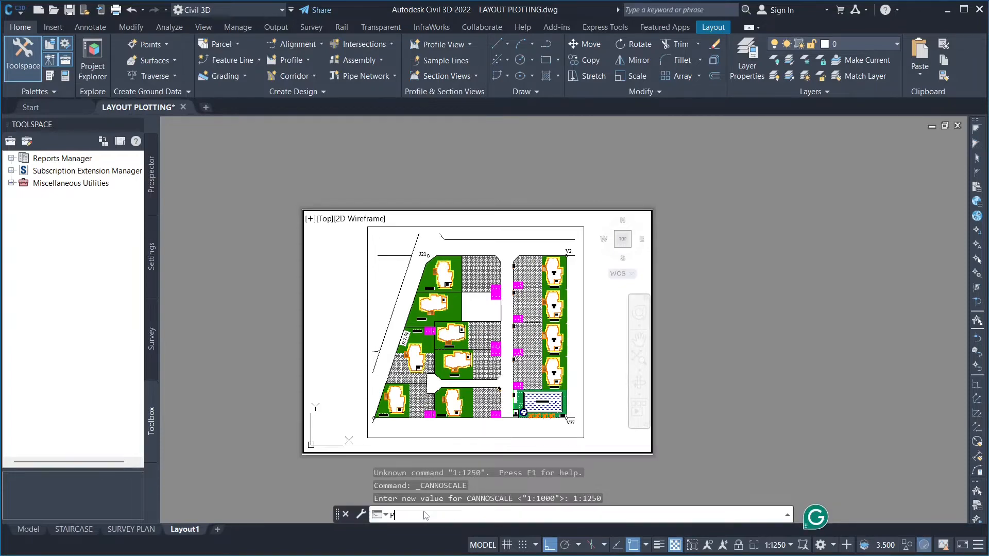
{"action": "type", "text": "S"}
{"action": "left_click", "coordinate": [413, 381]}
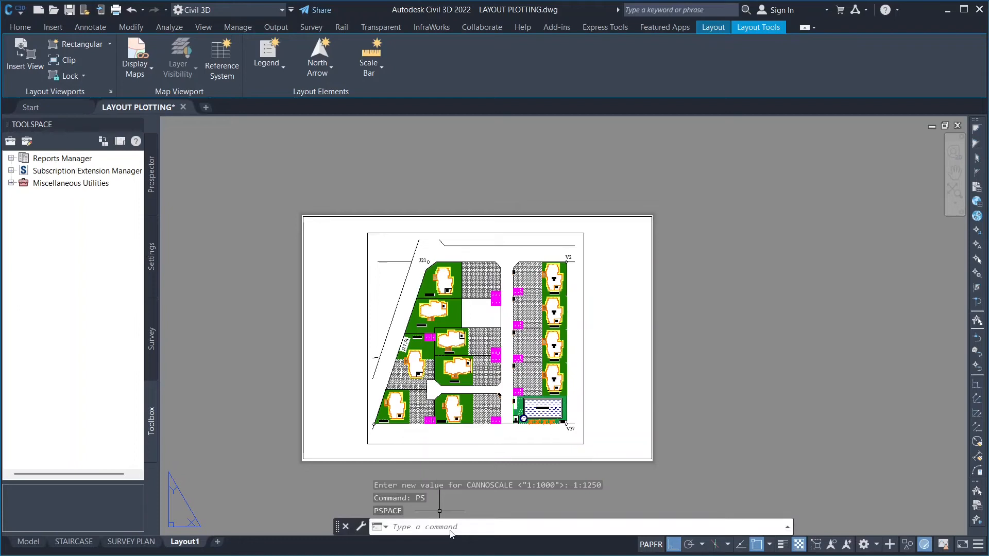
Lock the display of the site plan viewport through its properties and clear the selection
{"action": "type", "text": "MO"}
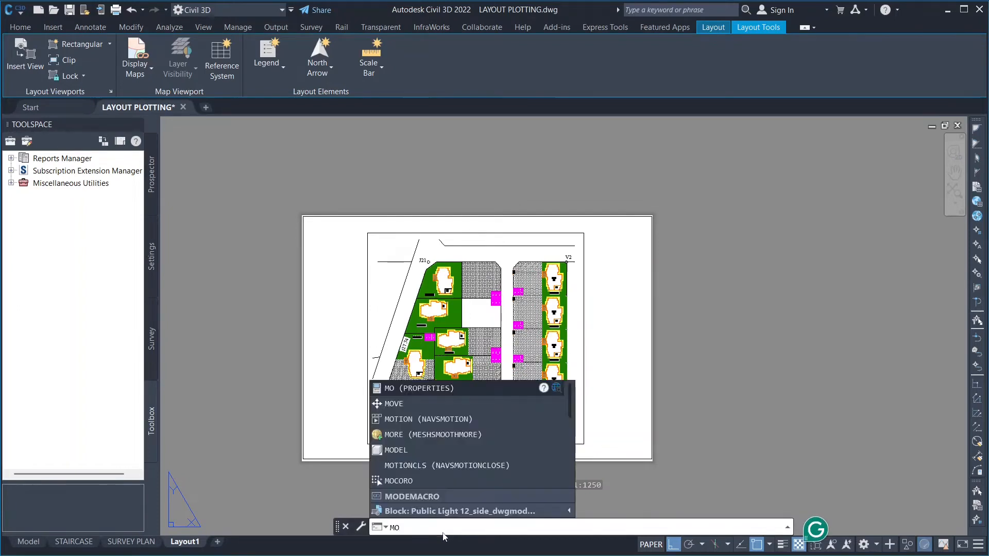
{"action": "key", "text": "Return"}
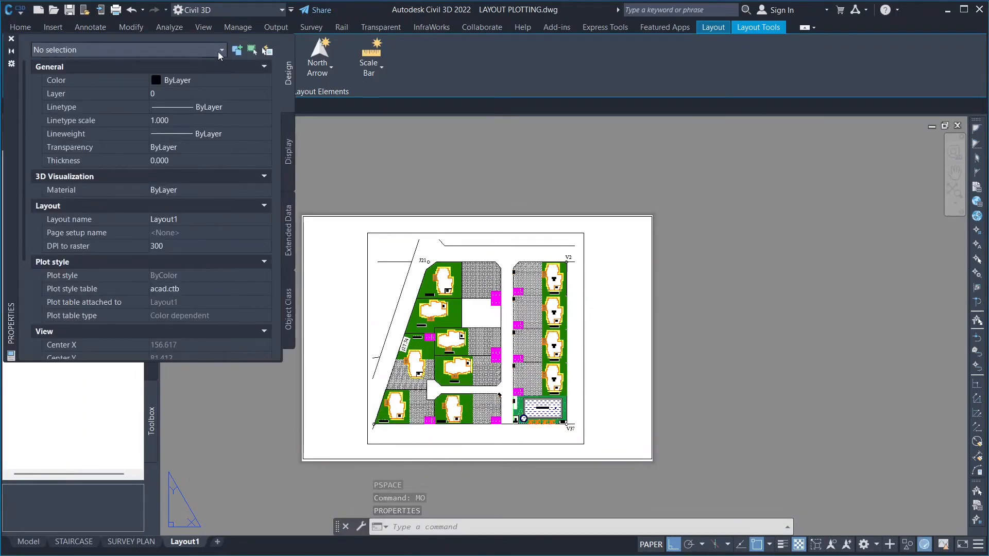
{"action": "left_click", "coordinate": [347, 220]}
{"action": "left_click", "coordinate": [191, 313]}
{"action": "left_click", "coordinate": [190, 312]}
{"action": "key", "text": "Escape"}
{"action": "key", "text": "Escape"}
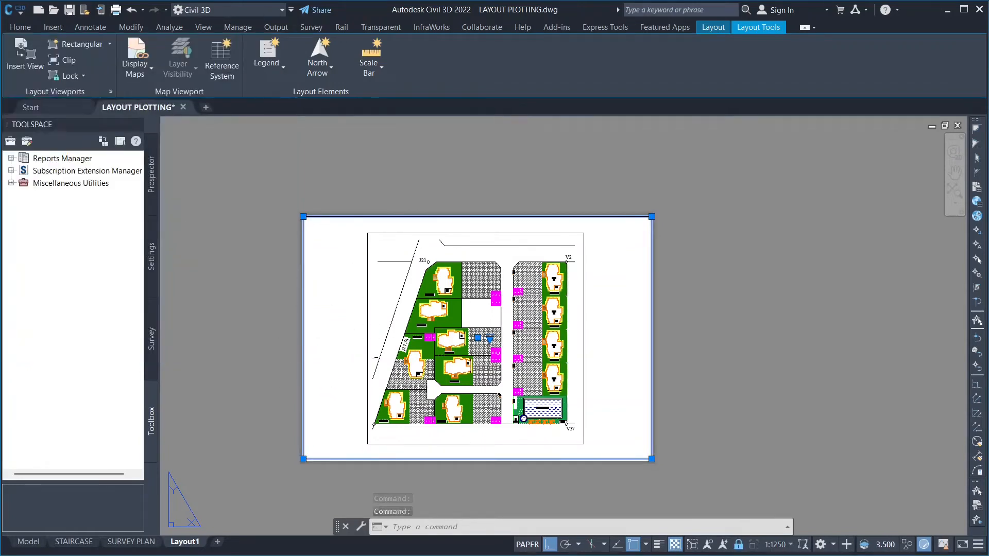
Rename Layout1 as SITE PLAN
{"action": "right_click", "coordinate": [181, 543]}
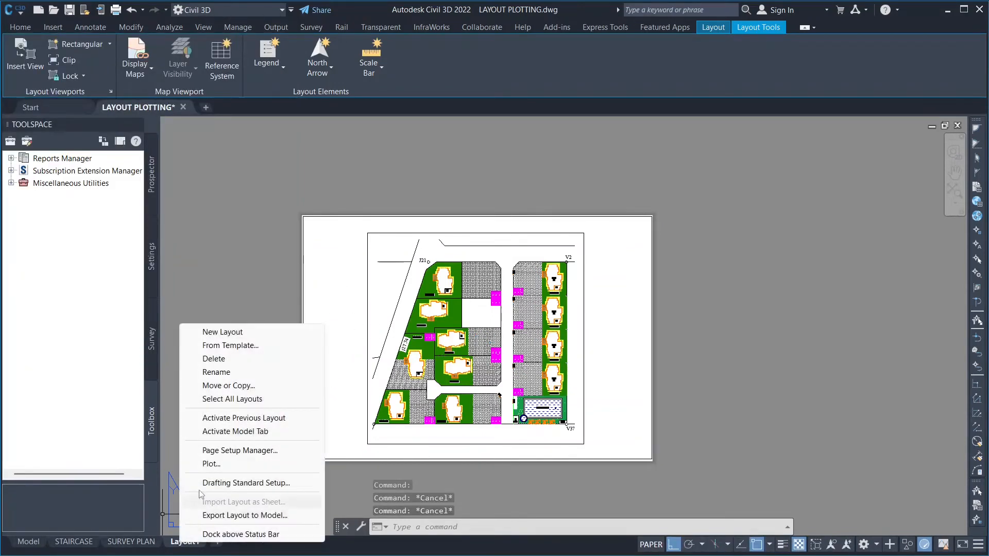
{"action": "left_click", "coordinate": [206, 372]}
{"action": "type", "text": "SITE PLAN"}
{"action": "key", "text": "Return"}
{"action": "left_click", "coordinate": [249, 341]}
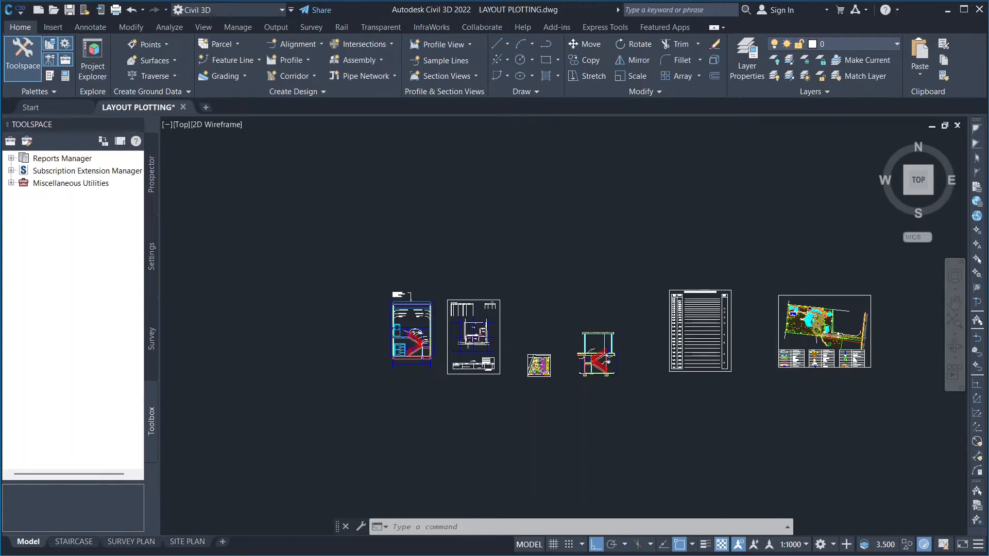
Create a new layout after SITE PLAN and name it TOPO
{"action": "scroll", "coordinate": [799, 316], "scroll_direction": "up", "scroll_amount": 2}
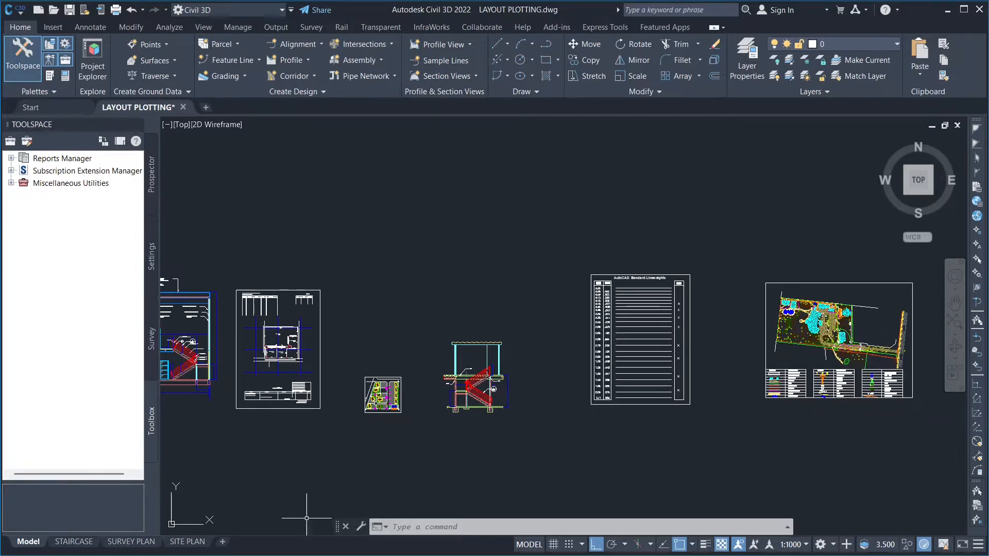
{"action": "left_click", "coordinate": [222, 545]}
{"action": "right_click", "coordinate": [233, 545]}
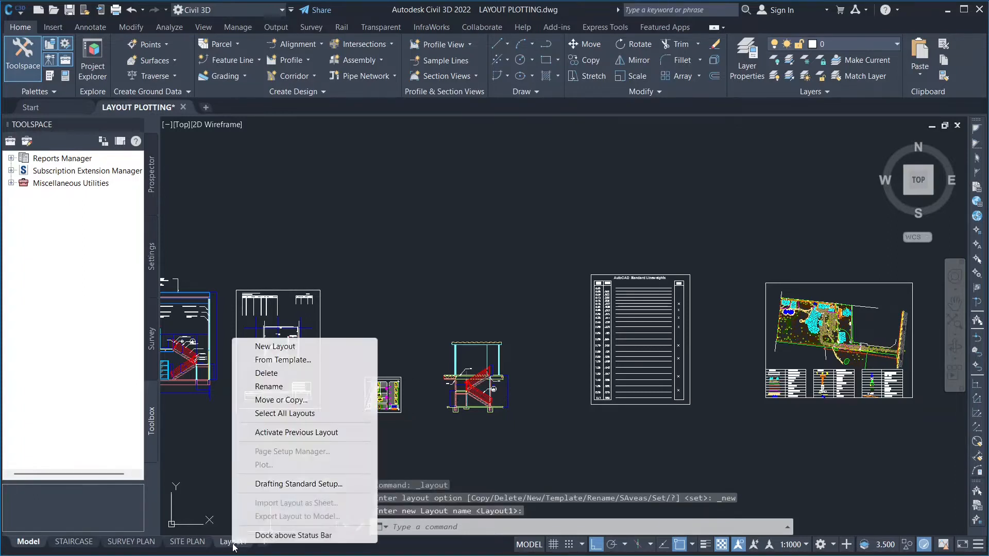
{"action": "left_click", "coordinate": [269, 386]}
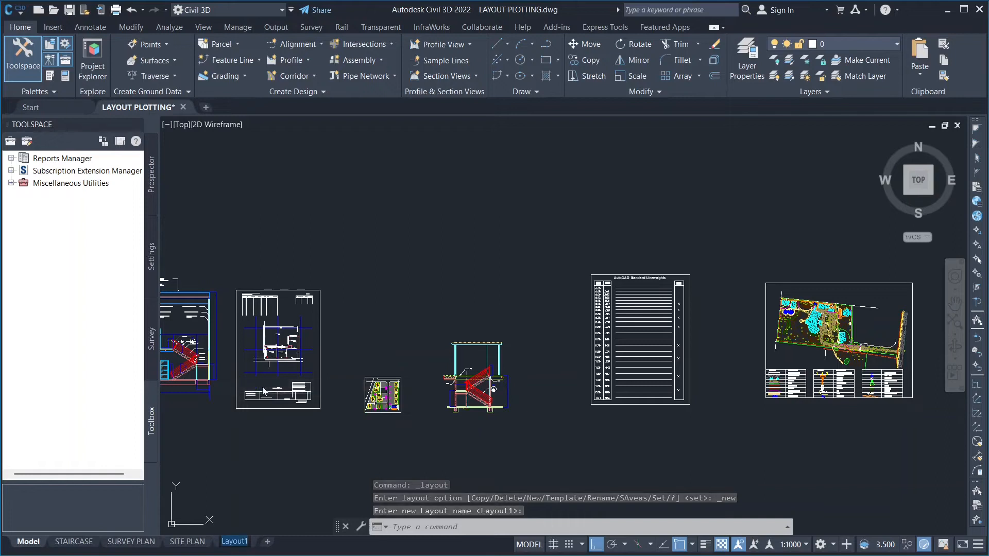
{"action": "type", "text": "TOPO"}
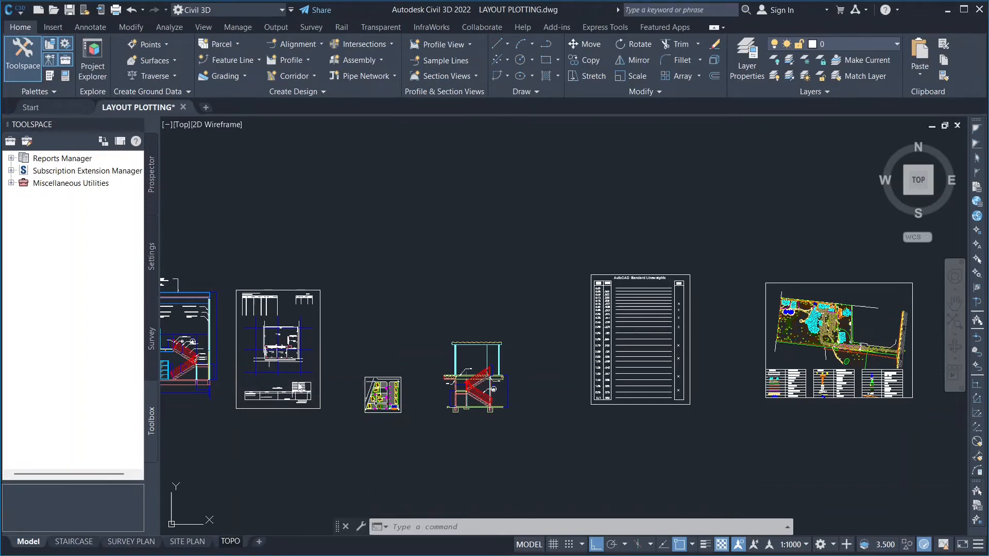
{"action": "left_click", "coordinate": [327, 445]}
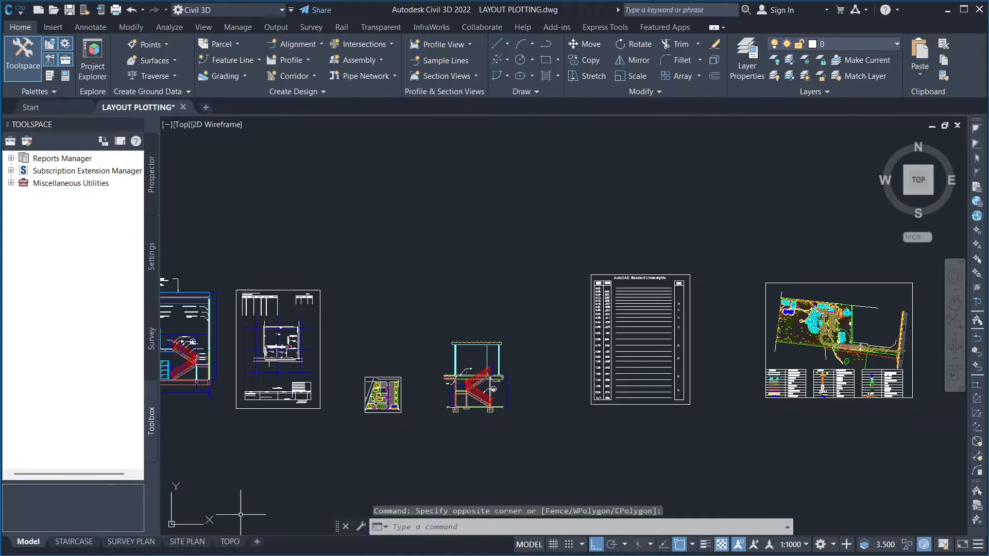
Modify the page setup of the TOPO layout to plot with DWG To PDF.pc3
{"action": "left_click", "coordinate": [230, 542]}
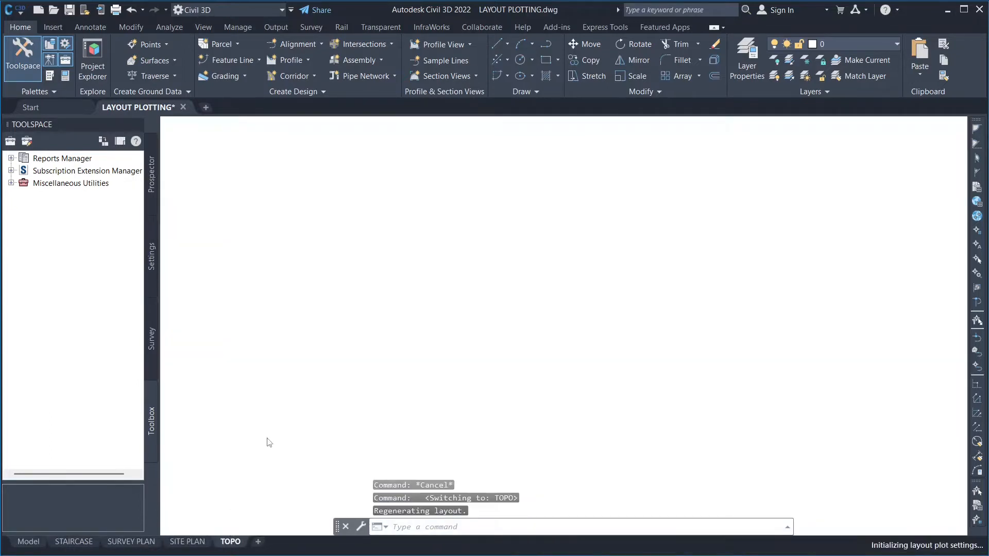
{"action": "right_click", "coordinate": [227, 543]}
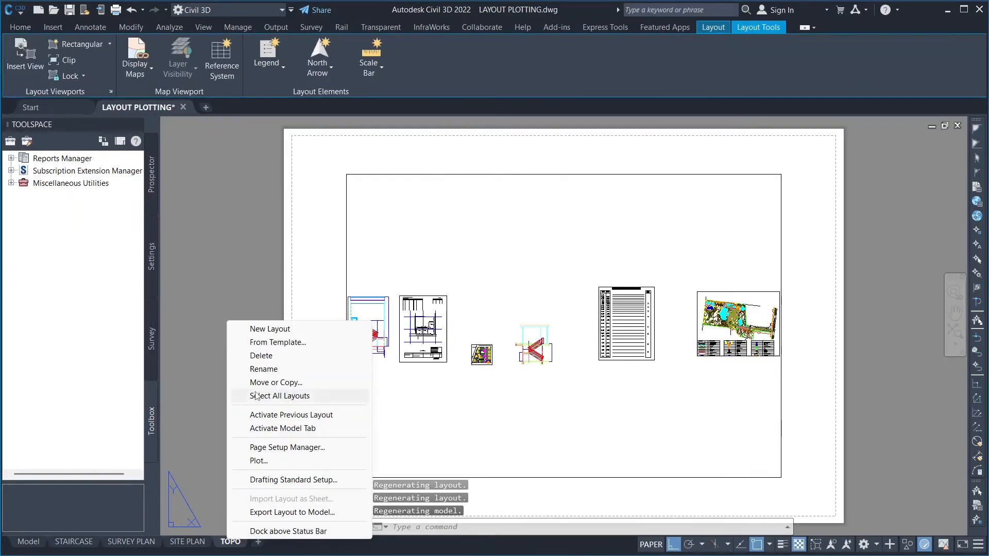
{"action": "left_click", "coordinate": [261, 446]}
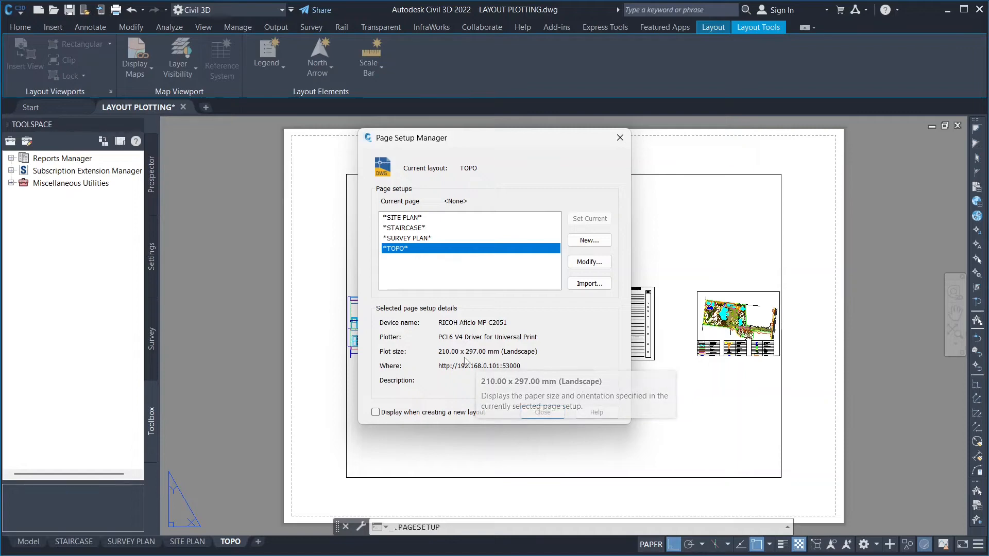
{"action": "left_click", "coordinate": [589, 261]}
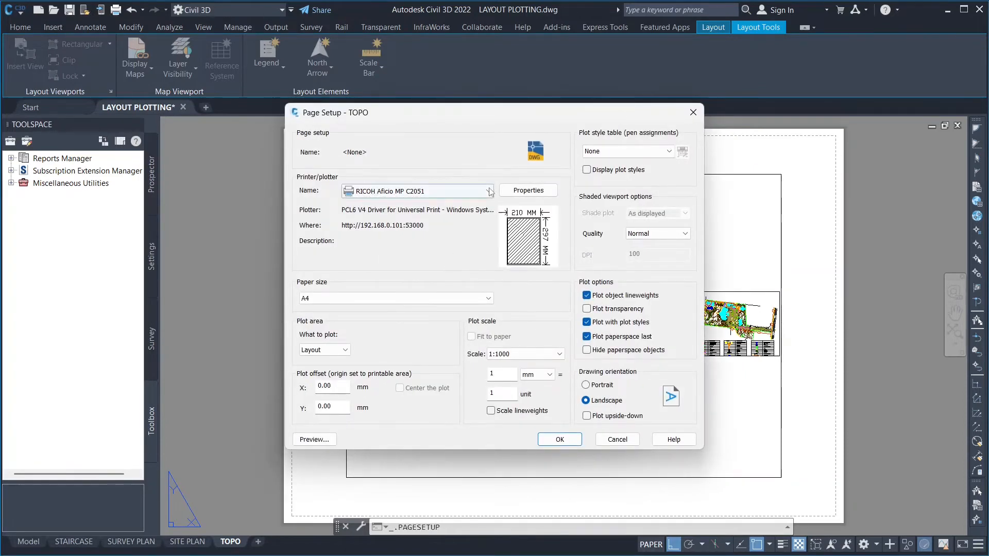
{"action": "left_click", "coordinate": [488, 191]}
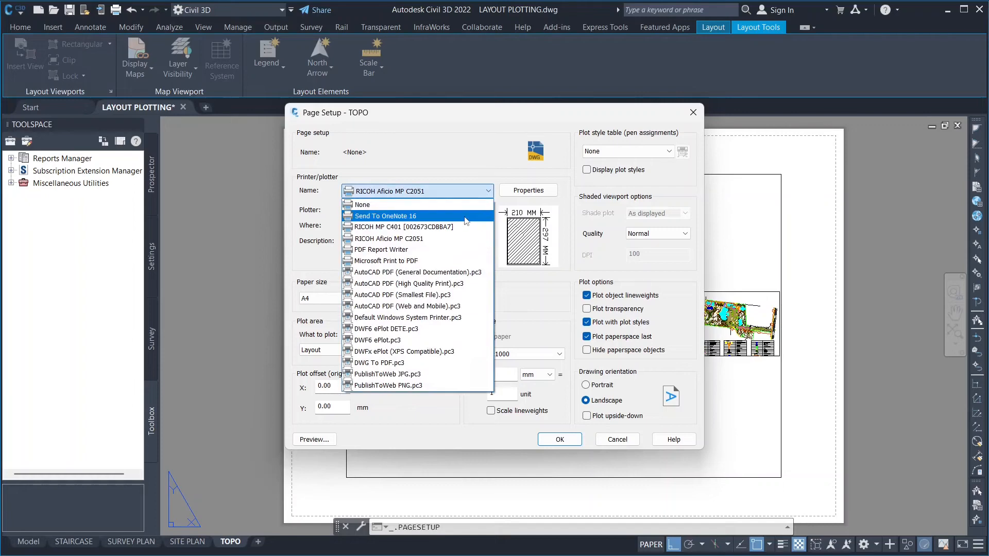
{"action": "left_click", "coordinate": [380, 364]}
Set the paper size to ISO A3 (420.00 x 297.00 MM), accept the page setup and close the Page Setup Manager
{"action": "left_click", "coordinate": [319, 299]}
{"action": "scroll", "coordinate": [312, 341], "scroll_direction": "up", "scroll_amount": 1}
{"action": "scroll", "coordinate": [313, 341], "scroll_direction": "up", "scroll_amount": 4}
{"action": "scroll", "coordinate": [306, 398], "scroll_direction": "down", "scroll_amount": 6}
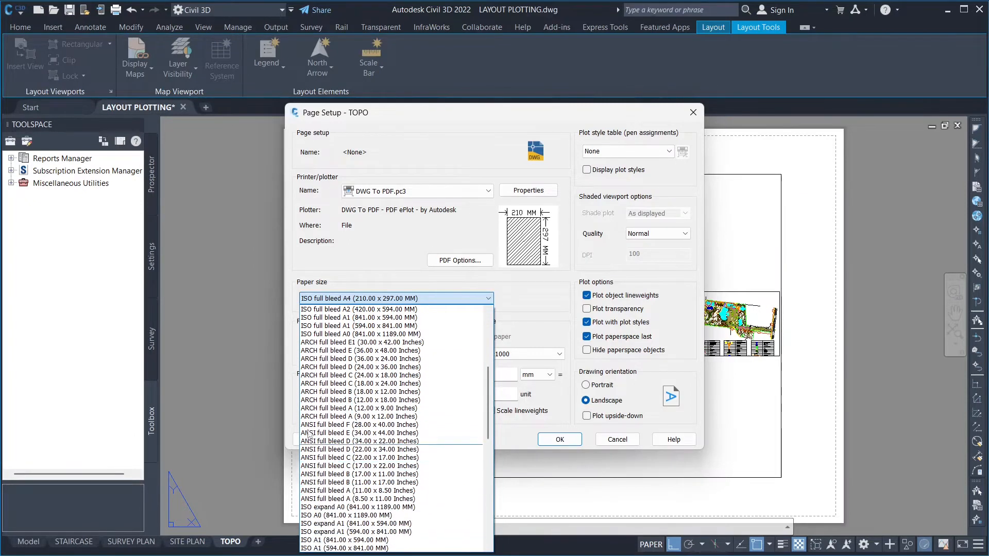
{"action": "scroll", "coordinate": [314, 474], "scroll_direction": "down", "scroll_amount": 2}
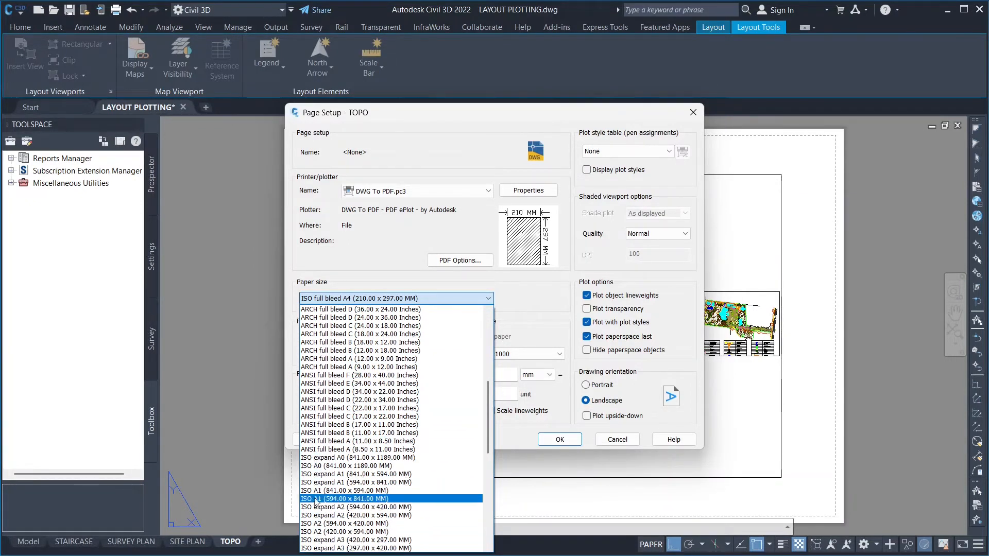
{"action": "scroll", "coordinate": [317, 508], "scroll_direction": "down", "scroll_amount": 1}
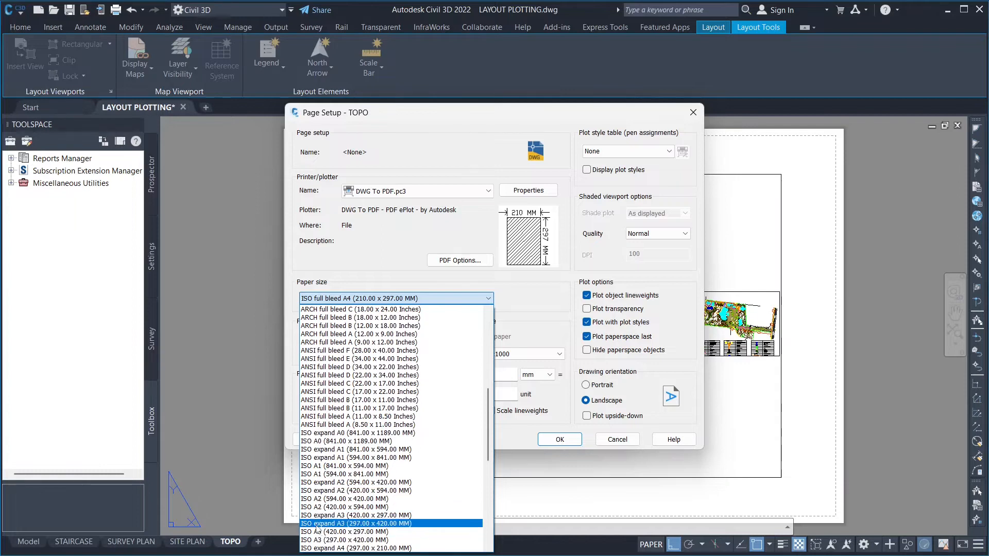
{"action": "scroll", "coordinate": [316, 527], "scroll_direction": "down", "scroll_amount": 1}
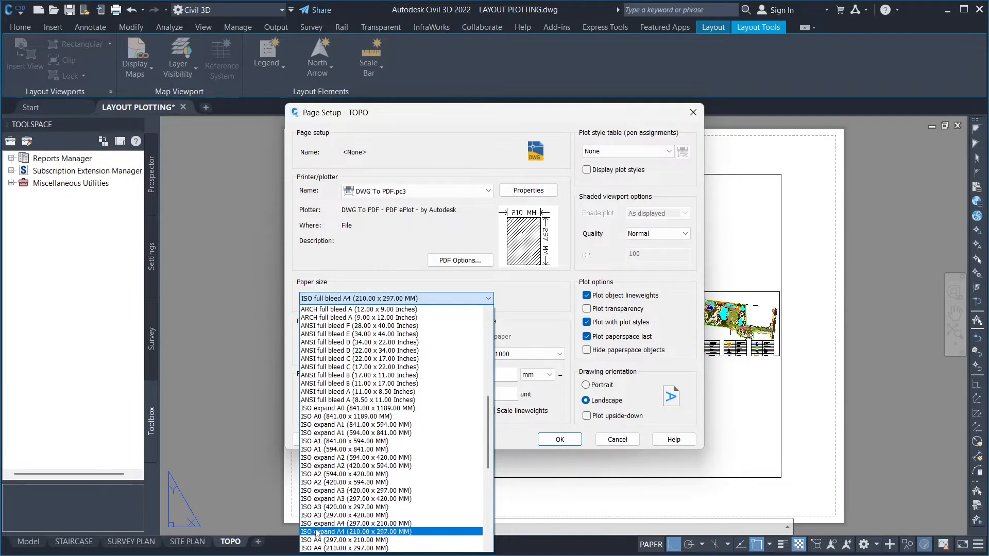
{"action": "left_click", "coordinate": [312, 507]}
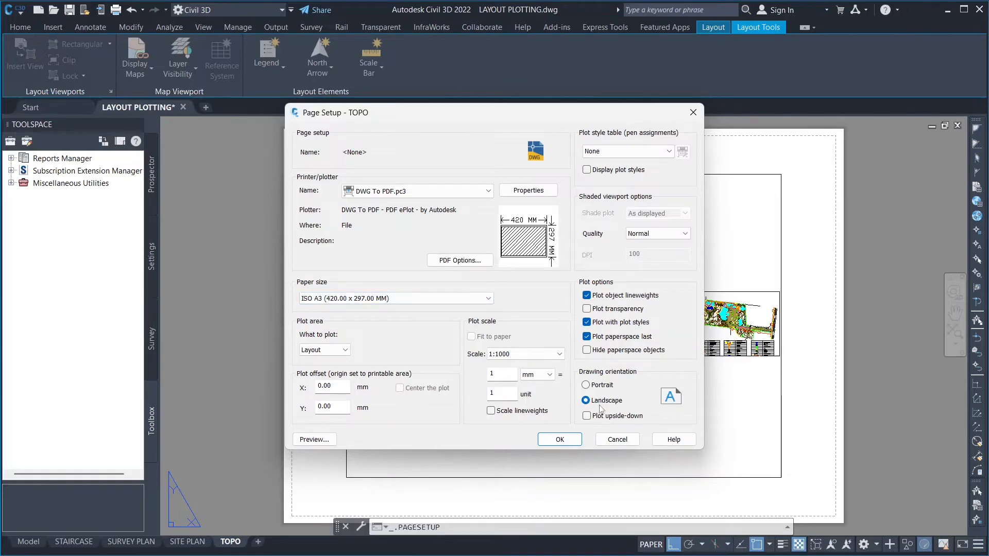
{"action": "left_click", "coordinate": [559, 440]}
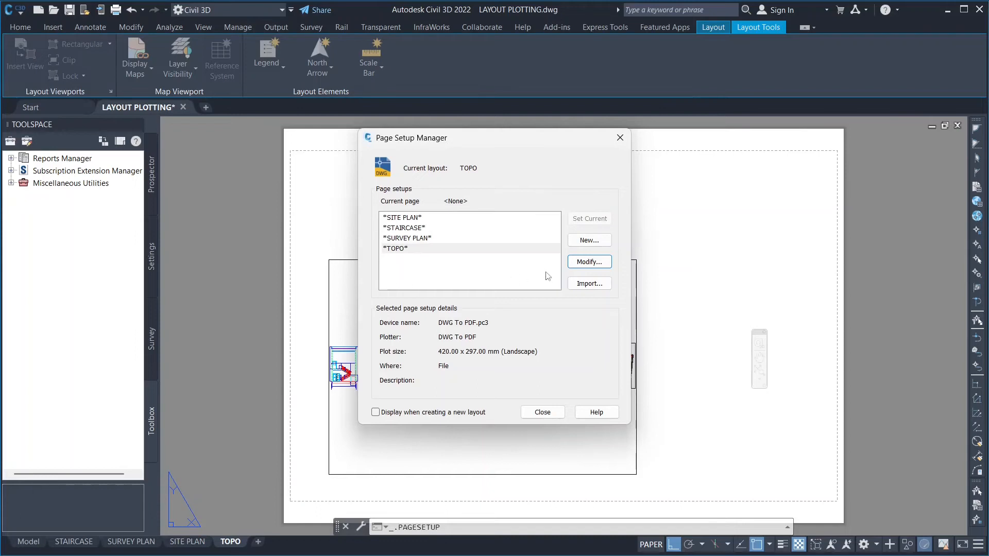
{"action": "left_click", "coordinate": [543, 412]}
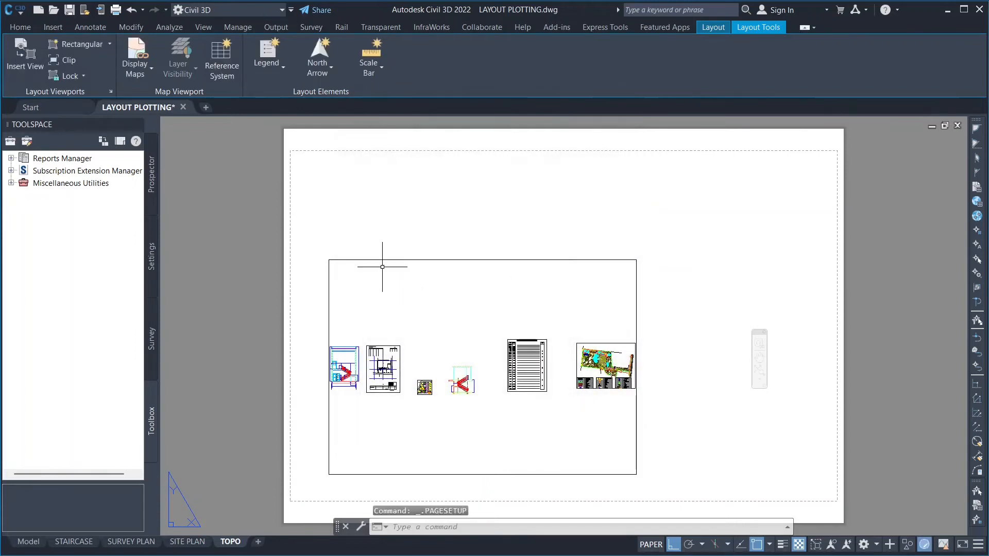
Replace the default viewport on the TOPO sheet with a new rectangular one covering the whole A3 page using MVIEW
{"action": "left_click", "coordinate": [376, 260]}
{"action": "key", "text": "Delete"}
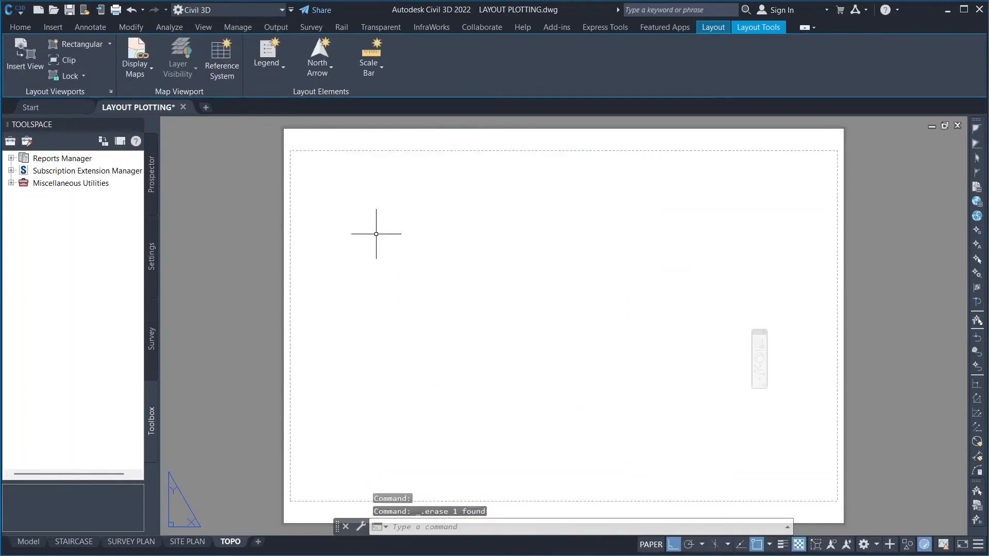
{"action": "type", "text": "M"}
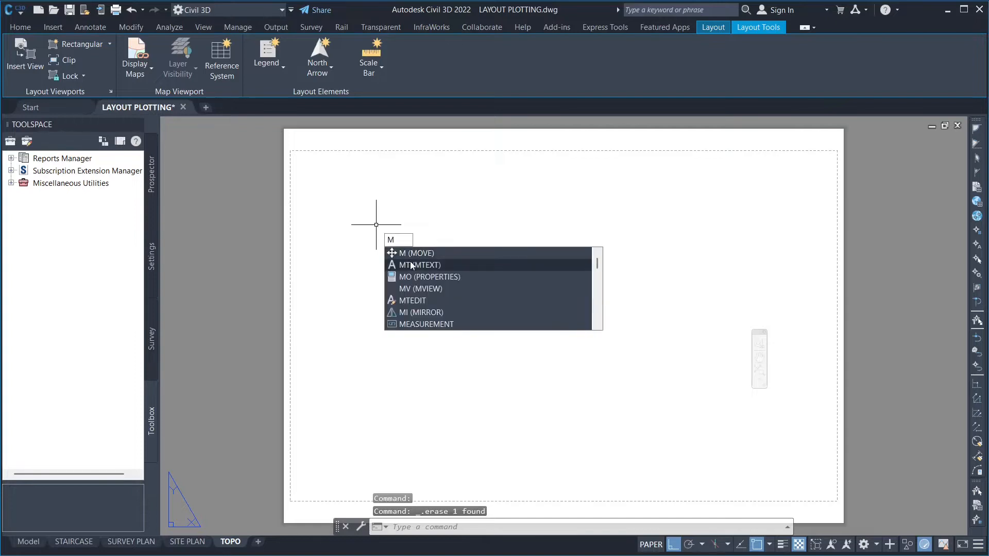
{"action": "left_click", "coordinate": [422, 288]}
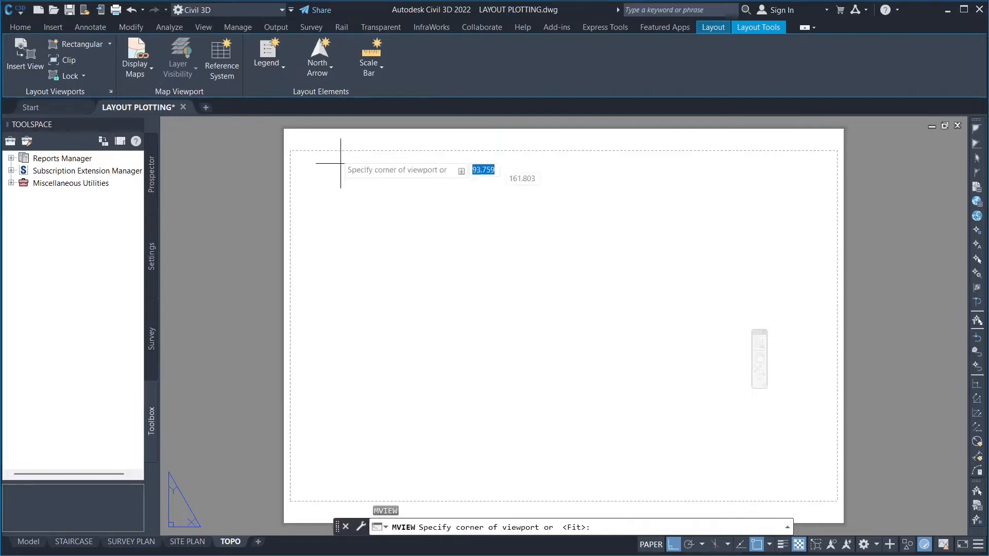
{"action": "left_click", "coordinate": [289, 130]}
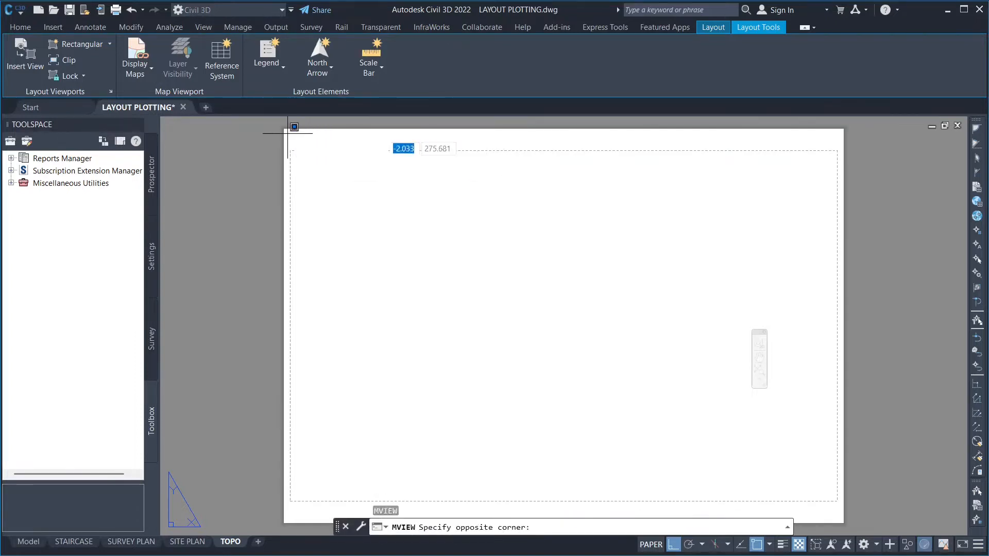
{"action": "scroll", "coordinate": [344, 190], "scroll_direction": "down", "scroll_amount": 2}
{"action": "scroll", "coordinate": [650, 390], "scroll_direction": "up", "scroll_amount": 2}
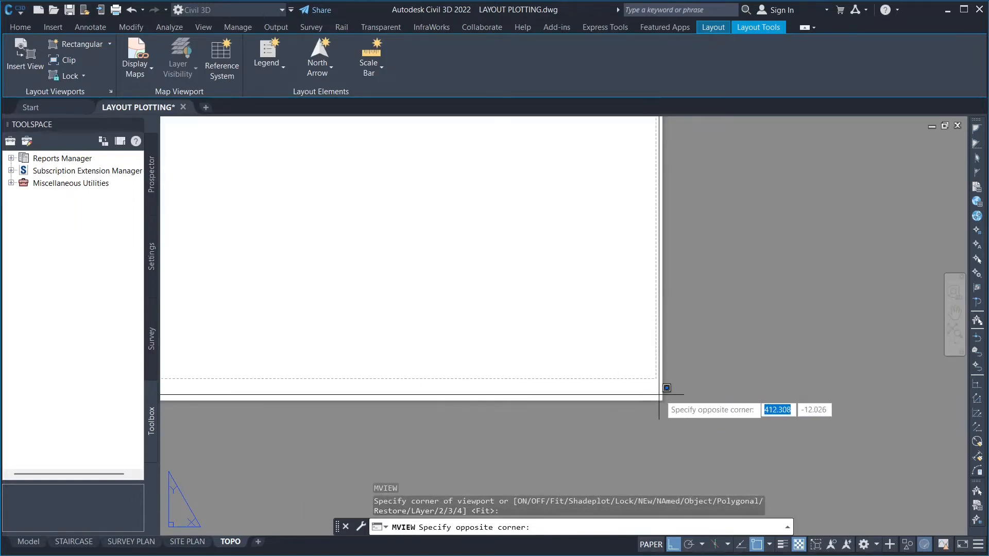
{"action": "left_click", "coordinate": [660, 394]}
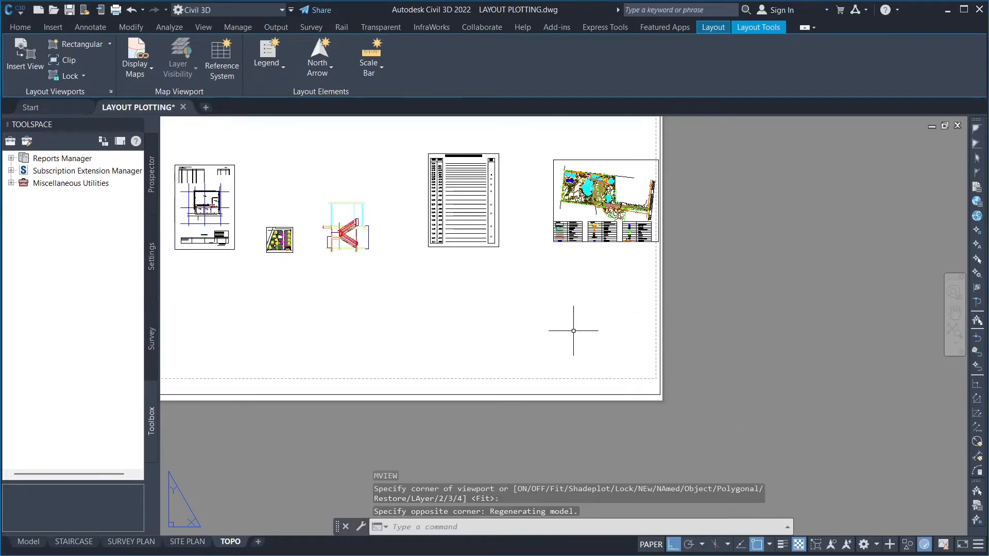
Activate the new viewport and bring the coloured topographic plan with its legend tables into it at a larger size
{"action": "middle_click_drag", "start_coordinate": [545, 270], "coordinate": [523, 279]}
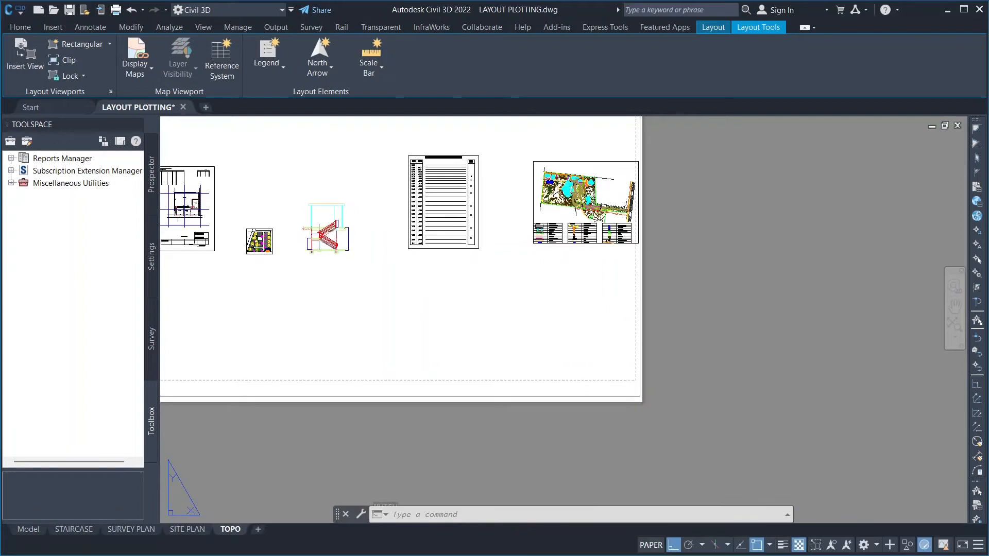
{"action": "double_click", "coordinate": [520, 285]}
{"action": "scroll", "coordinate": [474, 316], "scroll_direction": "down", "scroll_amount": 4}
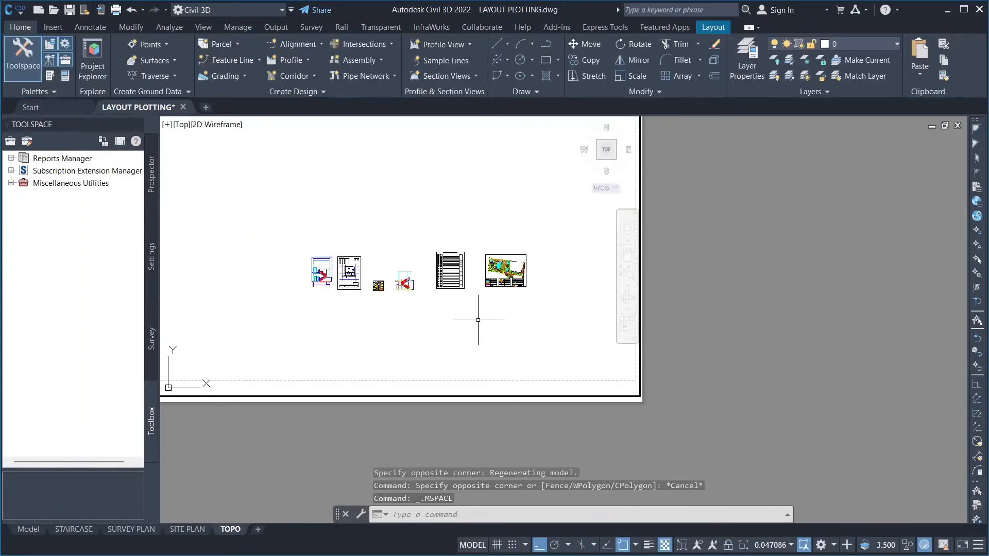
{"action": "scroll", "coordinate": [486, 291], "scroll_direction": "down", "scroll_amount": 2}
{"action": "middle_click_drag", "start_coordinate": [510, 298], "coordinate": [455, 277]}
{"action": "scroll", "coordinate": [526, 323], "scroll_direction": "up", "scroll_amount": 4}
{"action": "middle_click_drag", "start_coordinate": [568, 328], "coordinate": [293, 236]}
{"action": "scroll", "coordinate": [435, 266], "scroll_direction": "up", "scroll_amount": 2}
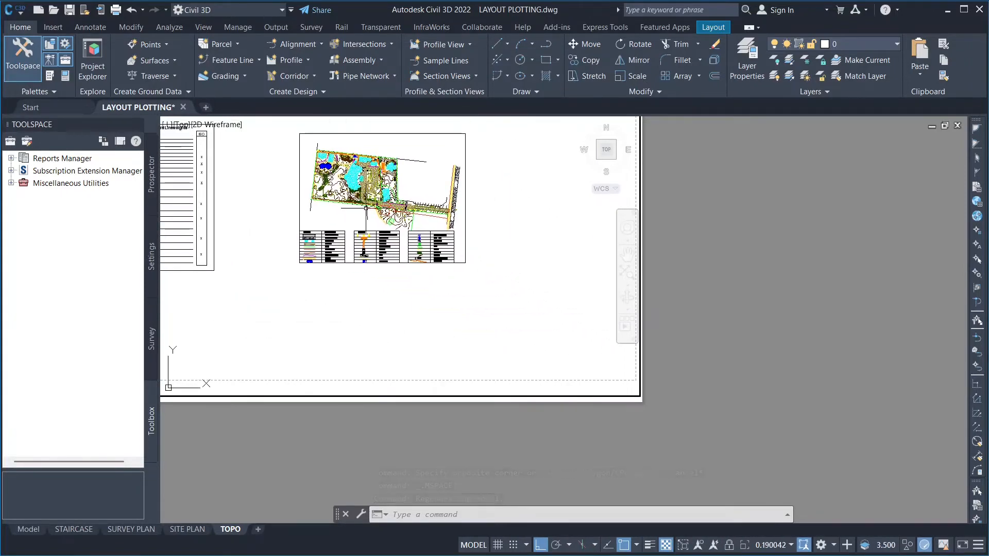
Return to paper space and bring the whole TOPO sheet into view
{"action": "type", "text": "S"}
{"action": "key", "text": "Return"}
{"action": "middle_click_drag", "start_coordinate": [454, 253], "coordinate": [609, 323]}
{"action": "scroll", "coordinate": [589, 304], "scroll_direction": "down", "scroll_amount": 1}
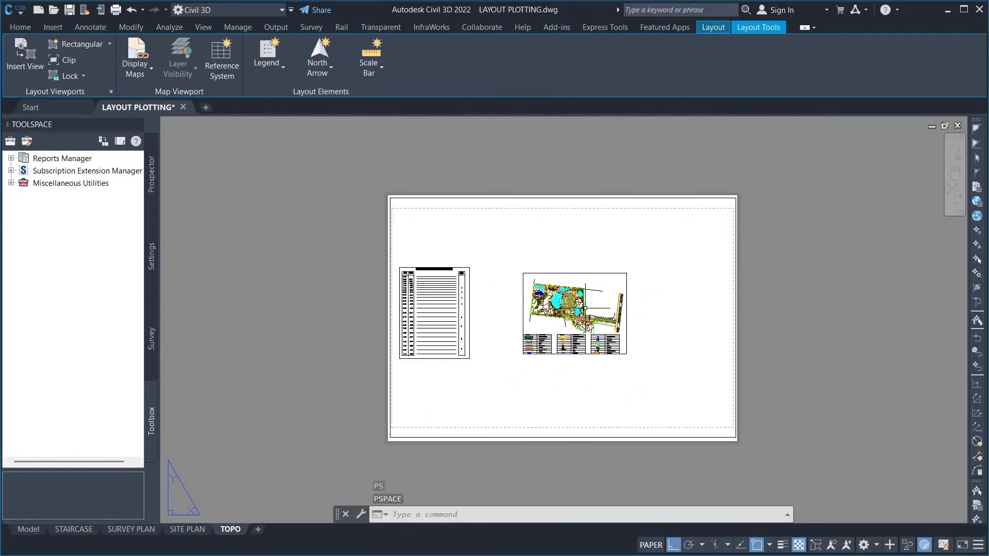
Activate the TOPO viewport and enlarge the topographic plan with its legend tables until it fills the sheet
{"action": "double_click", "coordinate": [528, 304]}
{"action": "scroll", "coordinate": [536, 344], "scroll_direction": "up", "scroll_amount": 1}
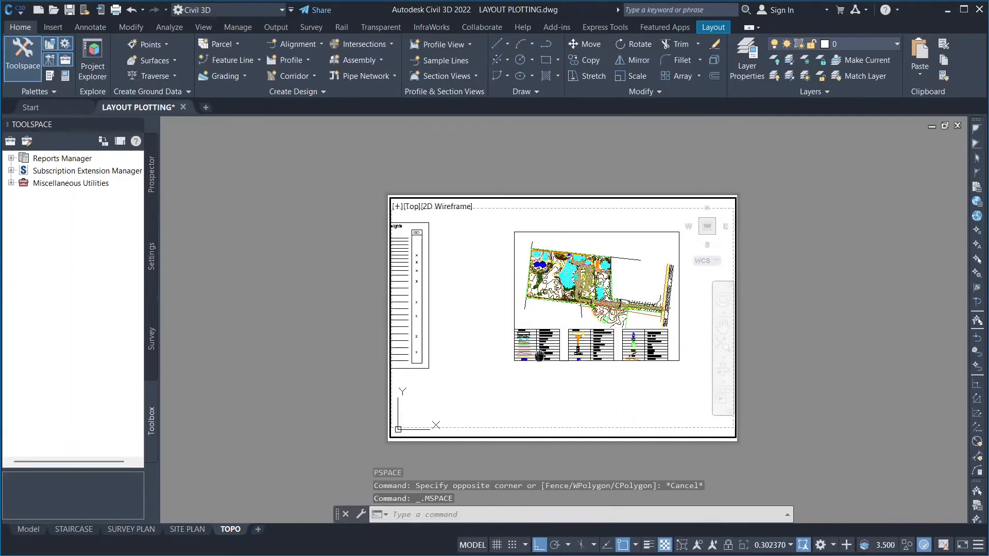
{"action": "scroll", "coordinate": [539, 355], "scroll_direction": "up", "scroll_amount": 3}
{"action": "middle_click_drag", "start_coordinate": [478, 289], "coordinate": [471, 327]}
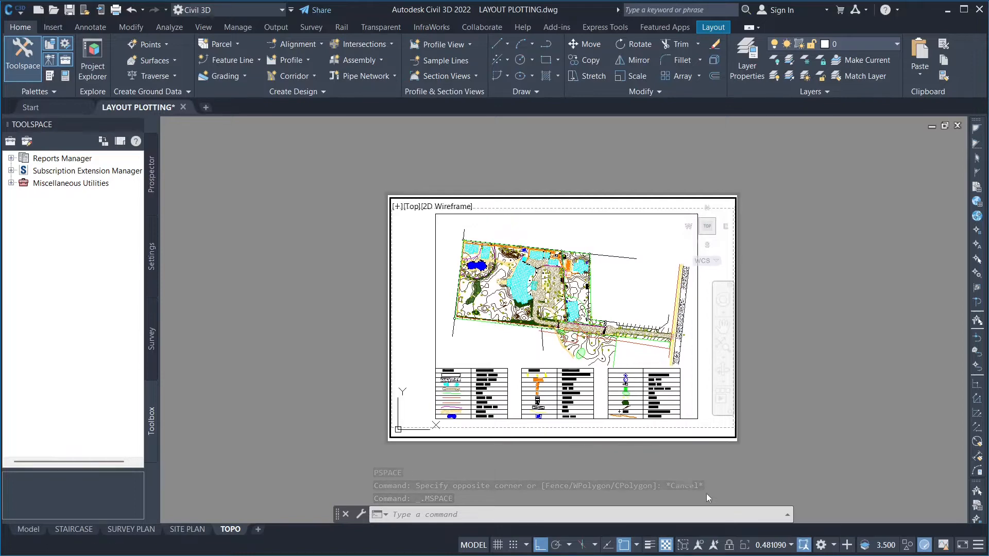
Try the standard scales 1:1000 and 1:1250 on the TOPO viewport
{"action": "left_click", "coordinate": [791, 545]}
{"action": "scroll", "coordinate": [757, 448], "scroll_direction": "down", "scroll_amount": 1}
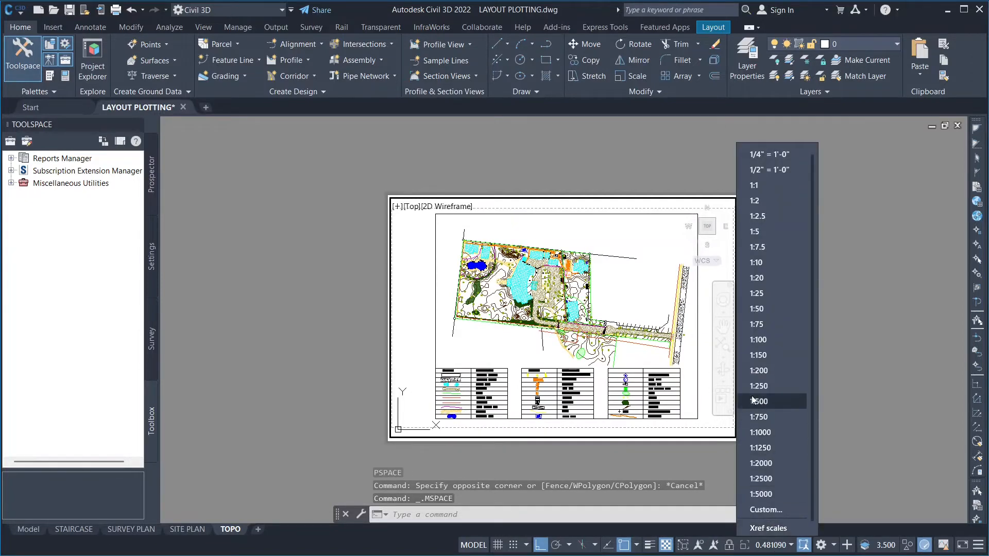
{"action": "left_click", "coordinate": [752, 433]}
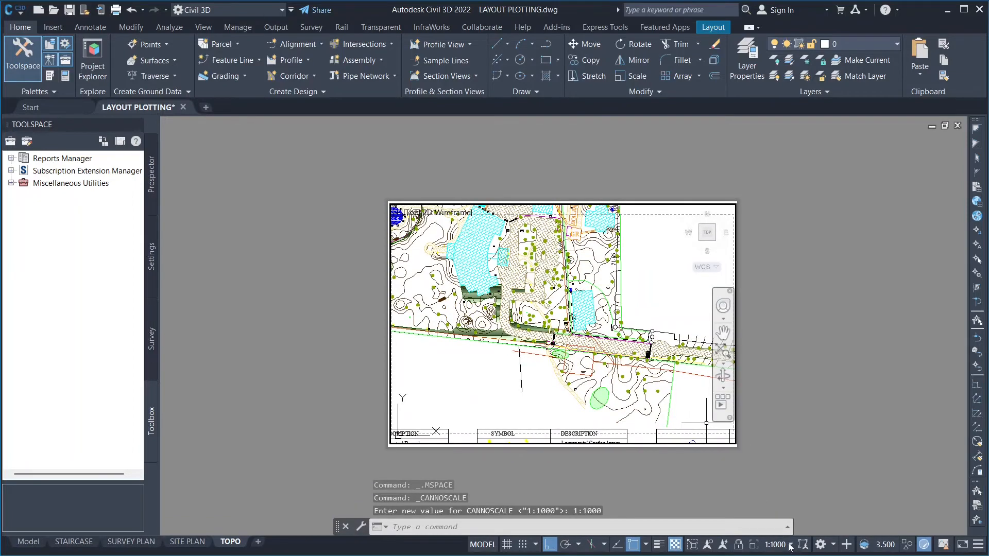
{"action": "left_click", "coordinate": [791, 545]}
{"action": "scroll", "coordinate": [755, 453], "scroll_direction": "down", "scroll_amount": 1}
{"action": "left_click", "coordinate": [756, 451]}
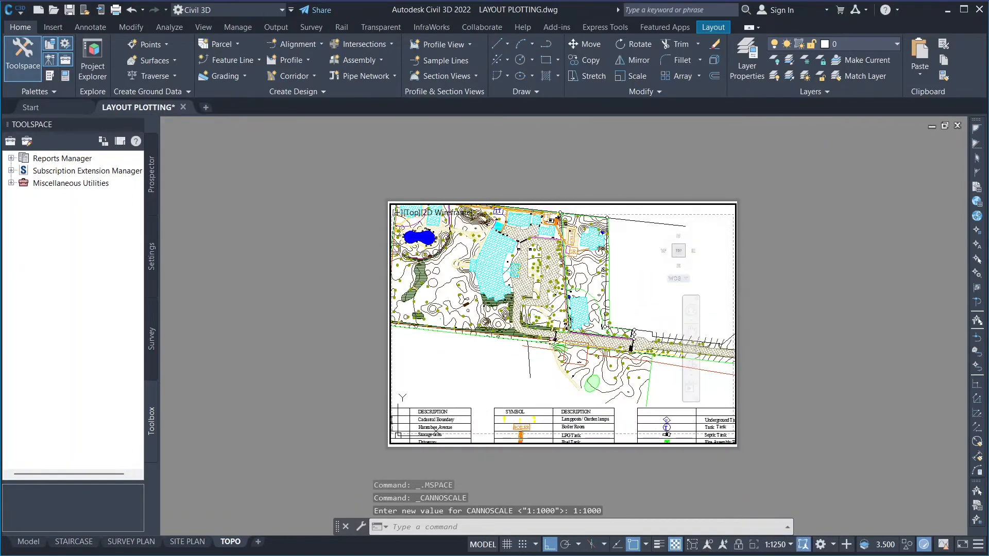
Set the TOPO viewport scale to 1:2000 and centre the topographic plan within the sheet
{"action": "left_click", "coordinate": [791, 545]}
{"action": "scroll", "coordinate": [773, 510], "scroll_direction": "down", "scroll_amount": 1}
{"action": "left_click", "coordinate": [769, 464]}
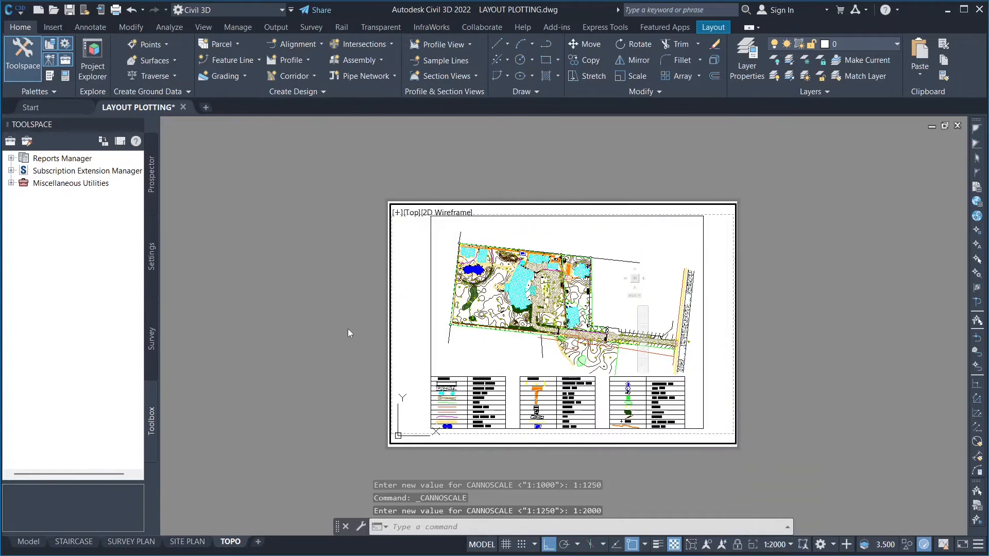
{"action": "middle_click_drag", "start_coordinate": [588, 300], "coordinate": [582, 303]}
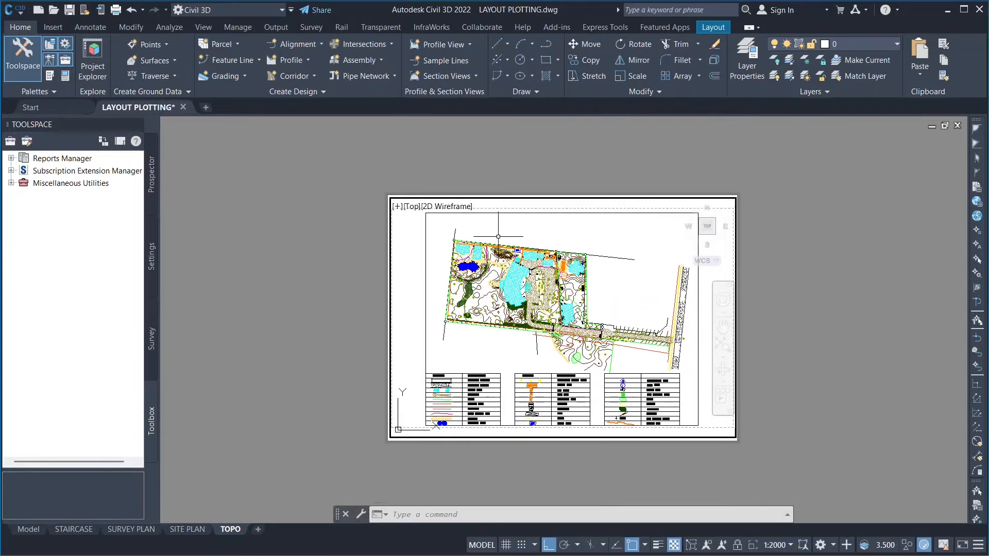
Try lowering the top edge of the topographic plan's frame in model space and check the result on the TOPO layout
{"action": "left_click", "coordinate": [22, 531]}
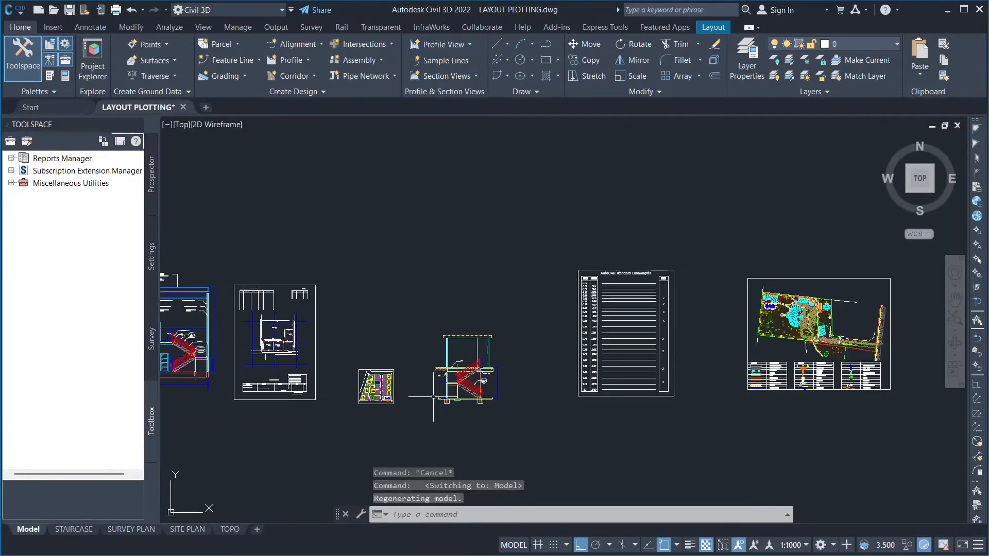
{"action": "scroll", "coordinate": [755, 282], "scroll_direction": "up", "scroll_amount": 3}
{"action": "scroll", "coordinate": [658, 307], "scroll_direction": "down", "scroll_amount": 4}
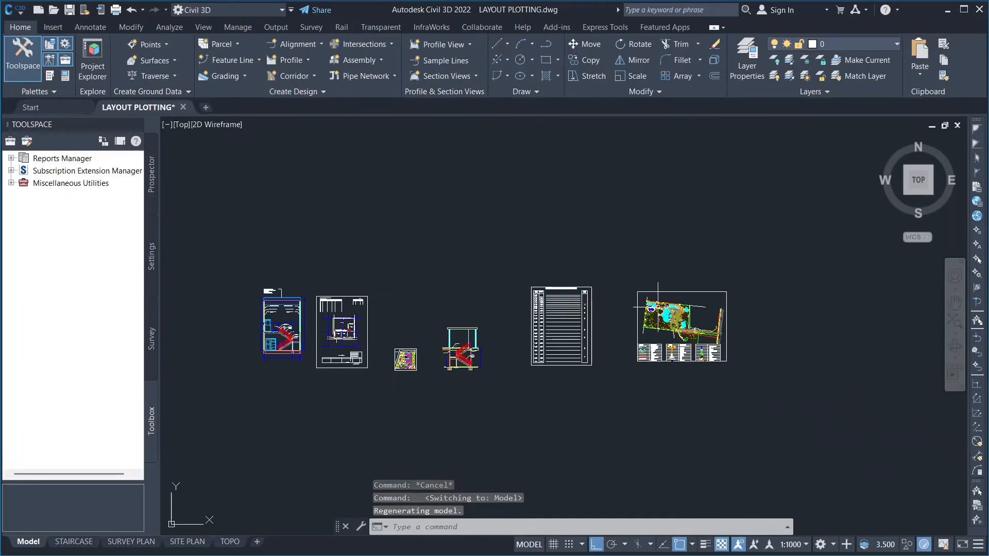
{"action": "scroll", "coordinate": [717, 291], "scroll_direction": "up", "scroll_amount": 5}
{"action": "left_click", "coordinate": [665, 297]}
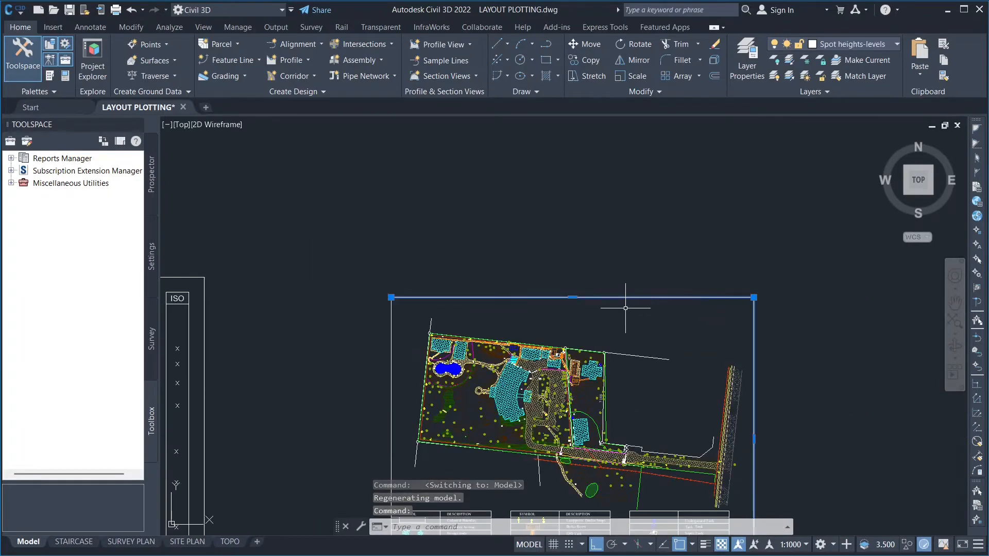
{"action": "left_click", "coordinate": [573, 297]}
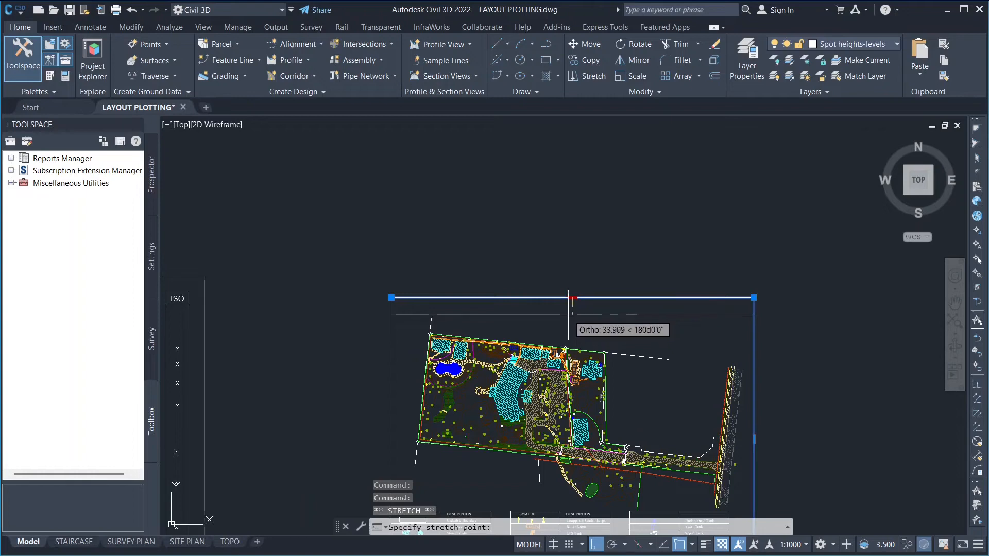
{"action": "left_click", "coordinate": [230, 542]}
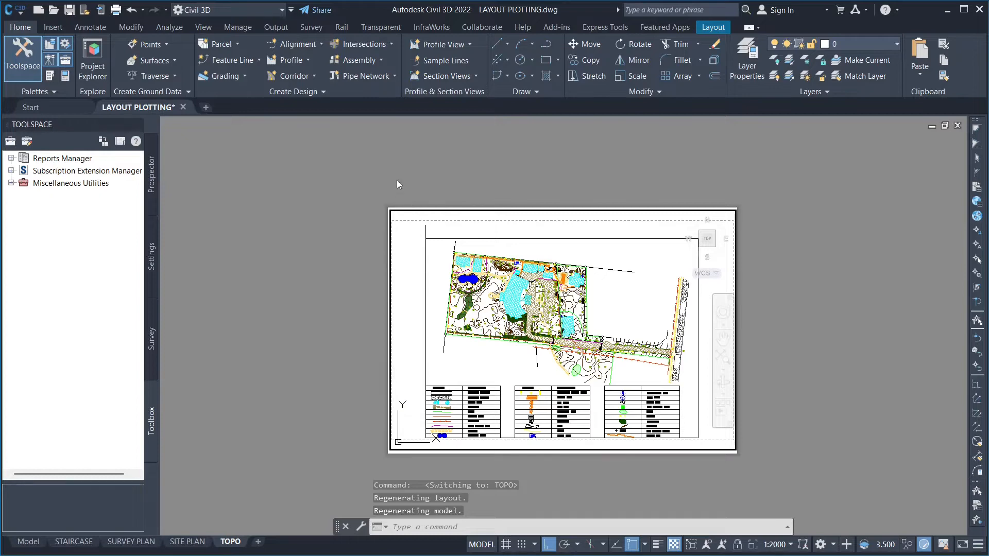
{"action": "scroll", "coordinate": [426, 226], "scroll_direction": "up", "scroll_amount": 1}
{"action": "scroll", "coordinate": [417, 253], "scroll_direction": "down", "scroll_amount": 1}
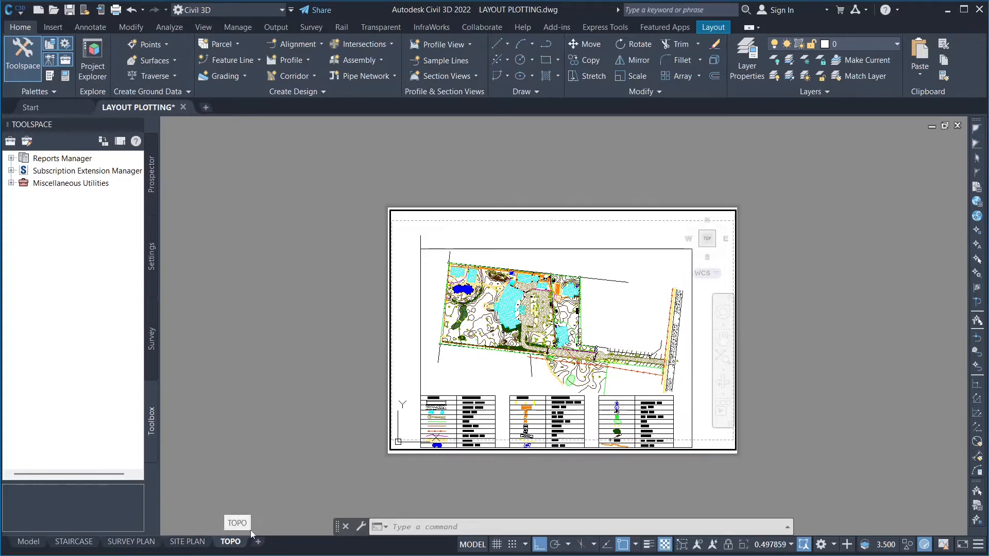
Stretch the top edge of the plan's frame in model space back up to its former position and deselect it
{"action": "left_click", "coordinate": [29, 541]}
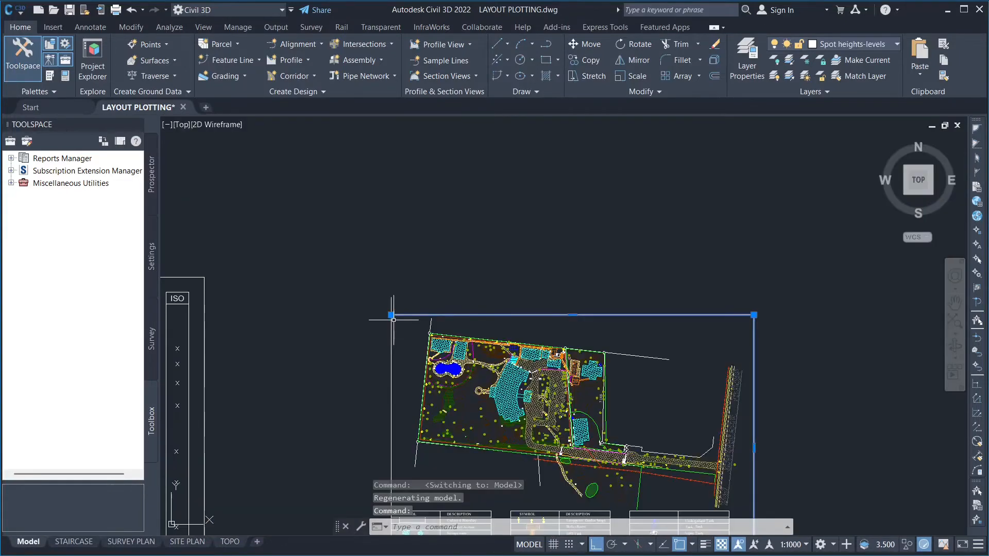
{"action": "left_click", "coordinate": [577, 315]}
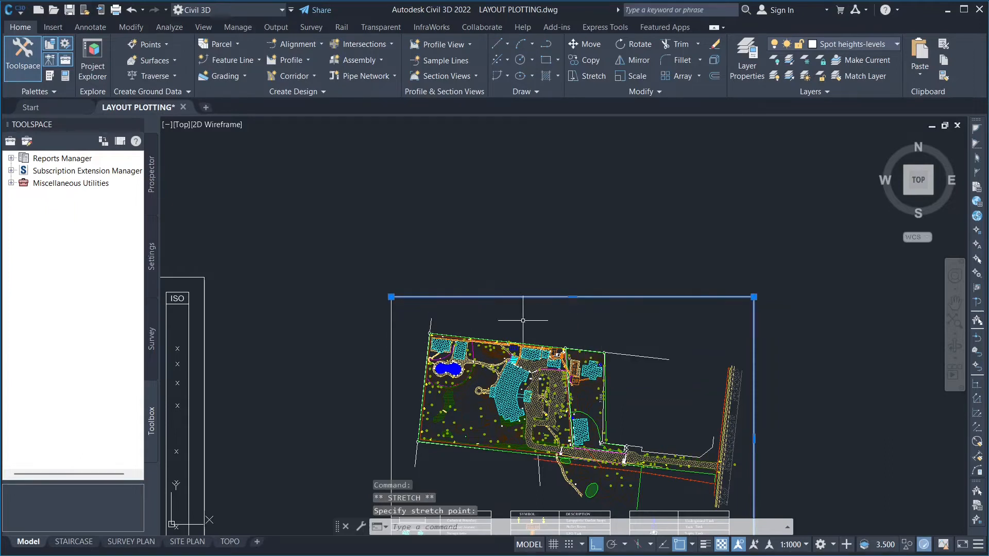
{"action": "key", "text": "Escape"}
{"action": "key", "text": "Escape"}
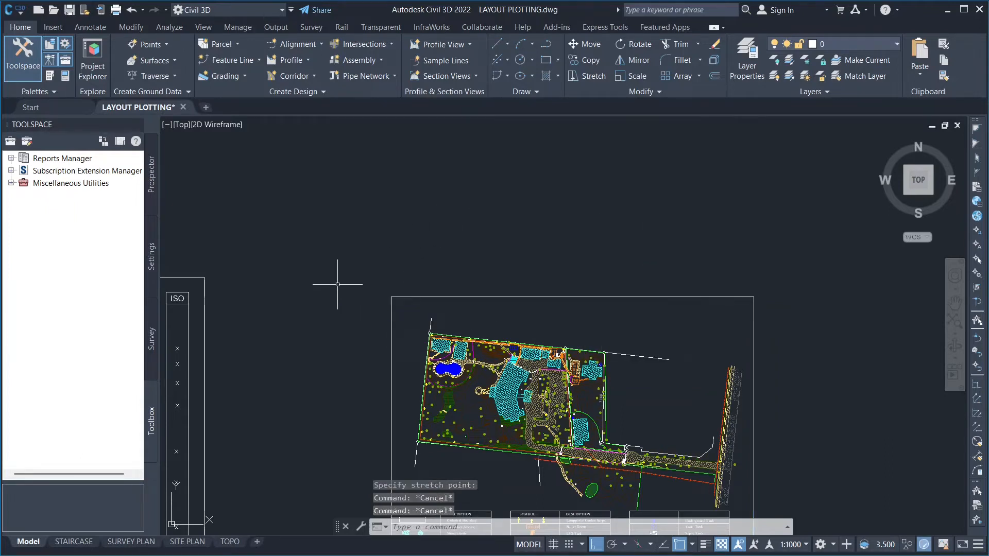
Centre the framed plan in the viewport of the TOPO layout and return to paper space
{"action": "left_click", "coordinate": [230, 542]}
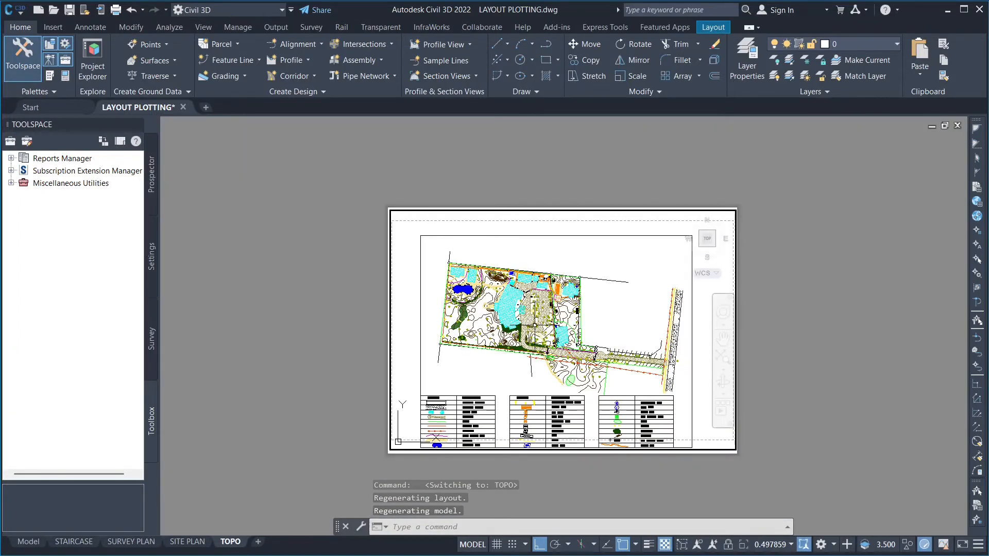
{"action": "middle_click_drag", "start_coordinate": [534, 325], "coordinate": [537, 315]}
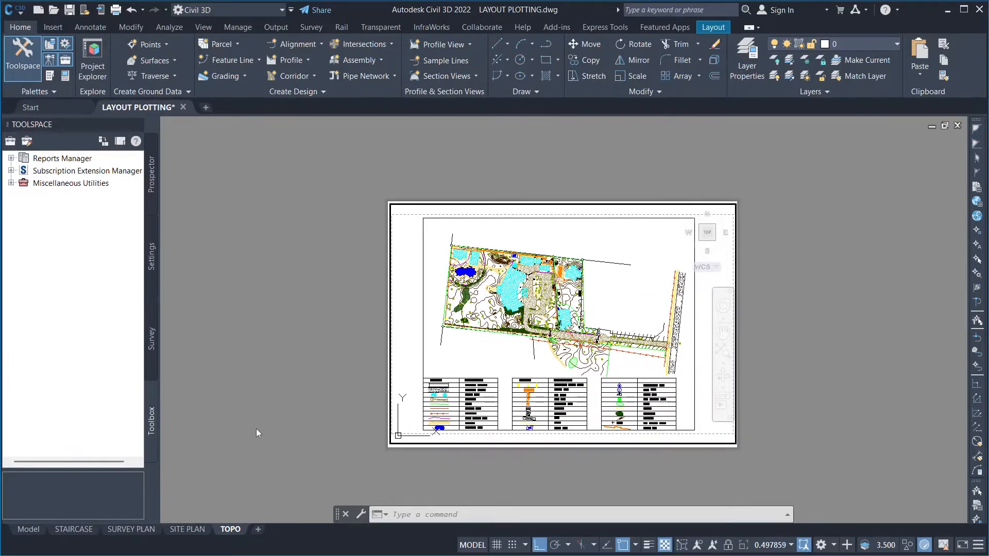
{"action": "type", "text": "PS"}
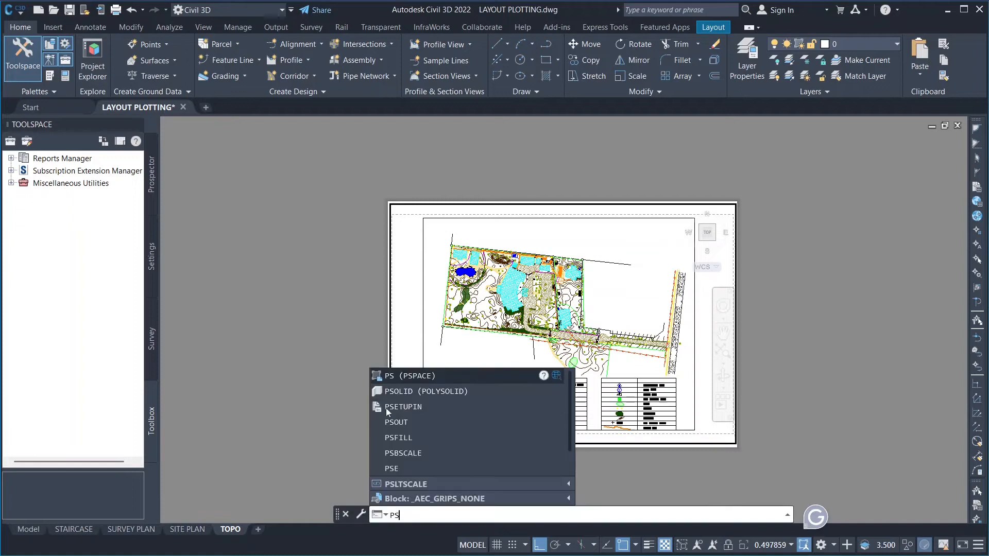
{"action": "key", "text": "Return"}
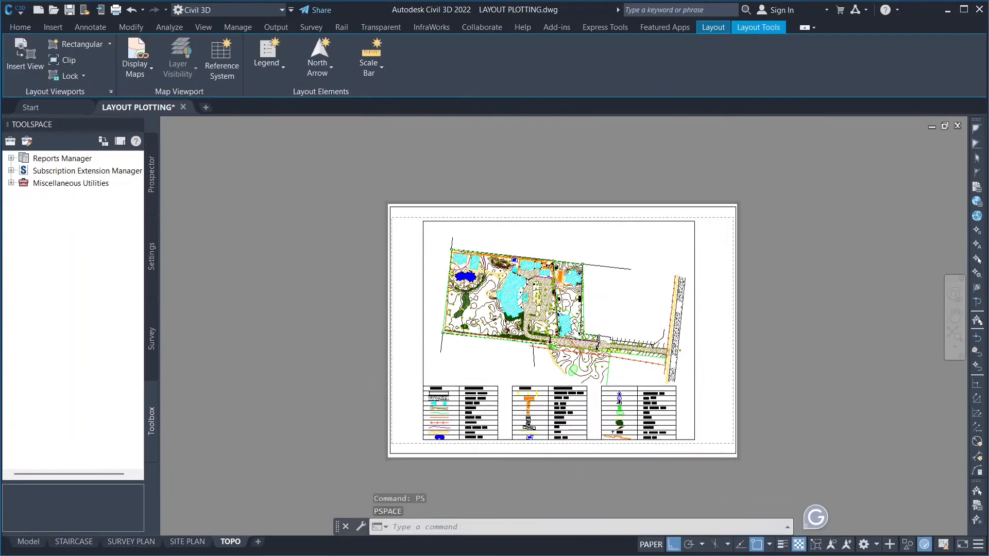
Set Display locked to Yes in the properties of the TOPO viewport and check the lock by zooming the sheet
{"action": "left_click", "coordinate": [436, 527]}
{"action": "type", "text": "MO"}
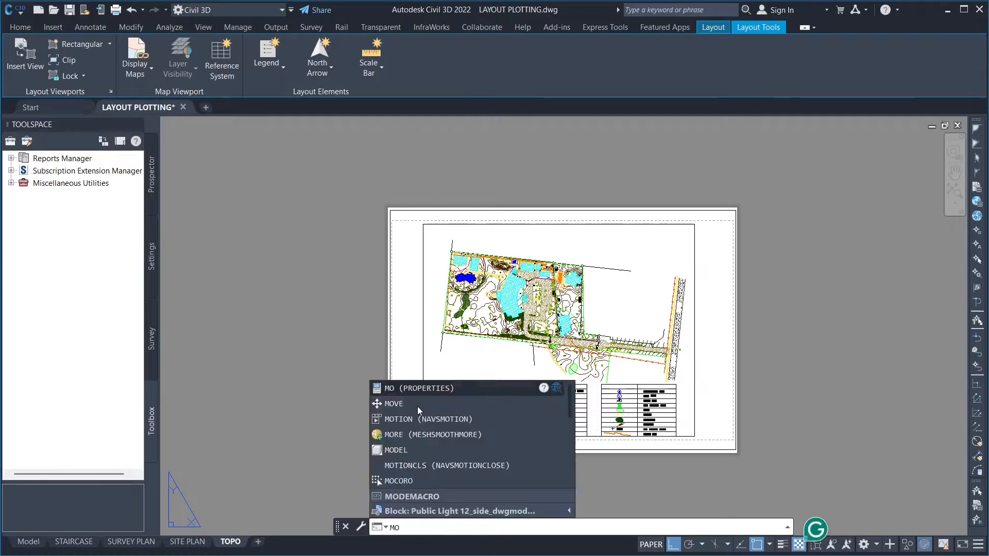
{"action": "key", "text": "Return"}
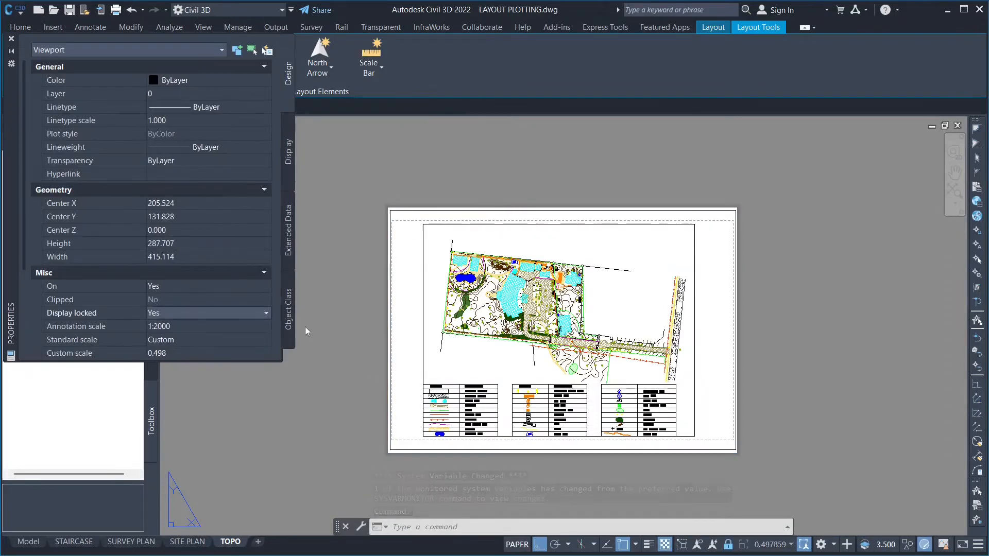
{"action": "key", "text": "Escape"}
{"action": "key", "text": "Escape"}
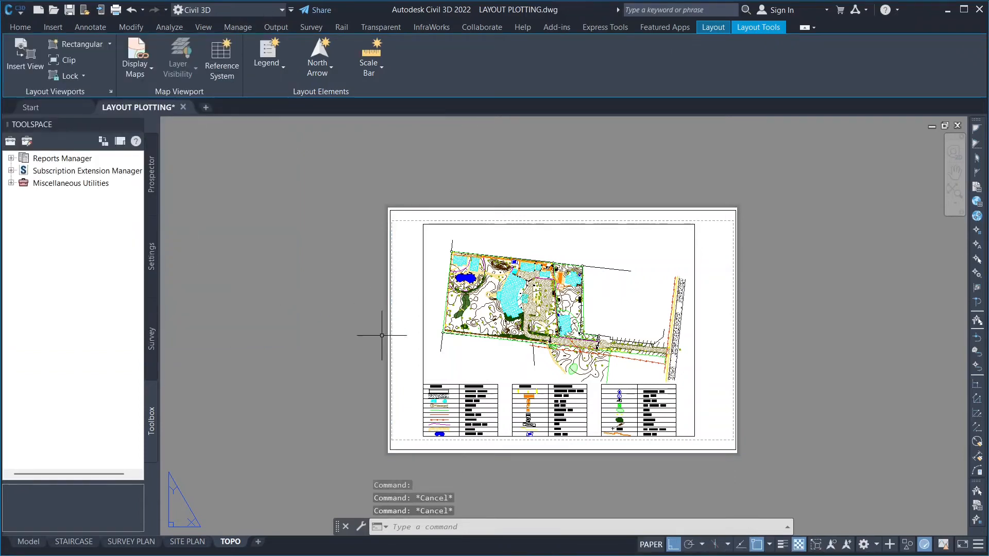
{"action": "scroll", "coordinate": [391, 330], "scroll_direction": "down", "scroll_amount": 2}
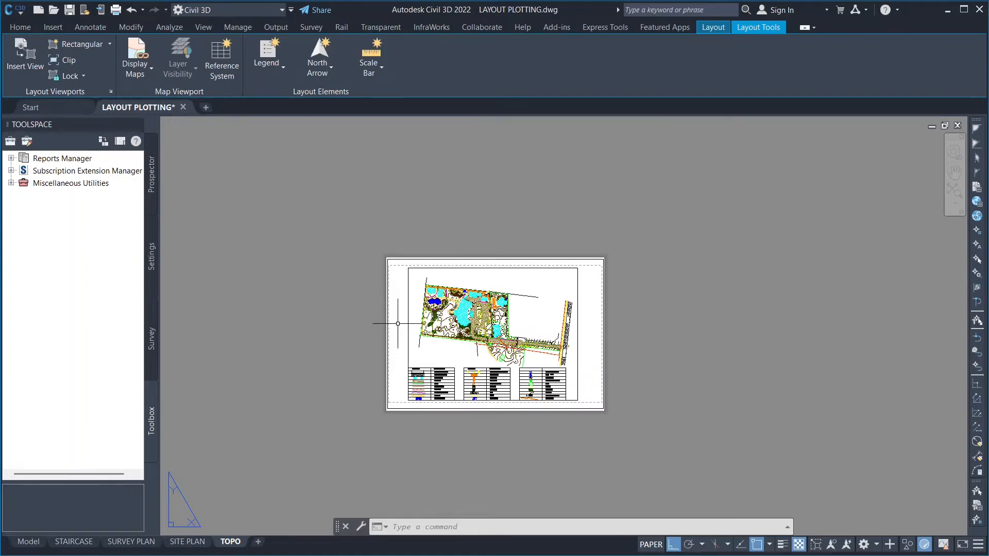
{"action": "scroll", "coordinate": [397, 324], "scroll_direction": "up", "scroll_amount": 2}
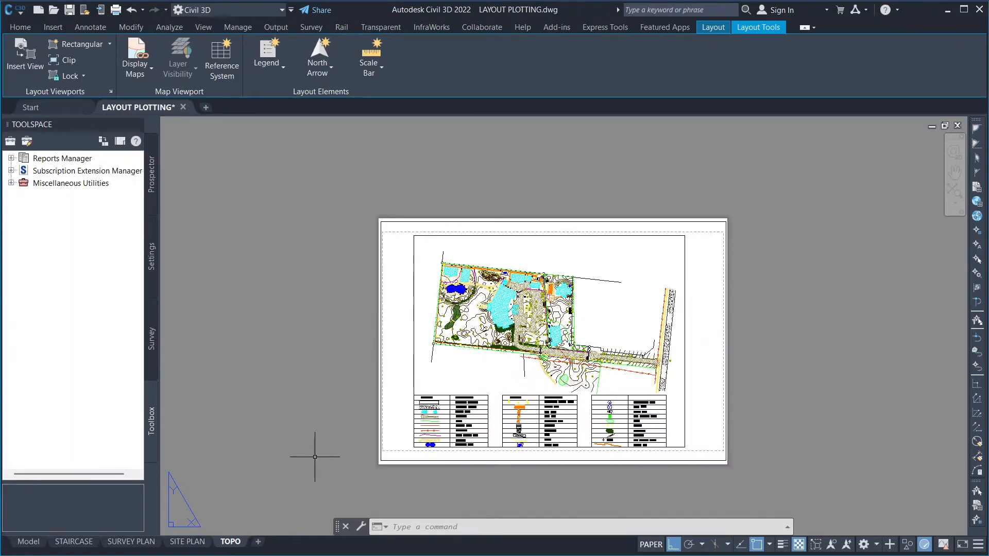
Add a new layout after TOPO
{"action": "left_click", "coordinate": [259, 542]}
{"action": "right_click", "coordinate": [274, 543]}
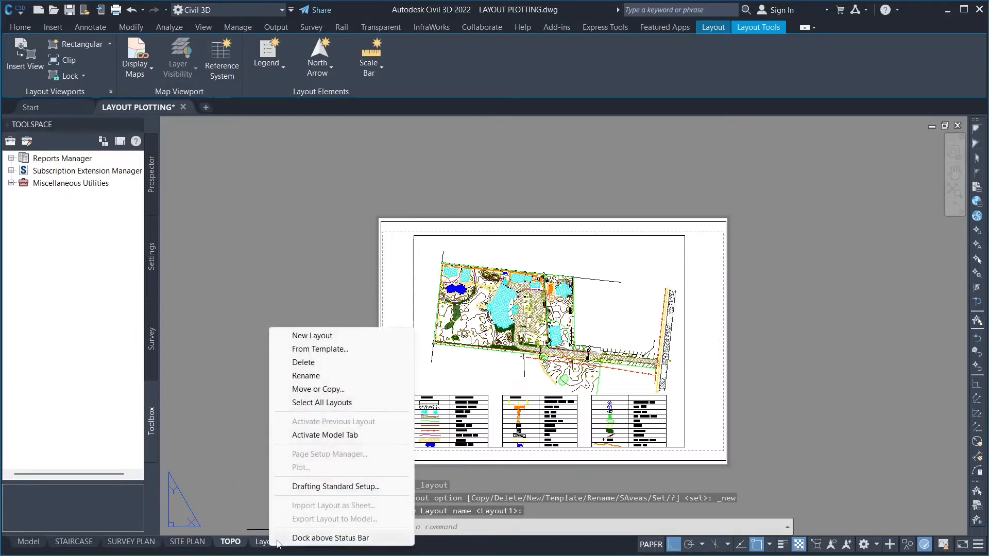
{"action": "left_click", "coordinate": [261, 457]}
{"action": "left_click", "coordinate": [245, 459]}
{"action": "left_click", "coordinate": [245, 462]}
Open the newly added layout and rename it MULTIPLE
{"action": "left_click", "coordinate": [268, 543]}
{"action": "right_click", "coordinate": [267, 542]}
{"action": "left_click", "coordinate": [297, 372]}
{"action": "type", "text": "MULTIPLE"}
{"action": "key", "text": "Return"}
{"action": "left_click", "coordinate": [244, 344]}
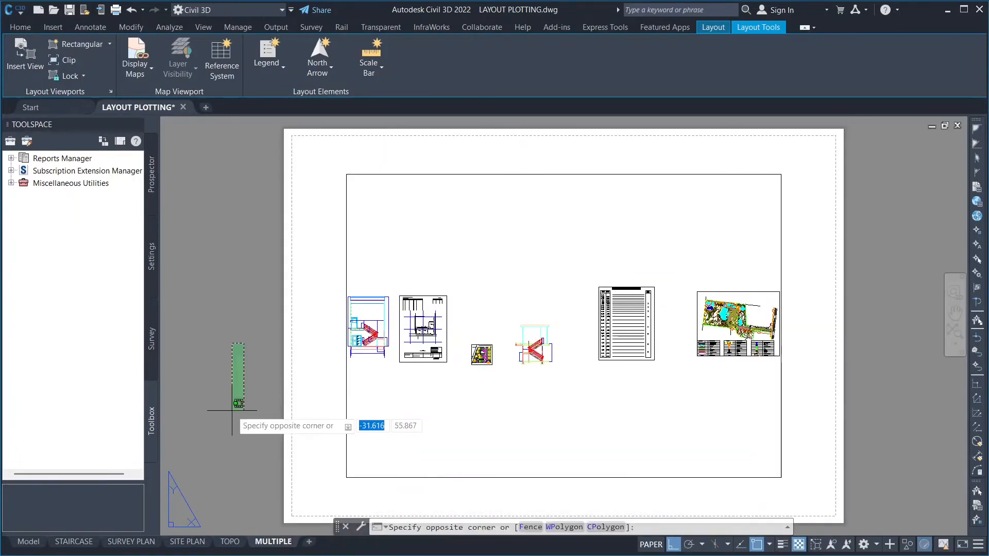
{"action": "key", "text": "Escape"}
{"action": "key", "text": "Escape"}
Modify the page setup of the MULTIPLE layout to use the DWG To PDF.pc3 plotter
{"action": "right_click", "coordinate": [277, 545]}
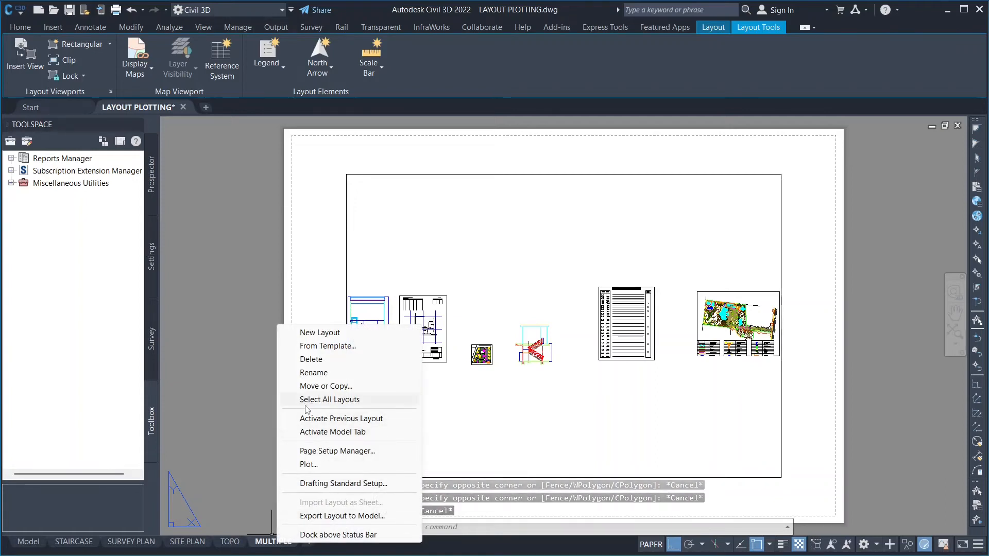
{"action": "left_click", "coordinate": [313, 451]}
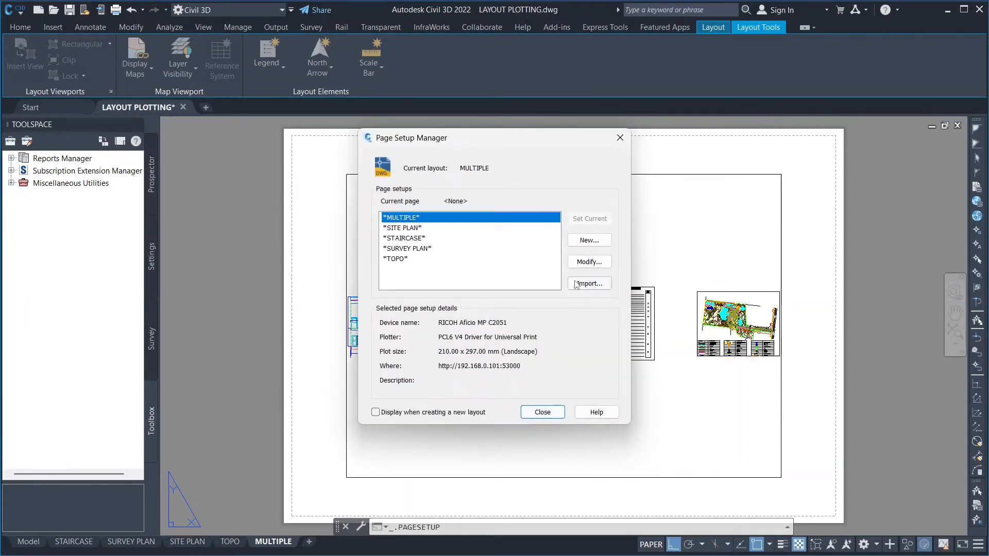
{"action": "left_click", "coordinate": [577, 264]}
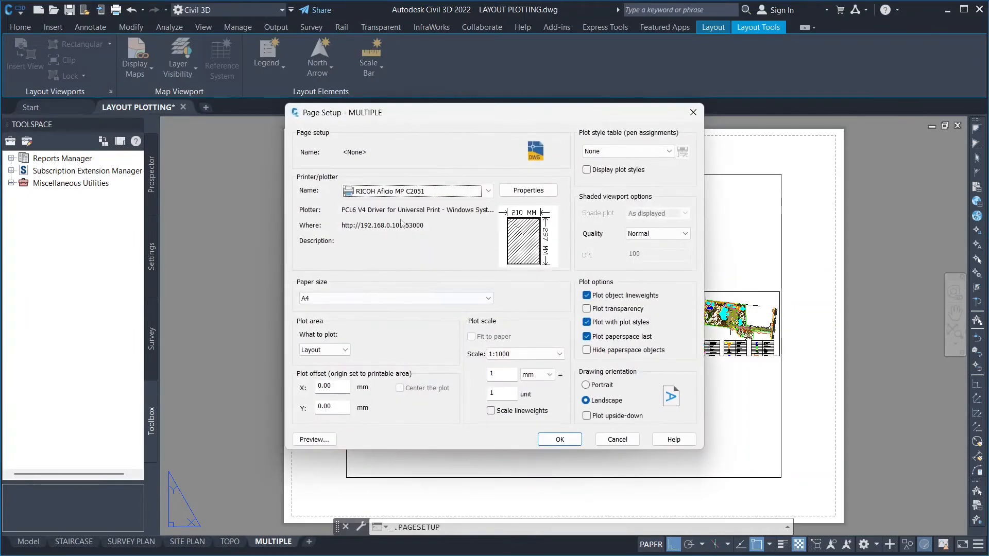
{"action": "left_click", "coordinate": [465, 195]}
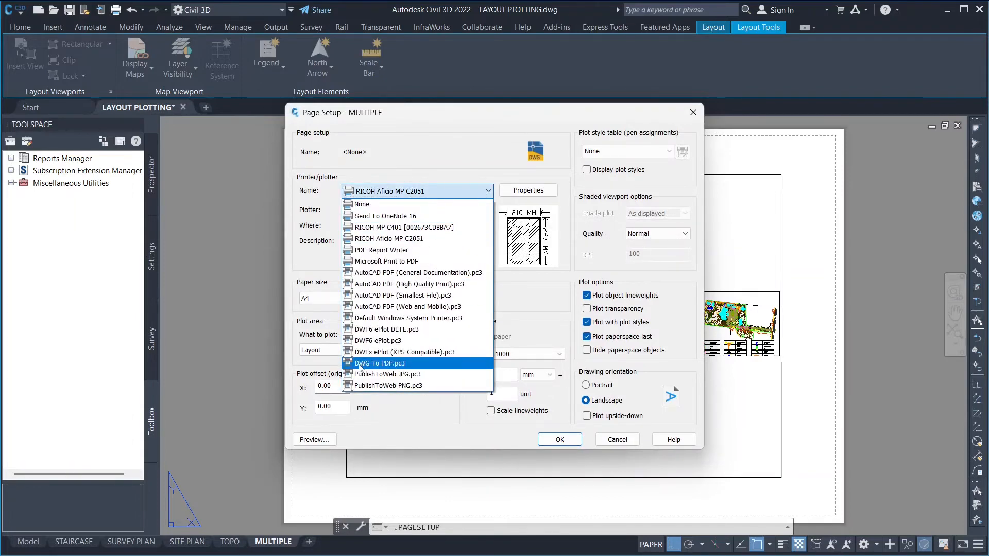
{"action": "left_click", "coordinate": [359, 364]}
Set the MULTIPLE layout's paper size to ISO A1 (841.00 x 594.00 MM) and accept the page setup
{"action": "left_click", "coordinate": [363, 299]}
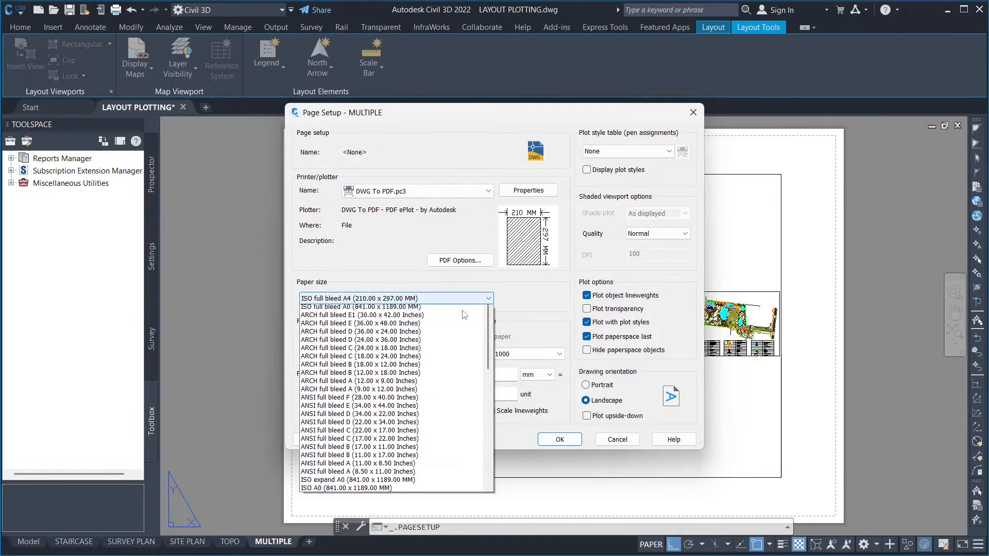
{"action": "scroll", "coordinate": [368, 369], "scroll_direction": "up", "scroll_amount": 5}
{"action": "scroll", "coordinate": [367, 370], "scroll_direction": "down", "scroll_amount": 10}
{"action": "scroll", "coordinate": [345, 443], "scroll_direction": "down", "scroll_amount": 3}
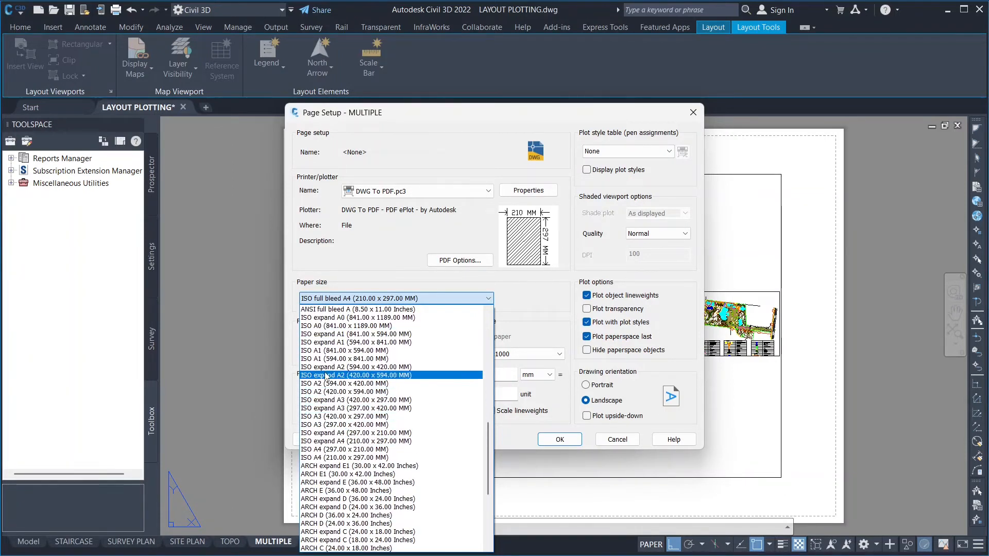
{"action": "left_click", "coordinate": [305, 351]}
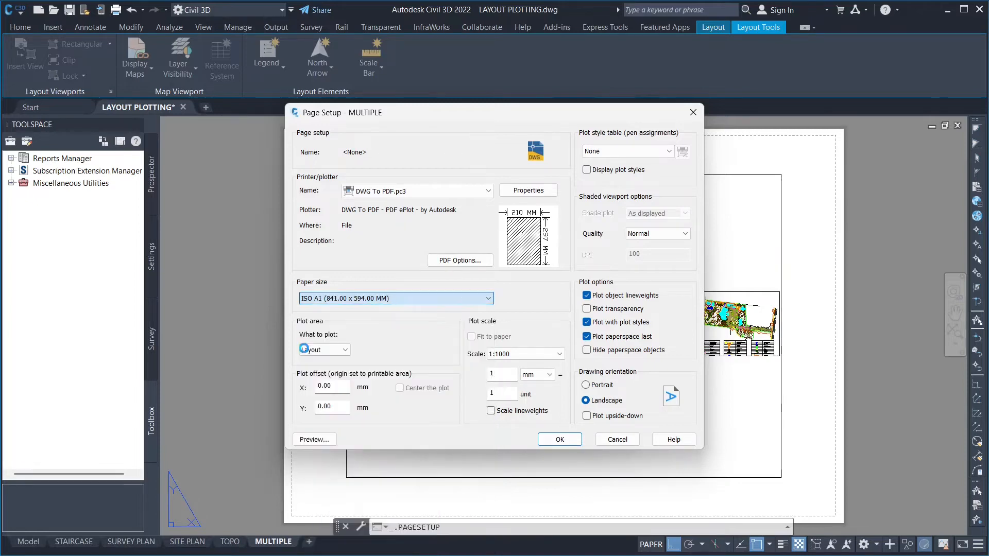
{"action": "left_click", "coordinate": [550, 443]}
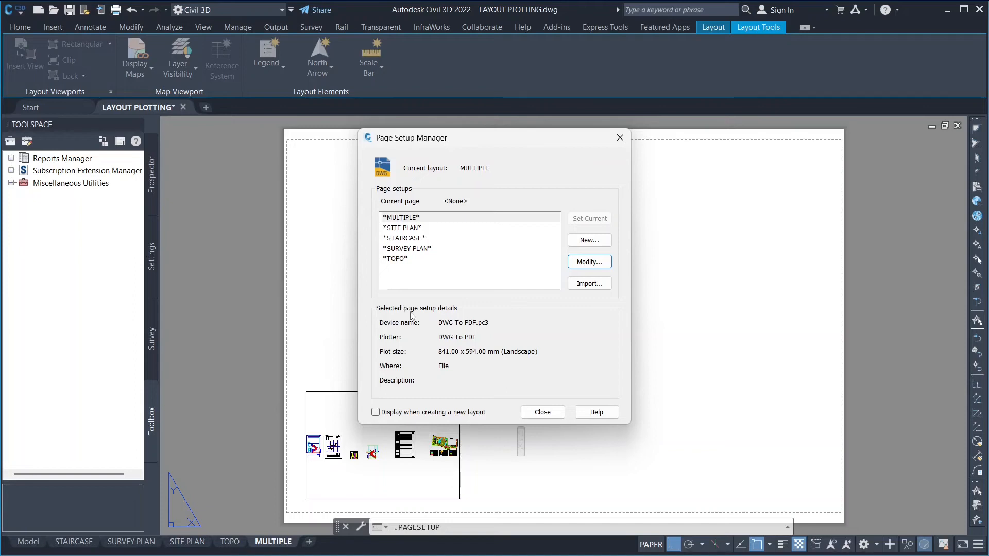
Close the page setup manager and delete the default viewport from the MULTIPLE layout
{"action": "left_click", "coordinate": [543, 413]}
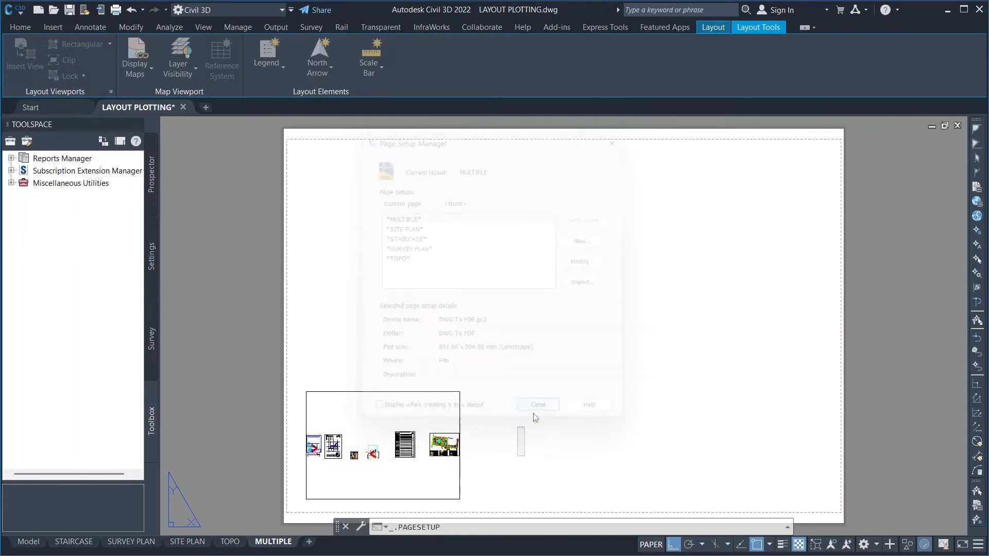
{"action": "left_click", "coordinate": [398, 392]}
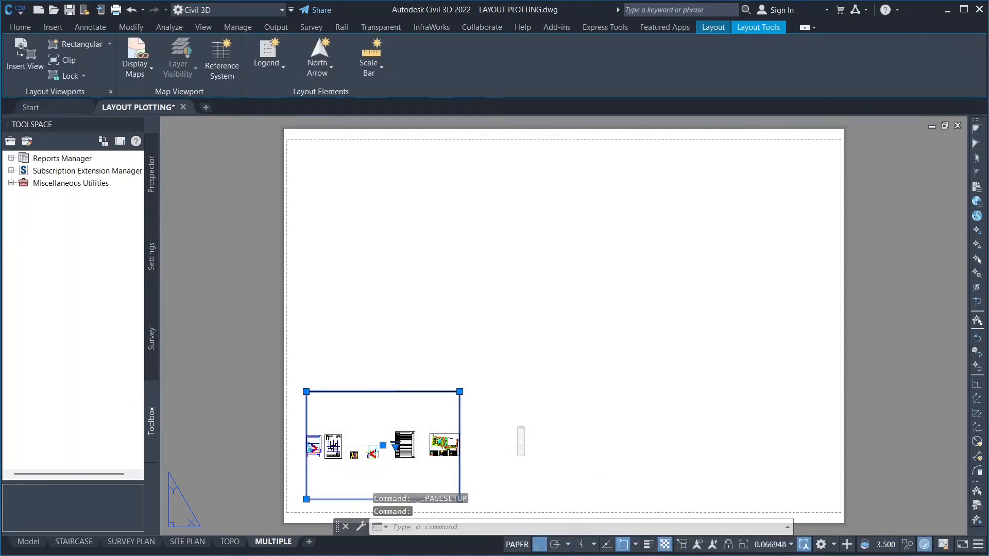
{"action": "key", "text": "Delete"}
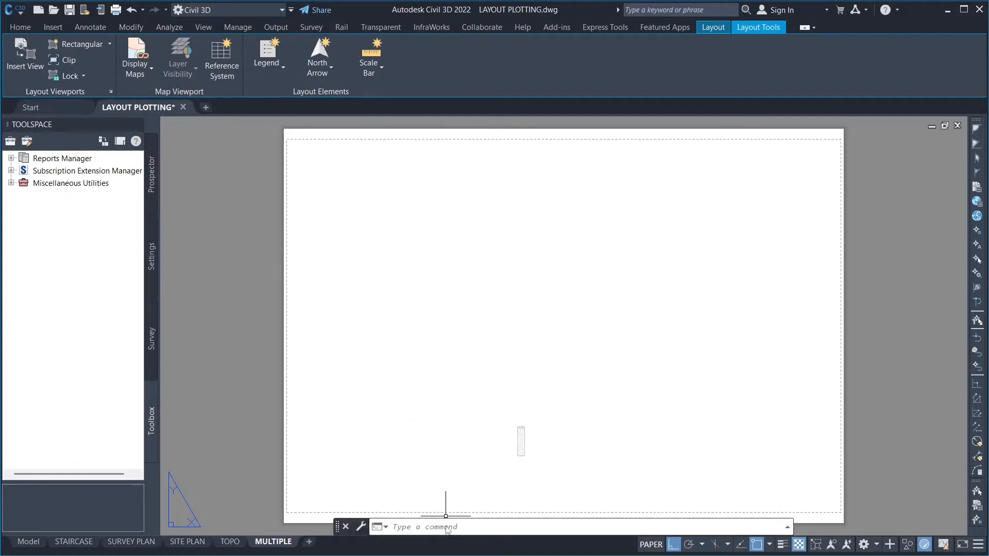
Start the VIEWPORTS command to open the viewport configuration dialog for the MULTIPLE layout
{"action": "type", "text": "V"}
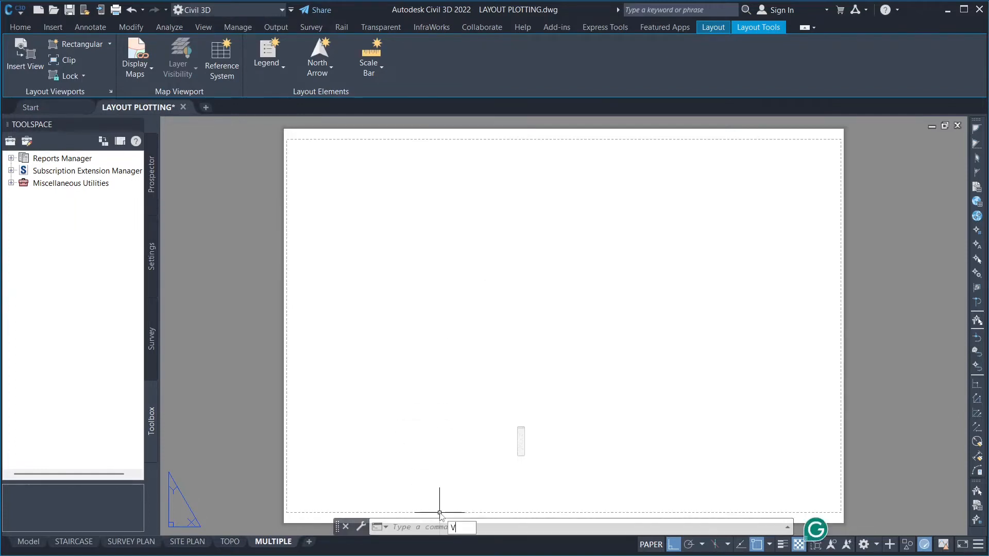
{"action": "type", "text": "IEW"}
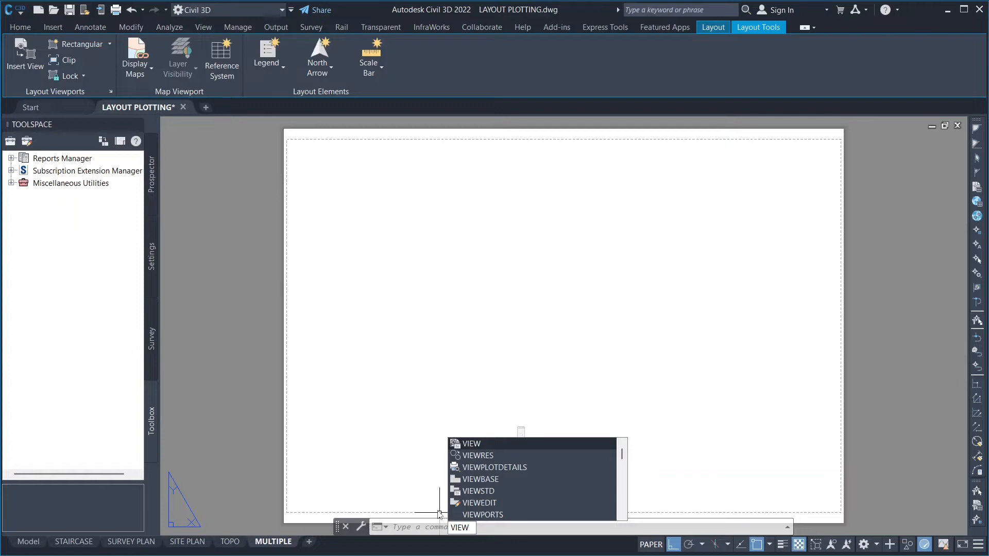
{"action": "type", "text": "PORT"}
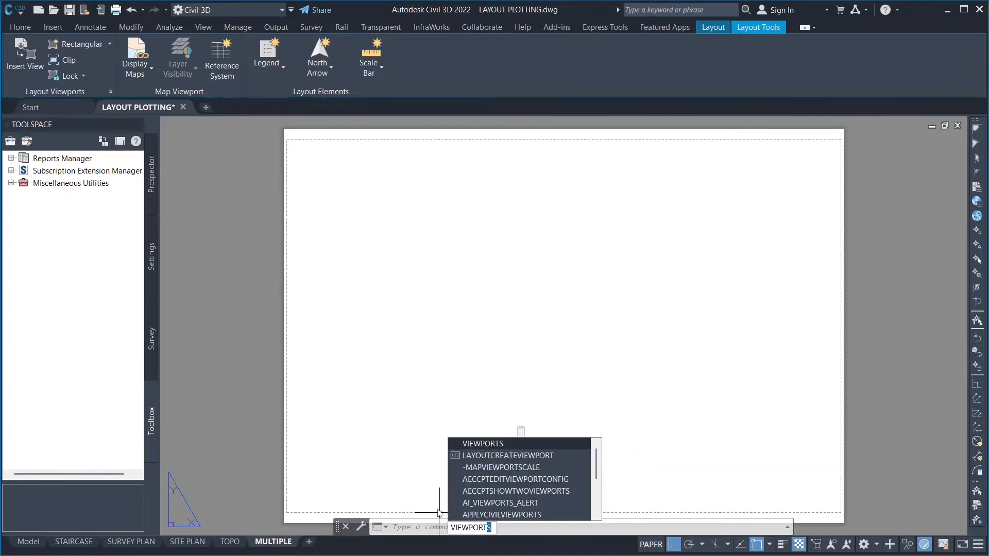
{"action": "left_click", "coordinate": [474, 445]}
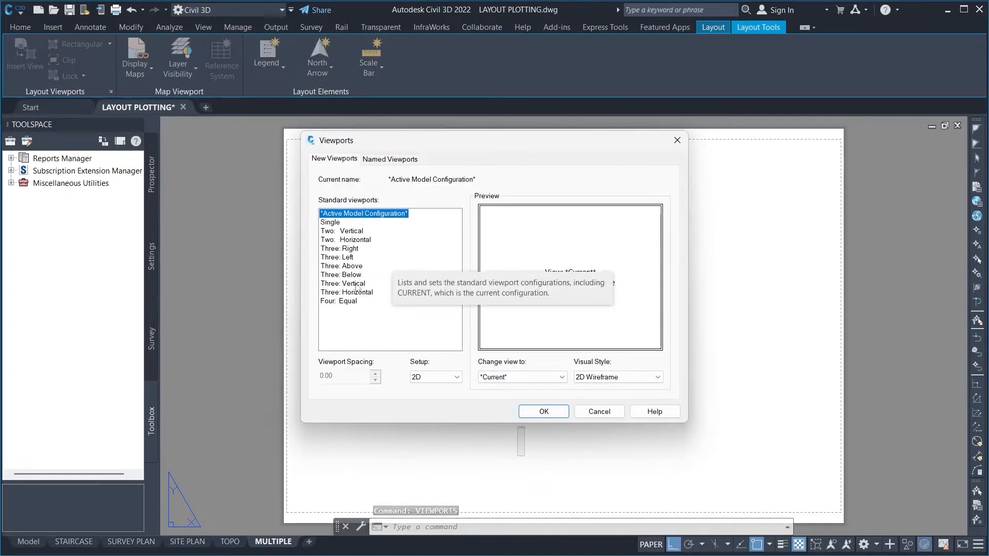
Examine the previews of the standard viewport configurations from Single through Three: Horizontal
{"action": "left_click", "coordinate": [333, 224]}
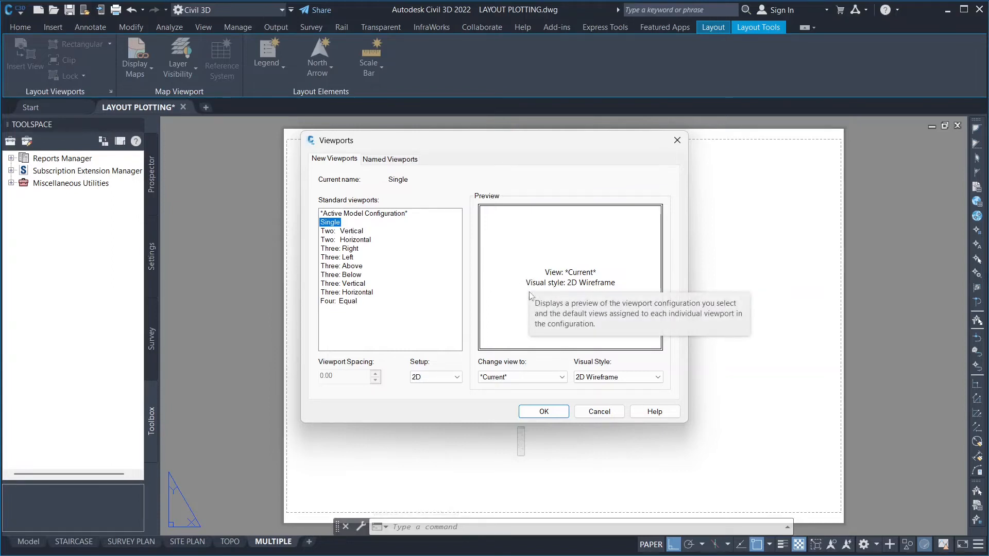
{"action": "left_click", "coordinate": [357, 232]}
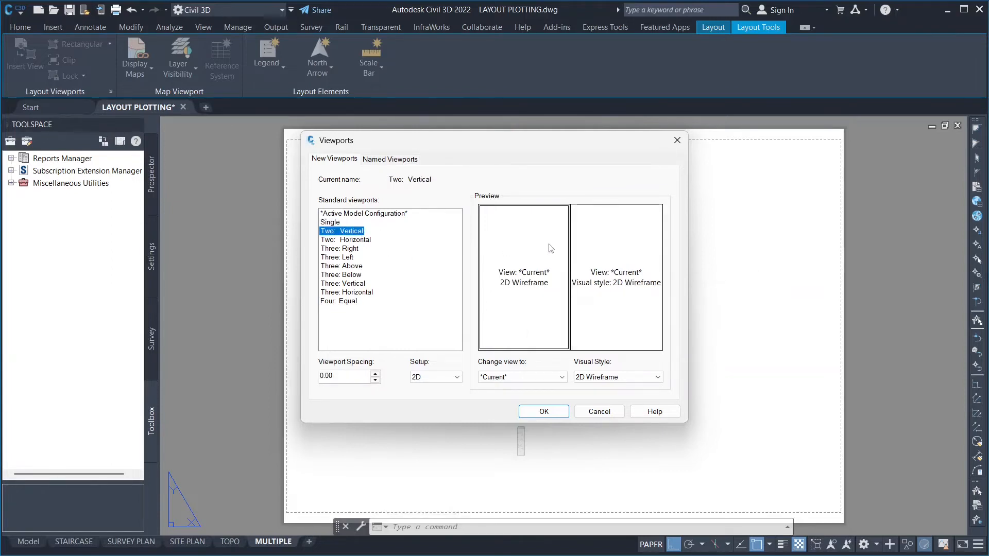
{"action": "left_click", "coordinate": [342, 242]}
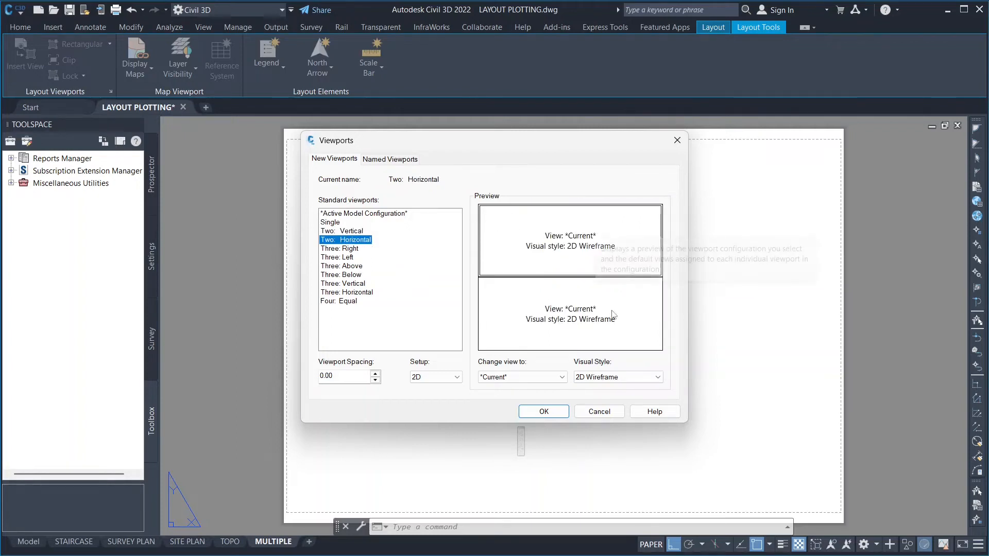
{"action": "left_click", "coordinate": [340, 250]}
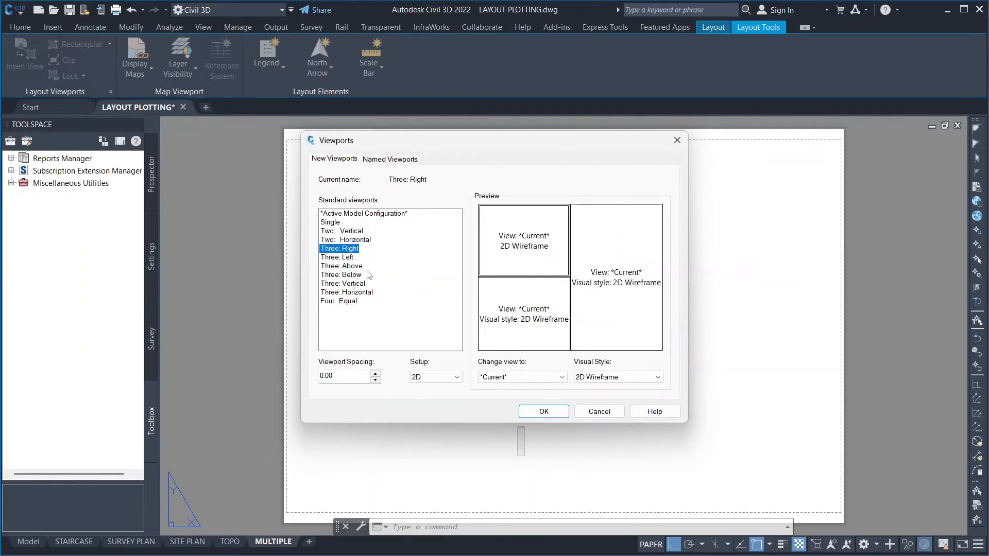
{"action": "left_click", "coordinate": [330, 258]}
{"action": "left_click", "coordinate": [330, 267]}
{"action": "left_click", "coordinate": [331, 276]}
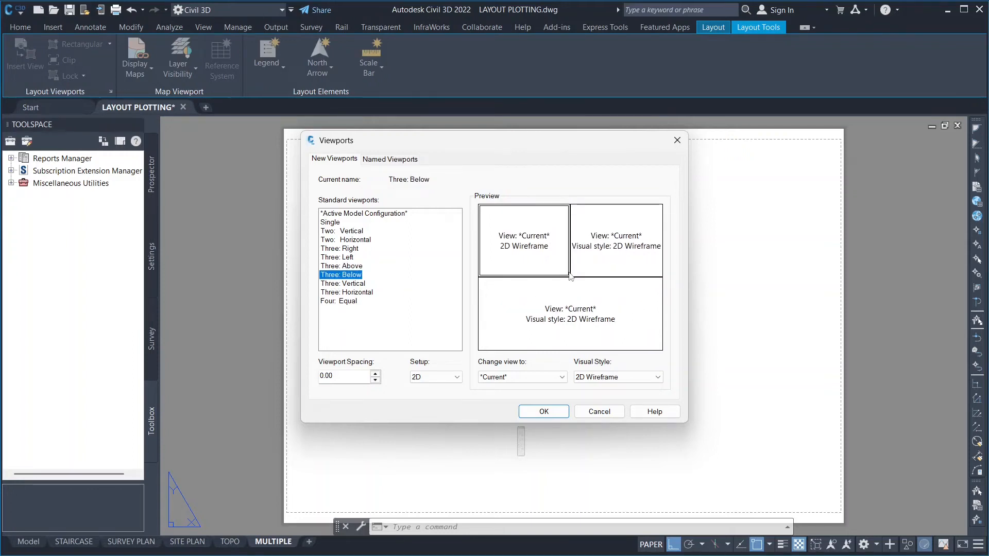
{"action": "left_click", "coordinate": [328, 284]}
{"action": "left_click", "coordinate": [335, 292]}
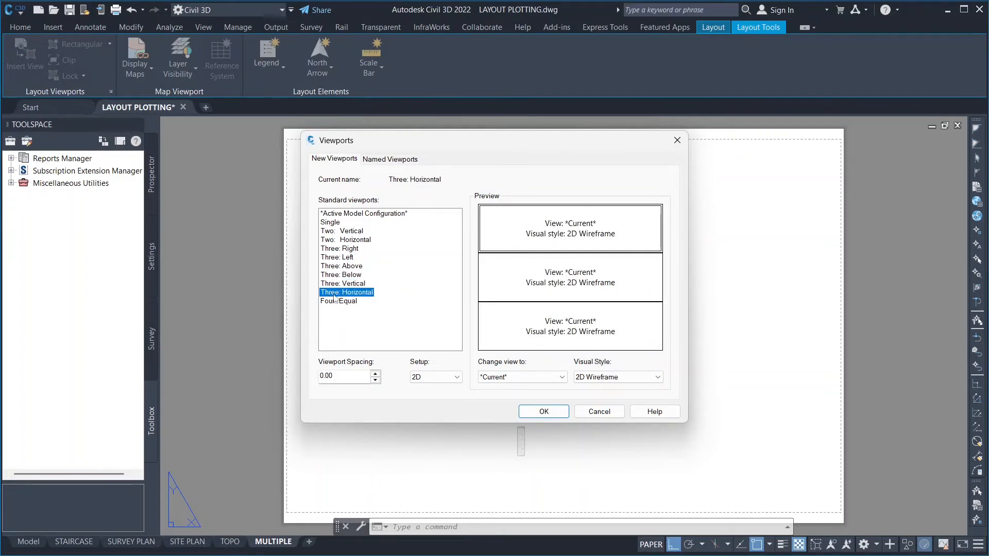
Create a Three: Left viewport arrangement spanning the whole MULTIPLE sheet from its upper-left to its lower-right corner
{"action": "left_click", "coordinate": [328, 257]}
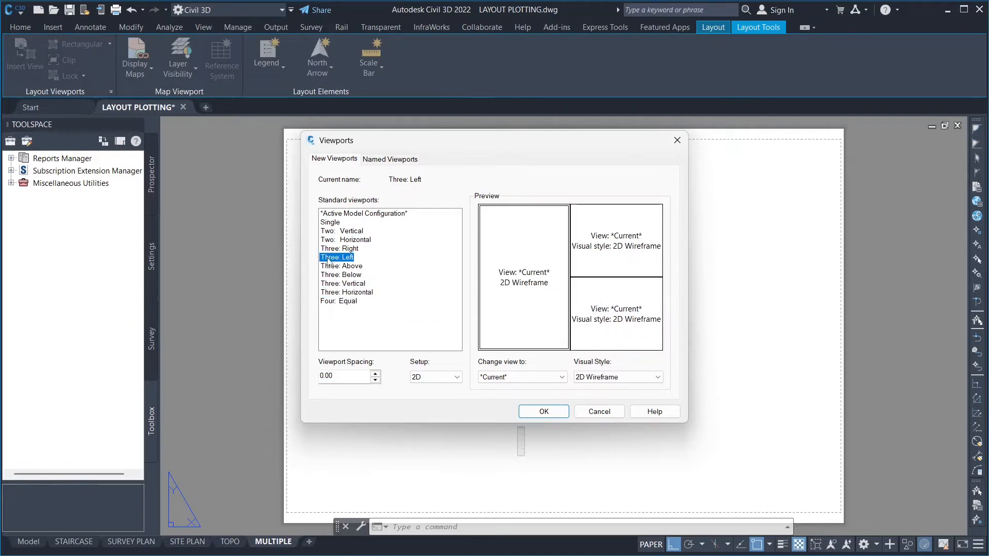
{"action": "left_click", "coordinate": [544, 412]}
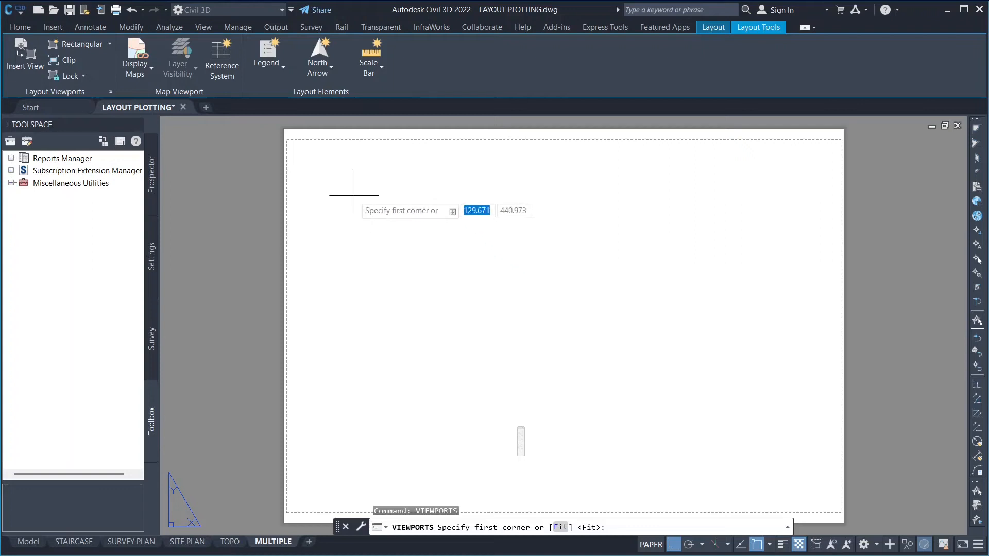
{"action": "left_click", "coordinate": [286, 131]}
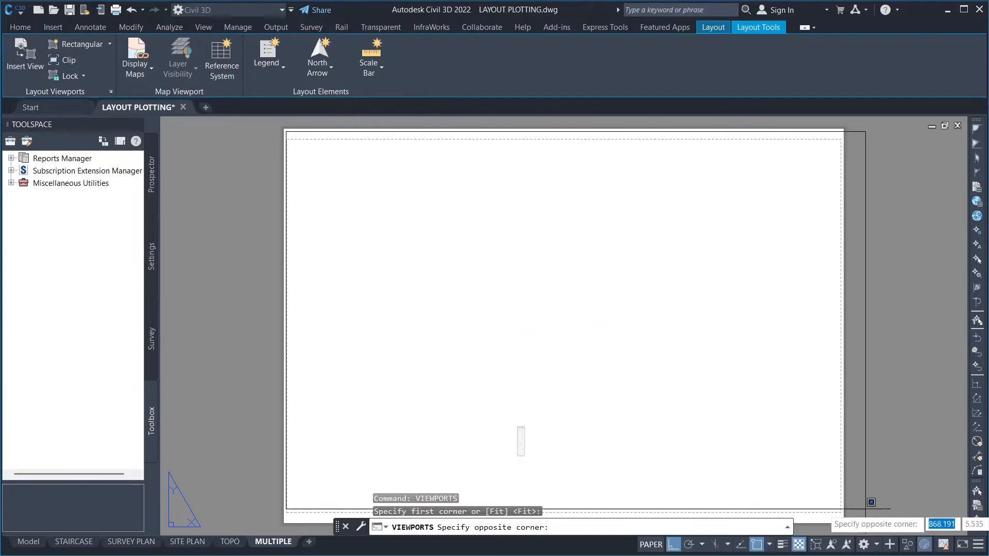
{"action": "left_click", "coordinate": [849, 513]}
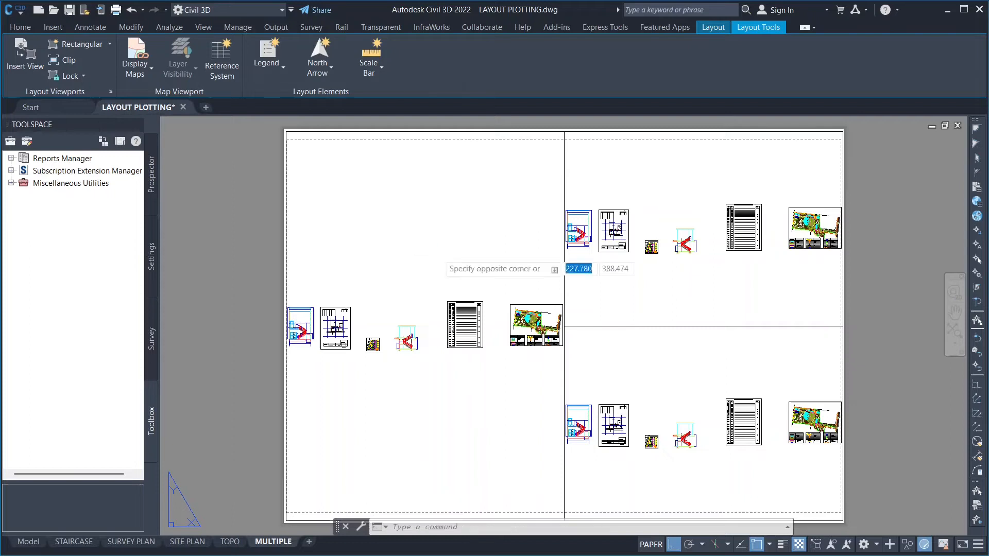
Frame the survey plan in the large left viewport and set that viewport's scale to 1:1000
{"action": "double_click", "coordinate": [412, 303]}
{"action": "scroll", "coordinate": [344, 344], "scroll_direction": "up", "scroll_amount": 6}
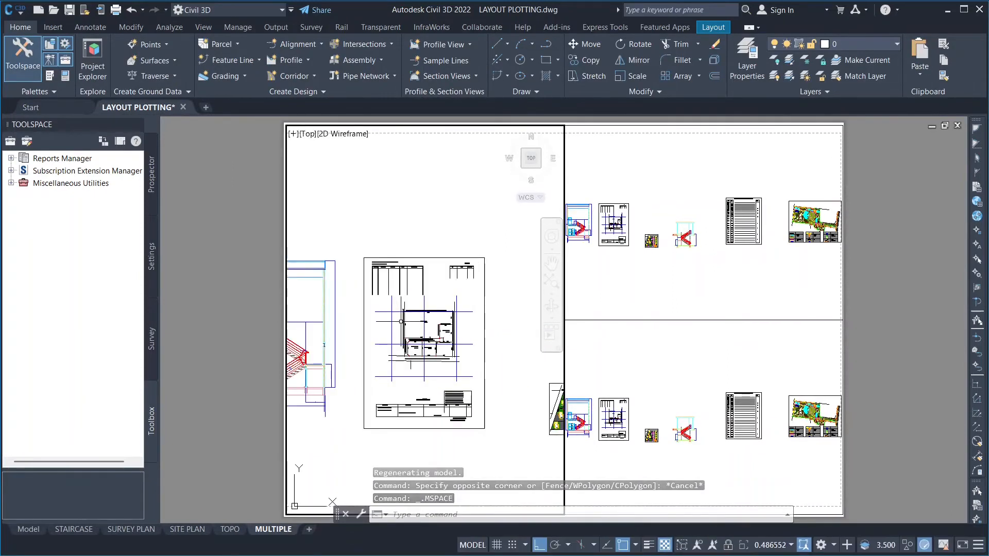
{"action": "scroll", "coordinate": [400, 317], "scroll_direction": "up", "scroll_amount": 2}
{"action": "scroll", "coordinate": [396, 294], "scroll_direction": "up", "scroll_amount": 2}
{"action": "scroll", "coordinate": [390, 379], "scroll_direction": "down", "scroll_amount": 3}
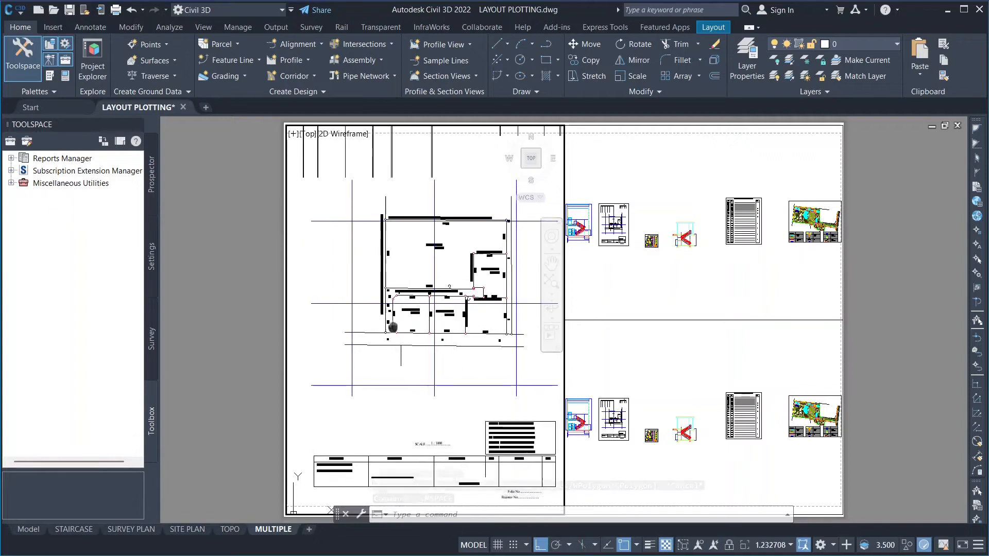
{"action": "left_click", "coordinate": [791, 546]}
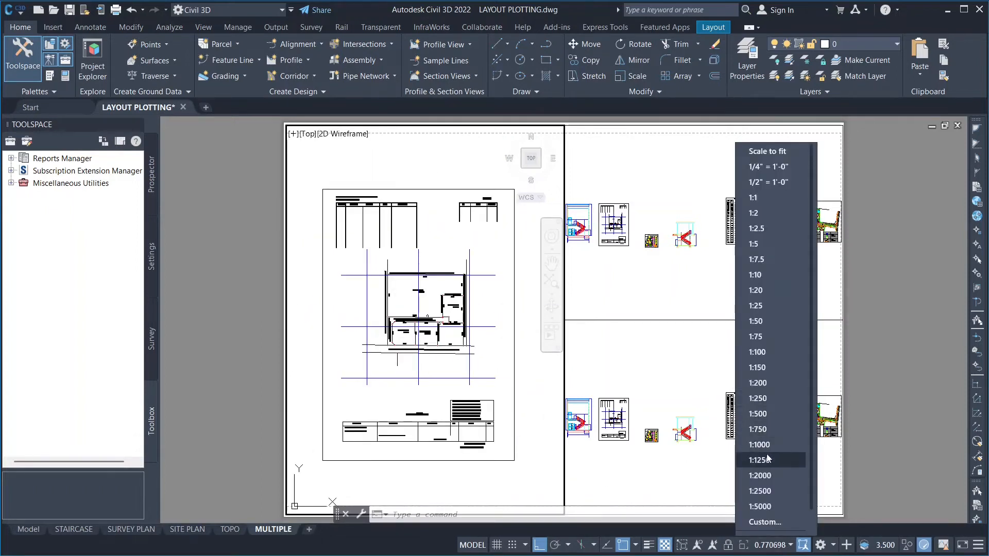
{"action": "left_click", "coordinate": [753, 445]}
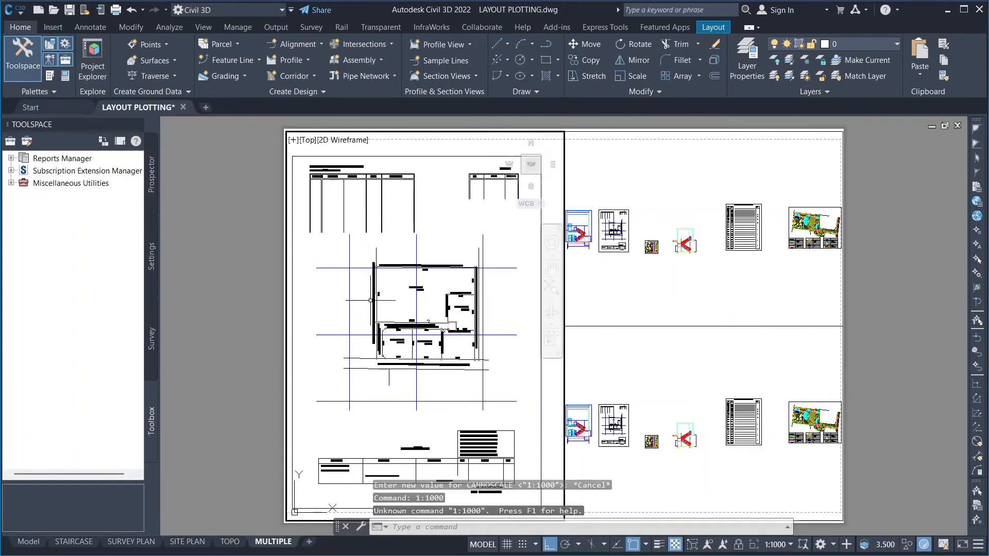
Activate the upper-right viewport, frame the site plan in it and set its scale to 1:1000
{"action": "double_click", "coordinate": [664, 283]}
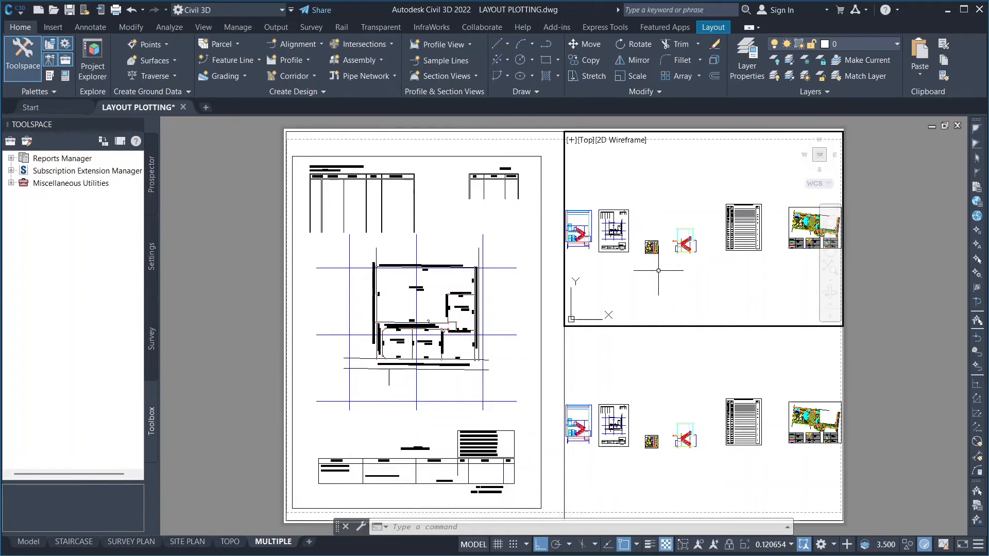
{"action": "scroll", "coordinate": [644, 265], "scroll_direction": "up", "scroll_amount": 4}
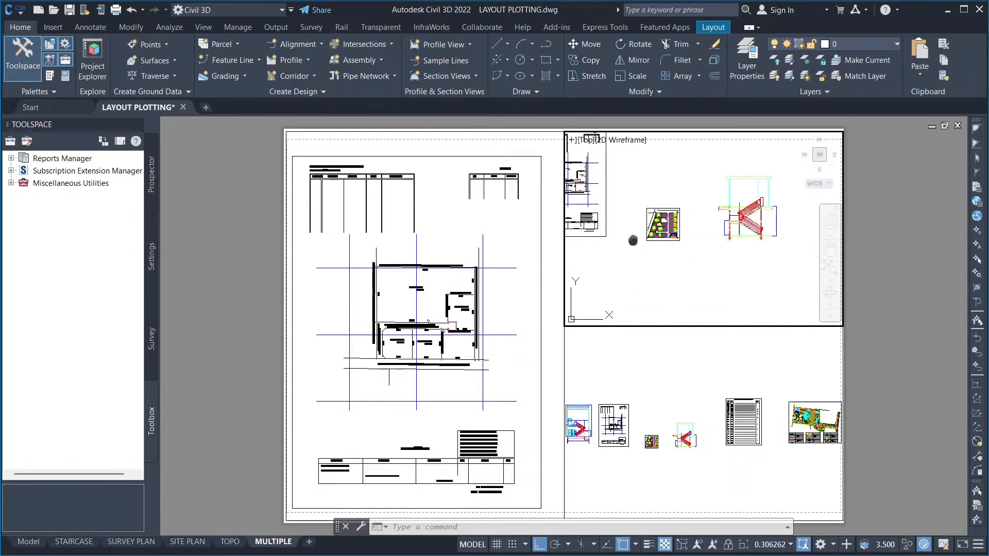
{"action": "scroll", "coordinate": [632, 241], "scroll_direction": "up", "scroll_amount": 4}
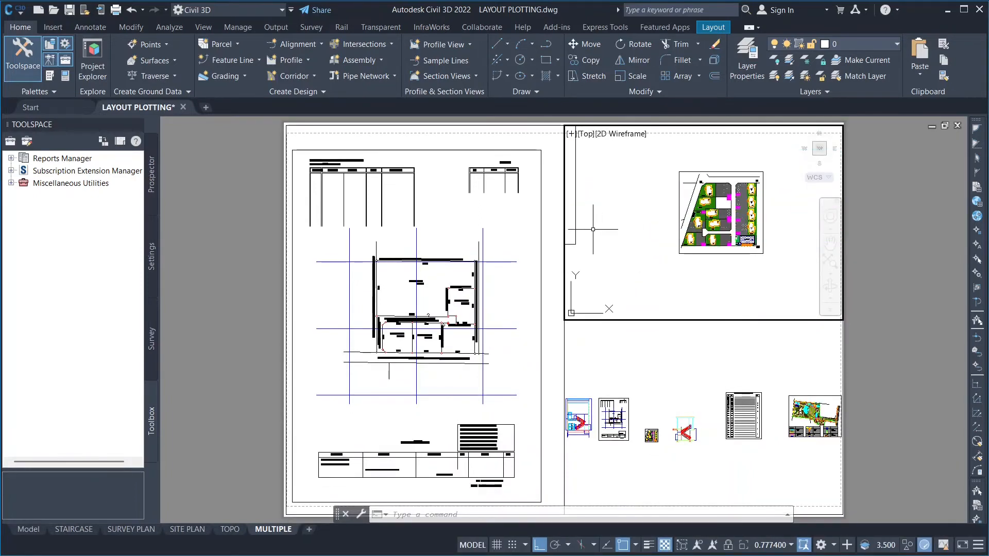
{"action": "scroll", "coordinate": [643, 213], "scroll_direction": "up", "scroll_amount": 2}
{"action": "middle_click_drag", "start_coordinate": [641, 210], "coordinate": [629, 241]}
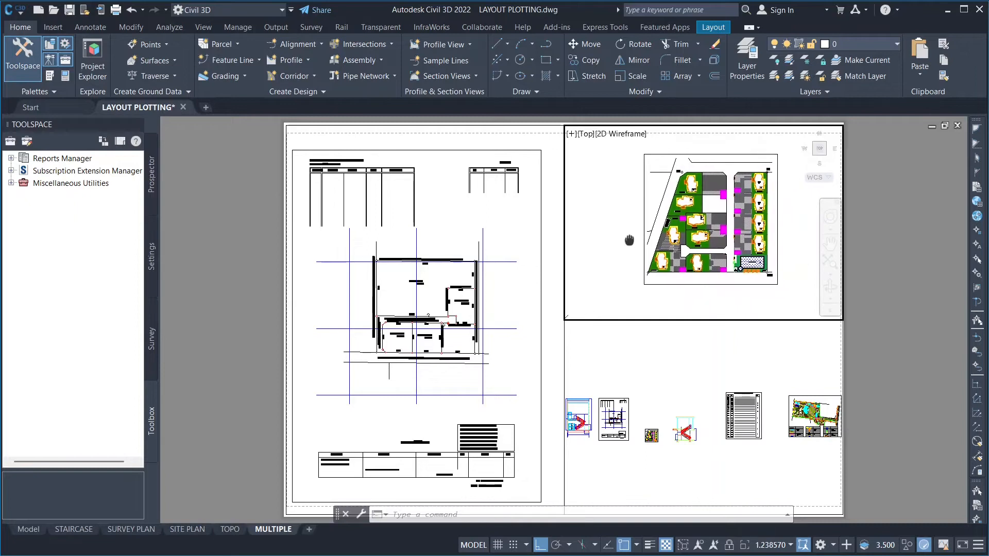
{"action": "left_click", "coordinate": [791, 545]}
{"action": "scroll", "coordinate": [777, 477], "scroll_direction": "down", "scroll_amount": 1}
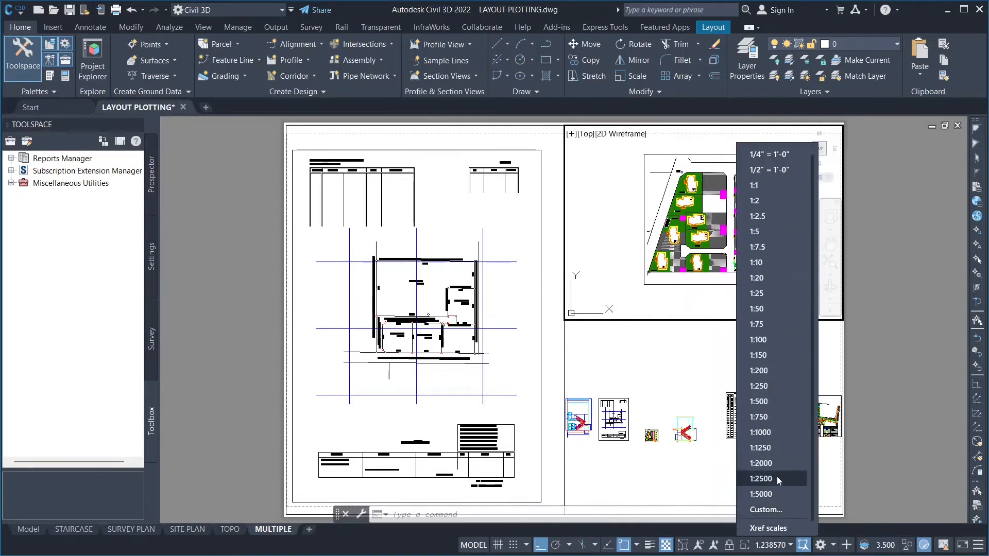
{"action": "left_click", "coordinate": [758, 433]}
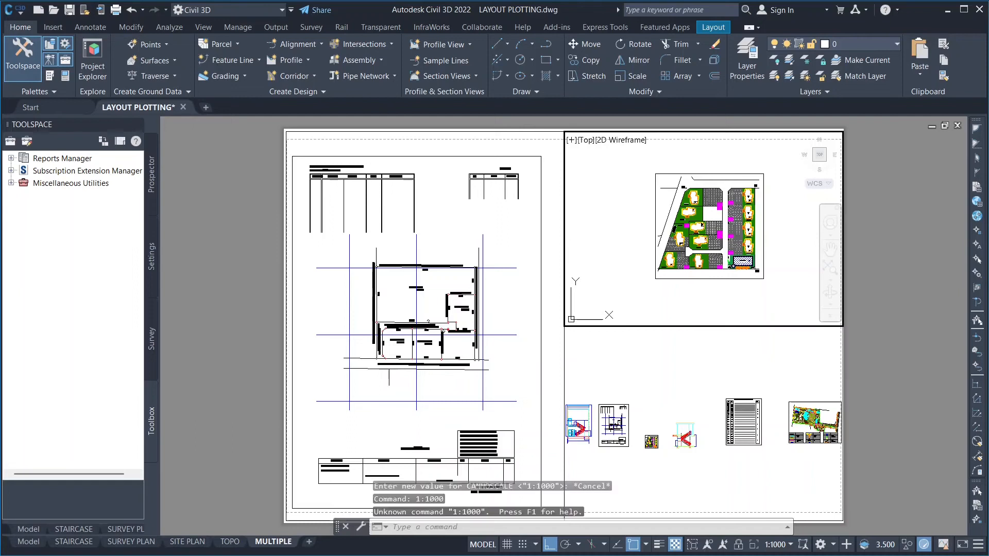
Set the scale of the site plan viewport to 1:750
{"action": "right_click", "coordinate": [726, 292]}
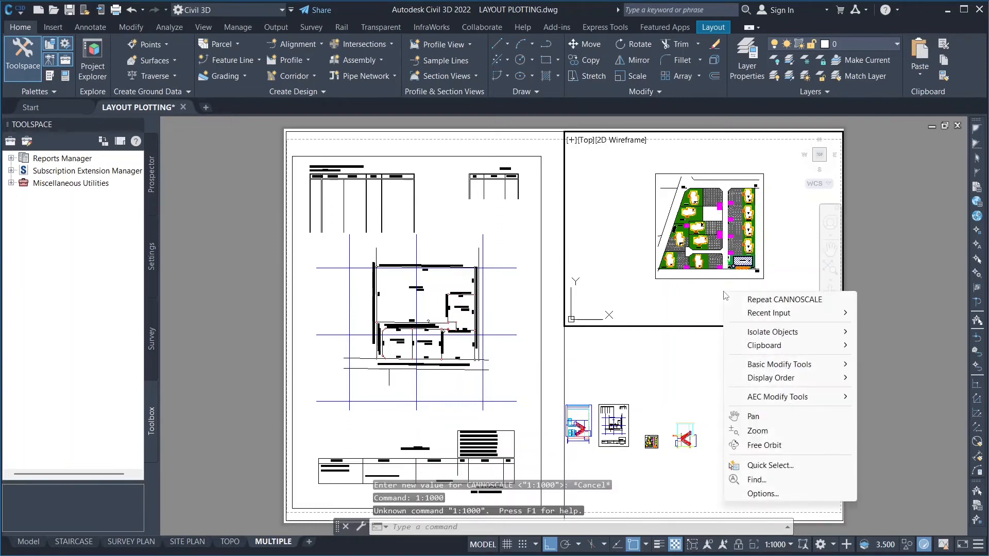
{"action": "left_click", "coordinate": [773, 546]}
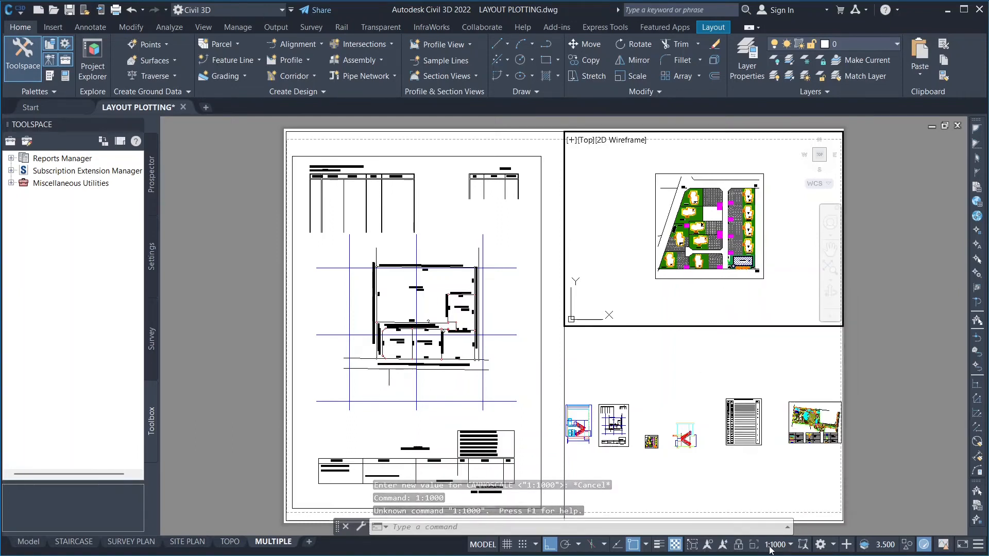
{"action": "left_click", "coordinate": [790, 546]}
{"action": "left_click", "coordinate": [791, 546]}
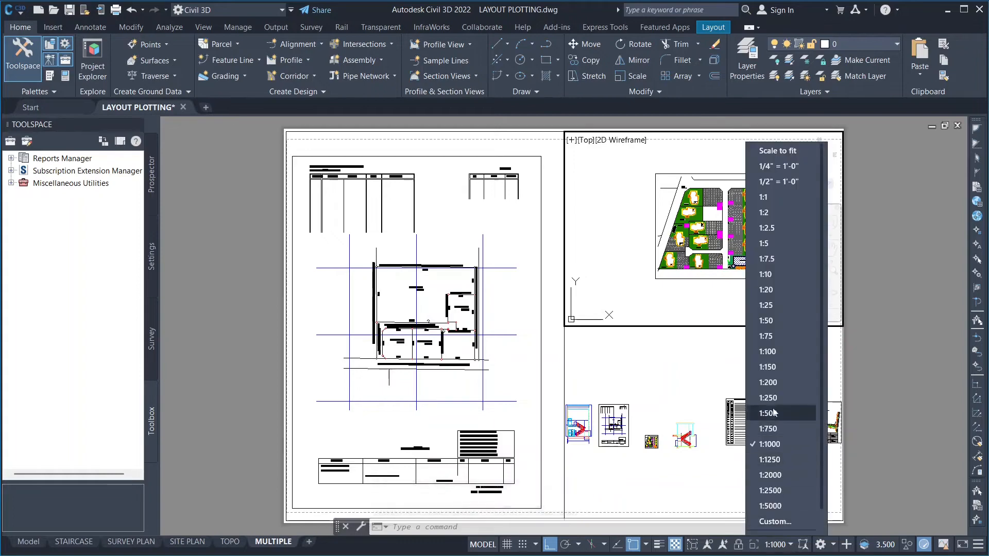
{"action": "left_click", "coordinate": [771, 429]}
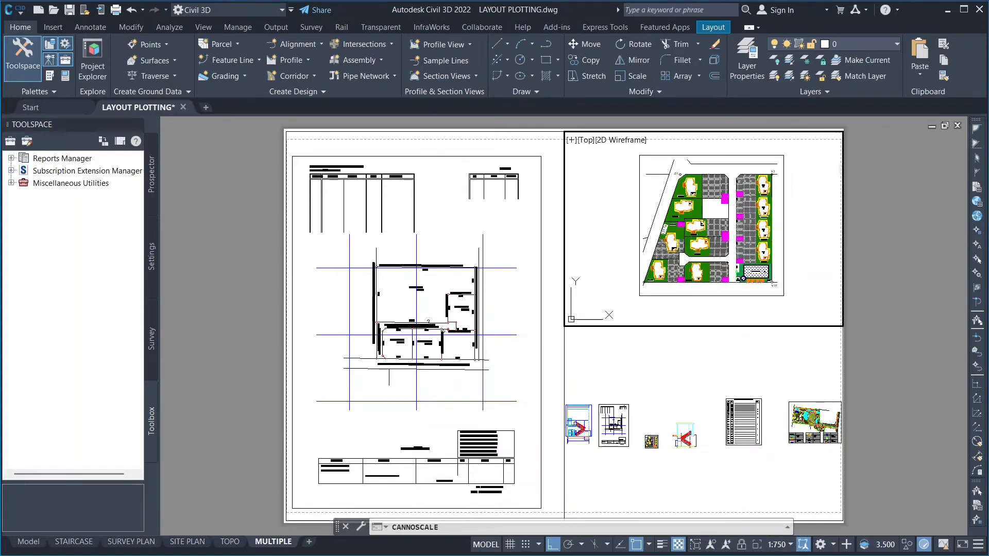
Change the upper-right viewport's scale to 1:500 to enlarge the site plan
{"action": "right_click", "coordinate": [676, 220]}
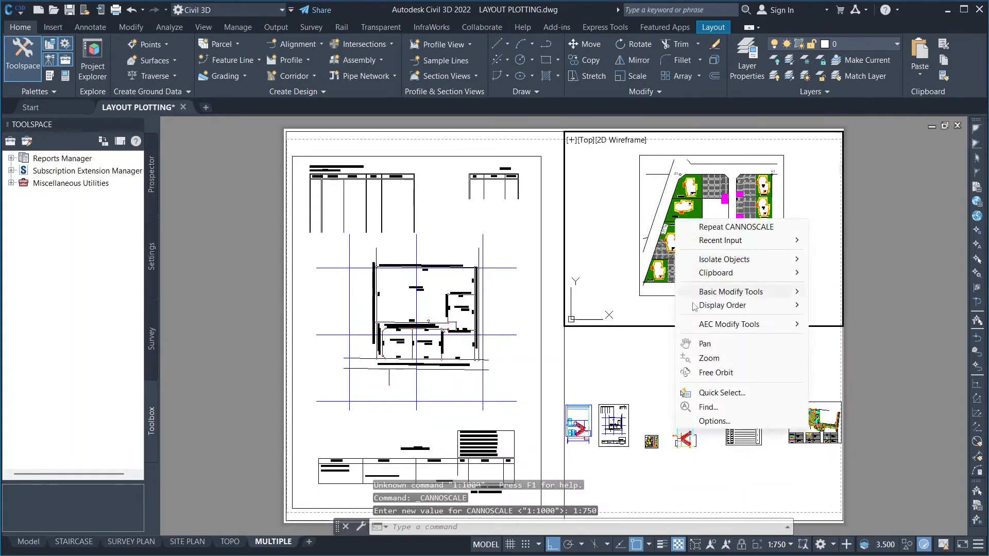
{"action": "left_click", "coordinate": [784, 546]}
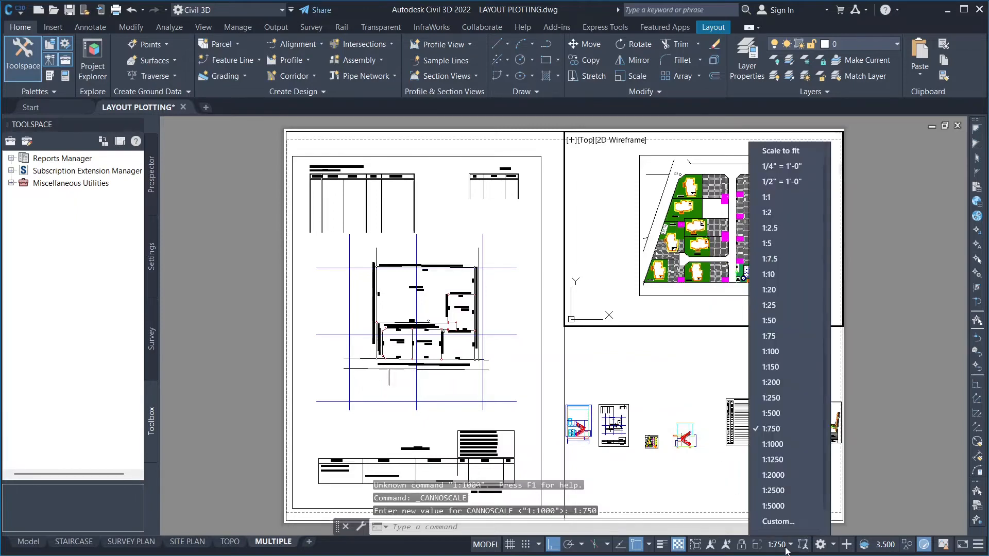
{"action": "left_click", "coordinate": [768, 401]}
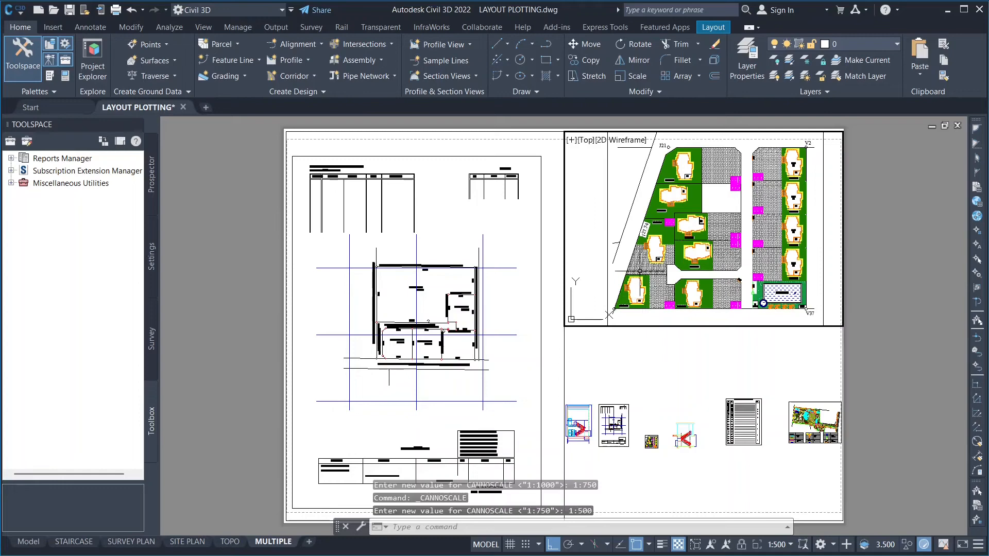
Set the upper-right site plan viewport back to a scale of 1:750
{"action": "left_click", "coordinate": [791, 546]}
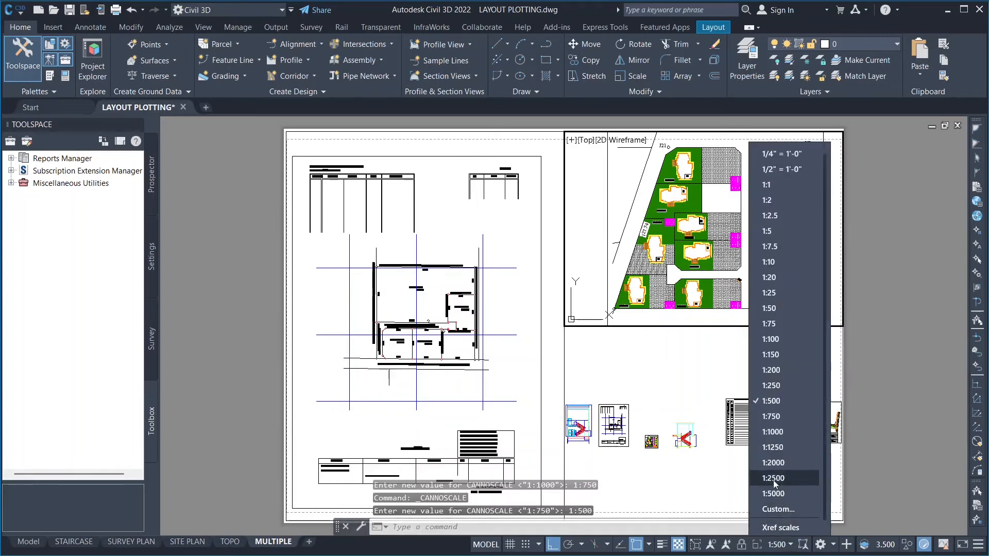
{"action": "left_click", "coordinate": [771, 416]}
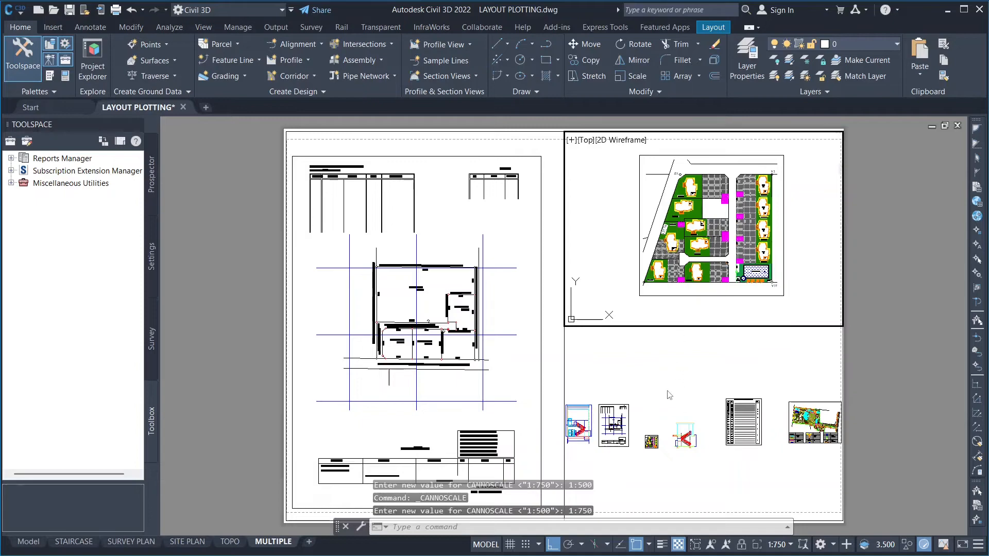
Activate the lower-right viewport and frame the topographic plan with its legend tables in it
{"action": "left_click", "coordinate": [664, 407]}
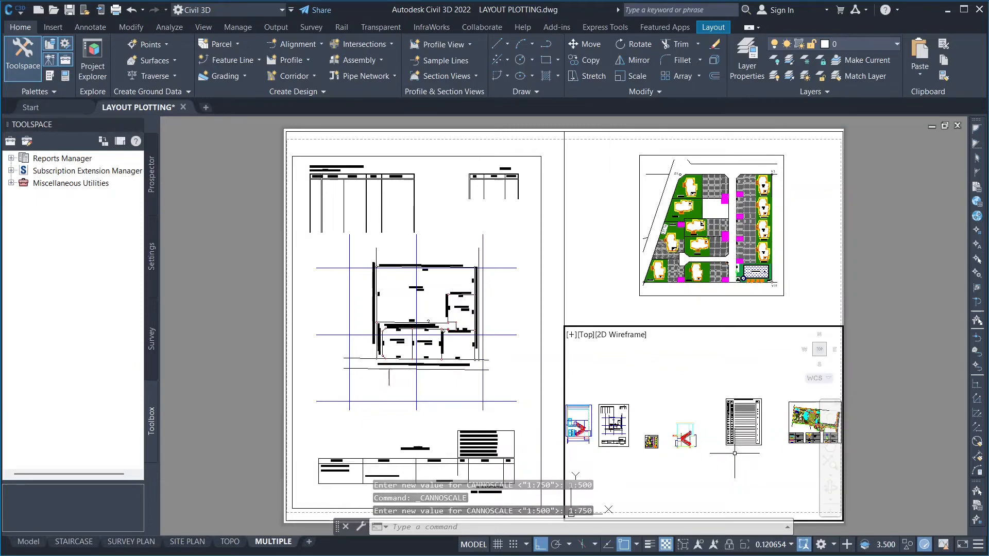
{"action": "scroll", "coordinate": [743, 460], "scroll_direction": "up", "scroll_amount": 2}
{"action": "middle_click_drag", "start_coordinate": [712, 458], "coordinate": [572, 437]}
{"action": "scroll", "coordinate": [666, 360], "scroll_direction": "up", "scroll_amount": 2}
{"action": "mouse_move", "coordinate": [653, 388]}
{"action": "middle_mouse_down"}
{"action": "mouse_move", "coordinate": [620, 435]}
{"action": "mouse_move", "coordinate": [627, 402]}
{"action": "mouse_move", "coordinate": [604, 414]}
{"action": "mouse_move", "coordinate": [599, 380]}
{"action": "middle_mouse_up"}
{"action": "scroll", "coordinate": [646, 407], "scroll_direction": "up", "scroll_amount": 2}
{"action": "scroll", "coordinate": [608, 412], "scroll_direction": "down", "scroll_amount": 1}
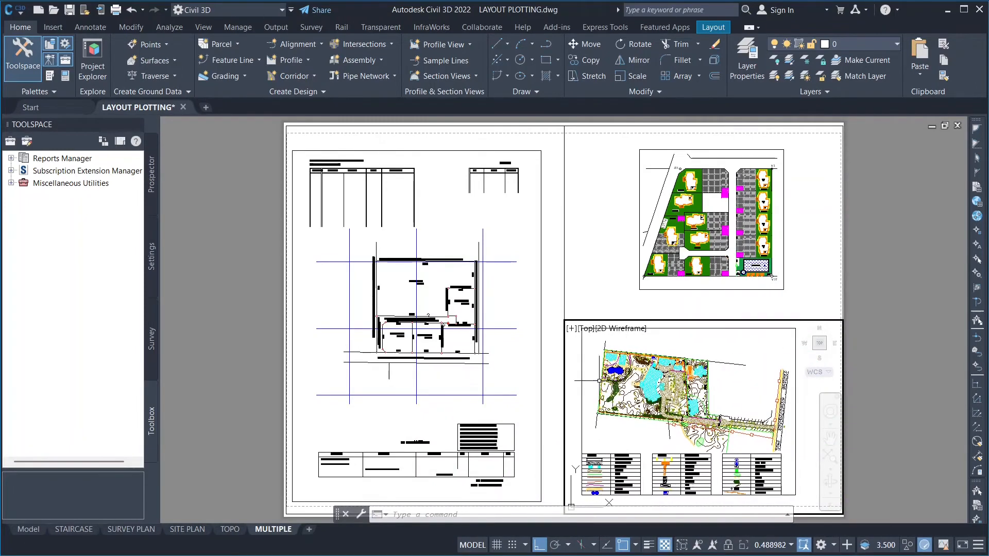
Set the topographic plan viewport's scale to 1:2500 and recentre the drawing within it
{"action": "left_click", "coordinate": [791, 545]}
{"action": "scroll", "coordinate": [788, 535], "scroll_direction": "down", "scroll_amount": 1}
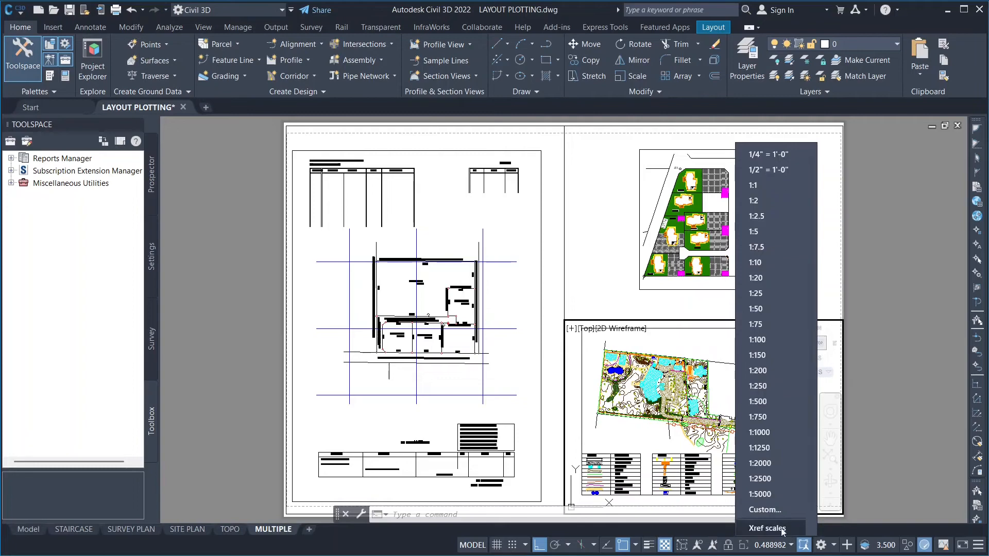
{"action": "left_click", "coordinate": [757, 480]}
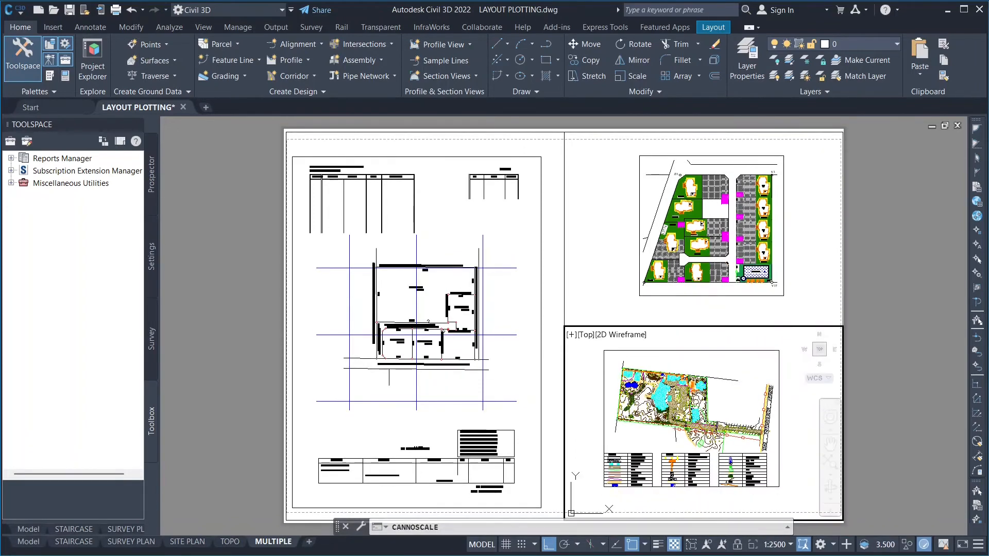
{"action": "middle_click_drag", "start_coordinate": [665, 444], "coordinate": [670, 446]}
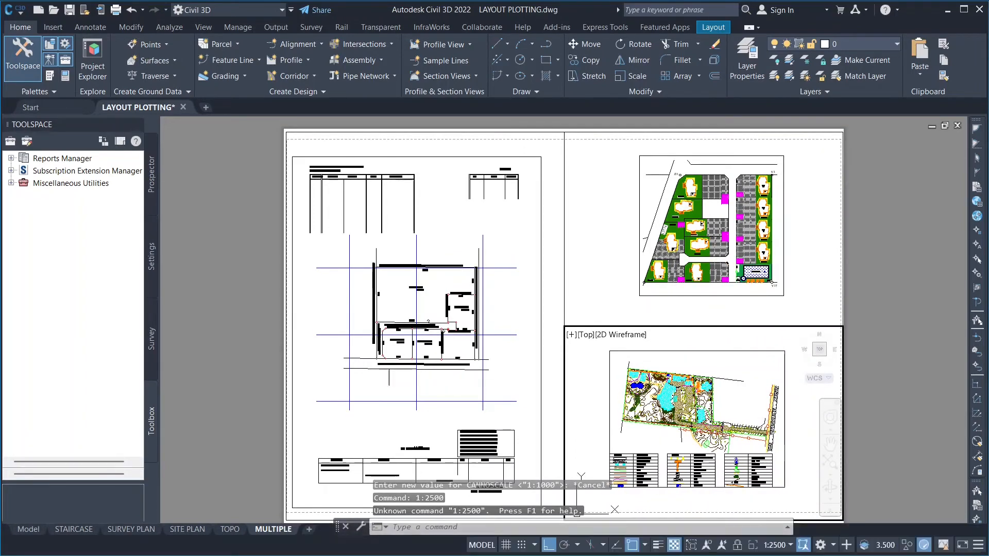
Change the lower-right viewport's scale to 1:2000 to enlarge the topographic plan
{"action": "left_click", "coordinate": [792, 545]}
{"action": "scroll", "coordinate": [780, 515], "scroll_direction": "down", "scroll_amount": 2}
{"action": "left_click", "coordinate": [766, 469]}
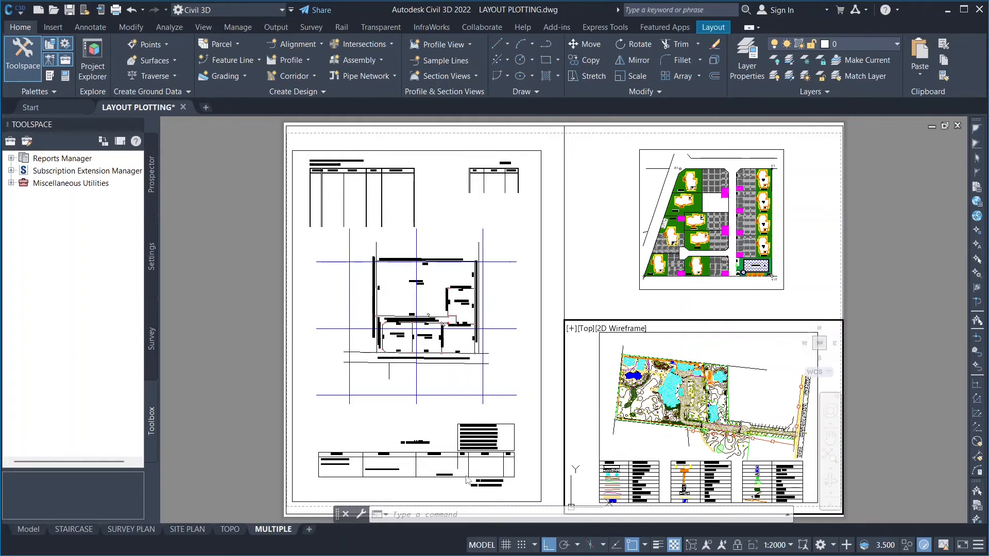
Leave the active viewport and return the MULTIPLE layout to paper space
{"action": "left_click", "coordinate": [465, 516]}
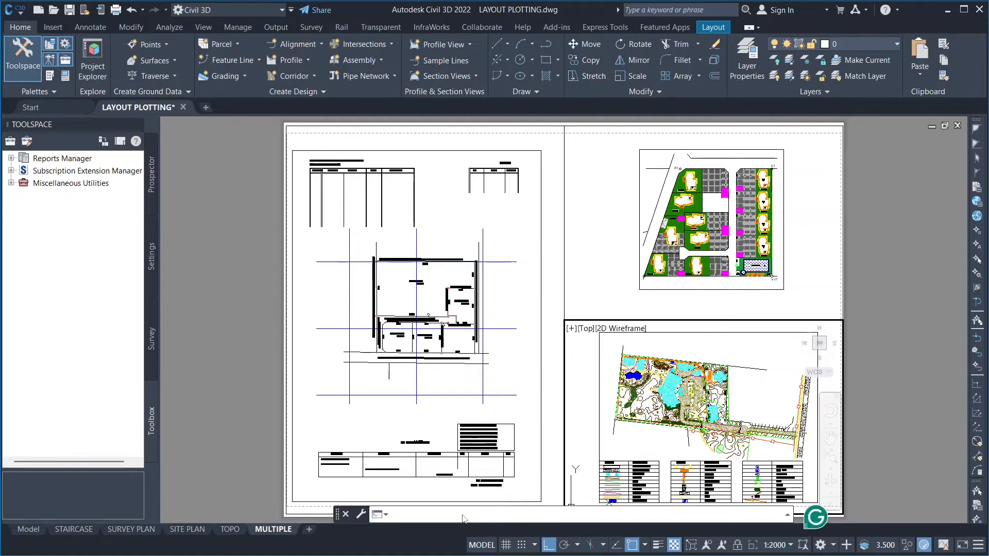
{"action": "type", "text": "PS"}
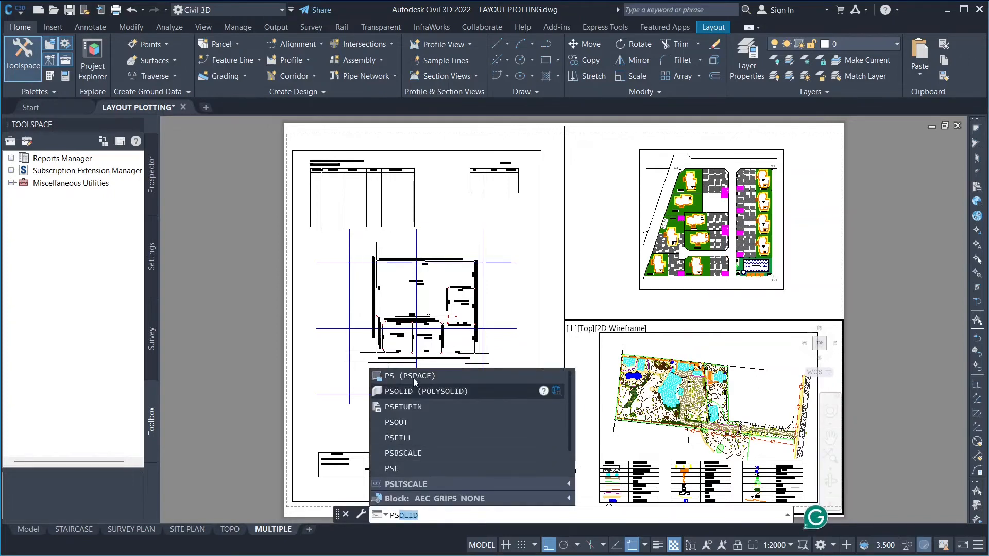
{"action": "key", "text": "Return"}
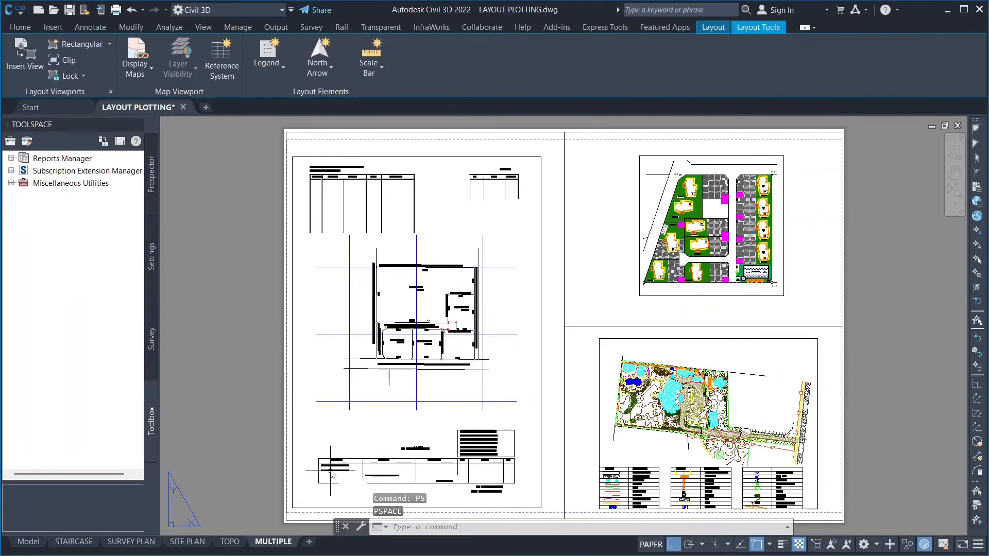
Lock the display of all three viewports on the MULTIPLE layout by setting their Display locked property to Yes
{"action": "type", "text": "MO"}
{"action": "key", "text": "Return"}
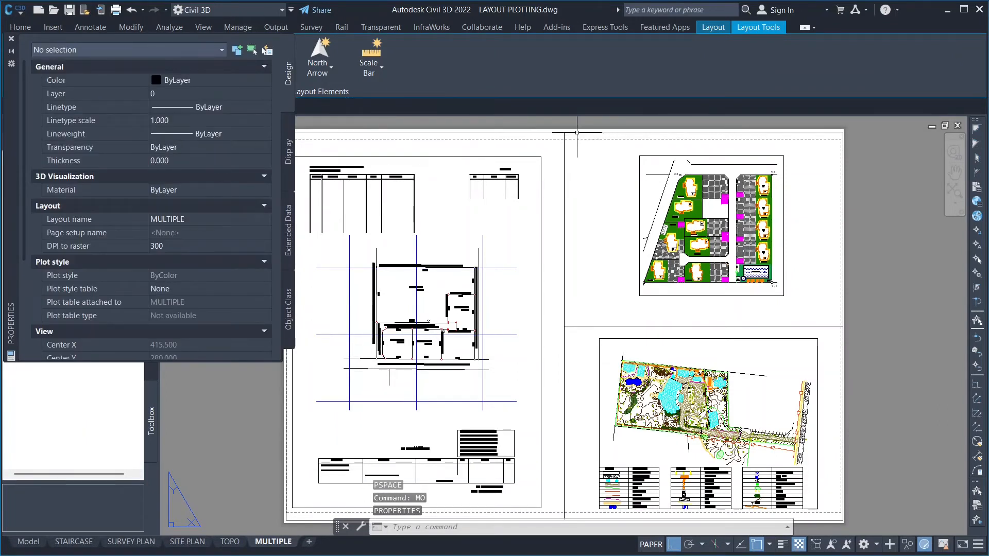
{"action": "left_click", "coordinate": [550, 133]}
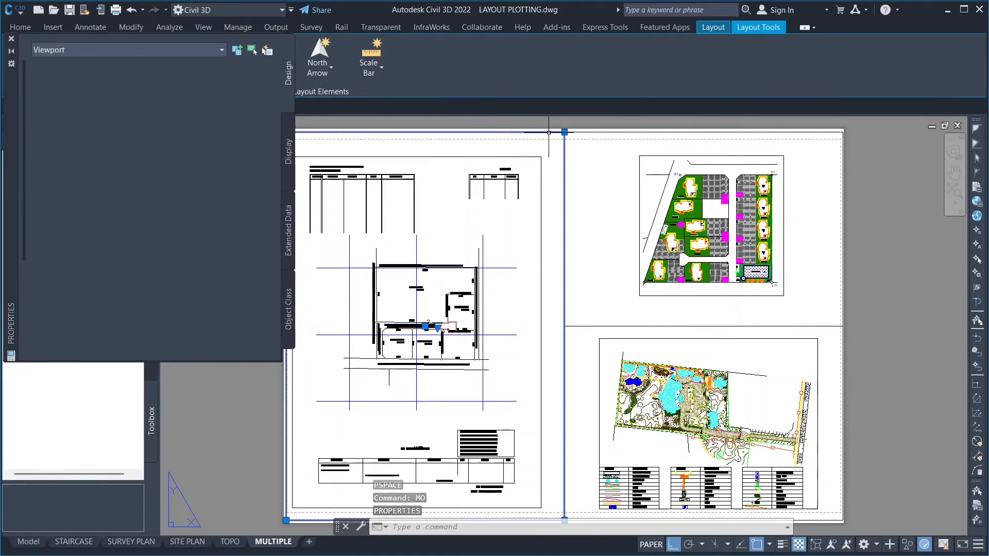
{"action": "left_click", "coordinate": [606, 133]}
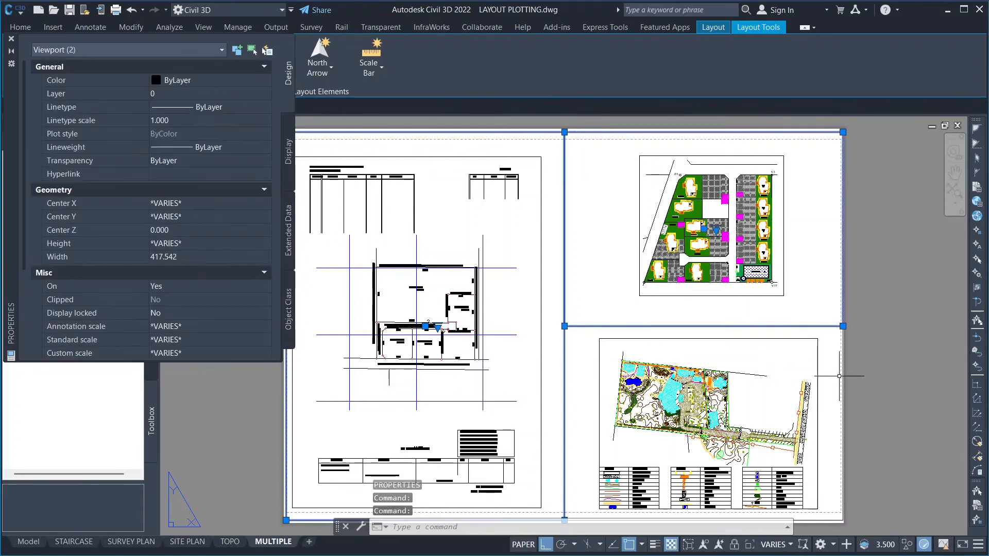
{"action": "left_click", "coordinate": [843, 357]}
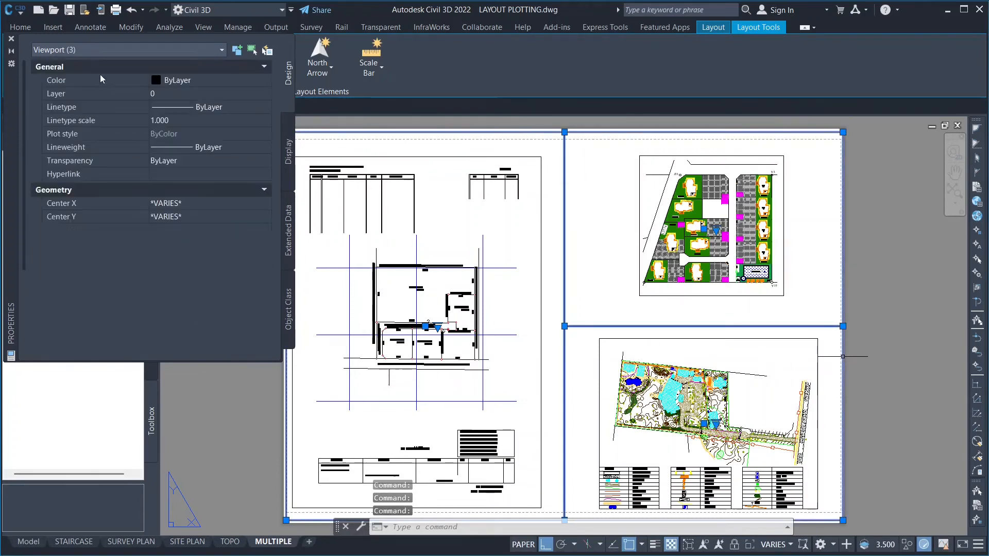
{"action": "left_click", "coordinate": [157, 314]}
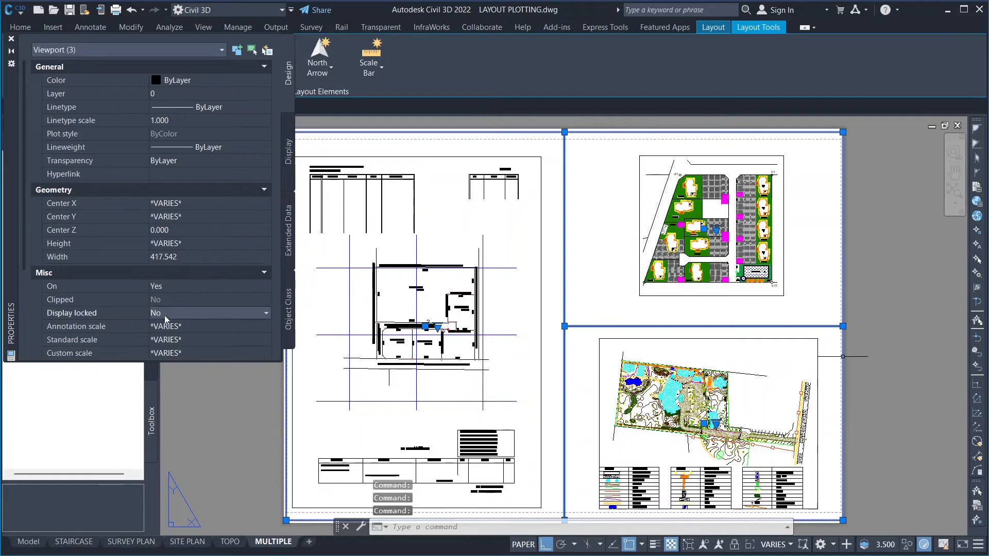
{"action": "left_click", "coordinate": [186, 314]}
{"action": "left_click", "coordinate": [186, 324]}
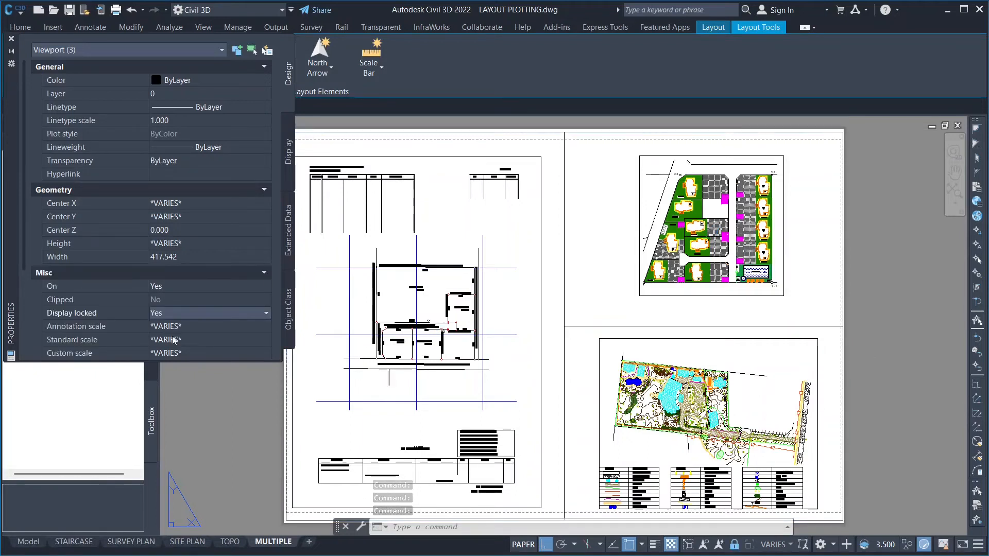
{"action": "left_click", "coordinate": [10, 38]}
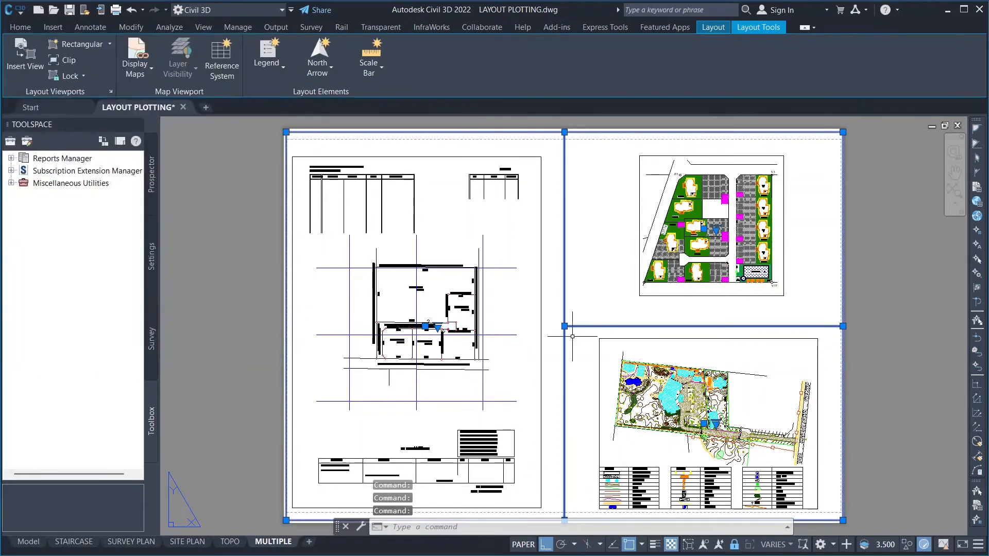
{"action": "scroll", "coordinate": [590, 298], "scroll_direction": "down", "scroll_amount": 2}
{"action": "key", "text": "Escape"}
{"action": "key", "text": "Escape"}
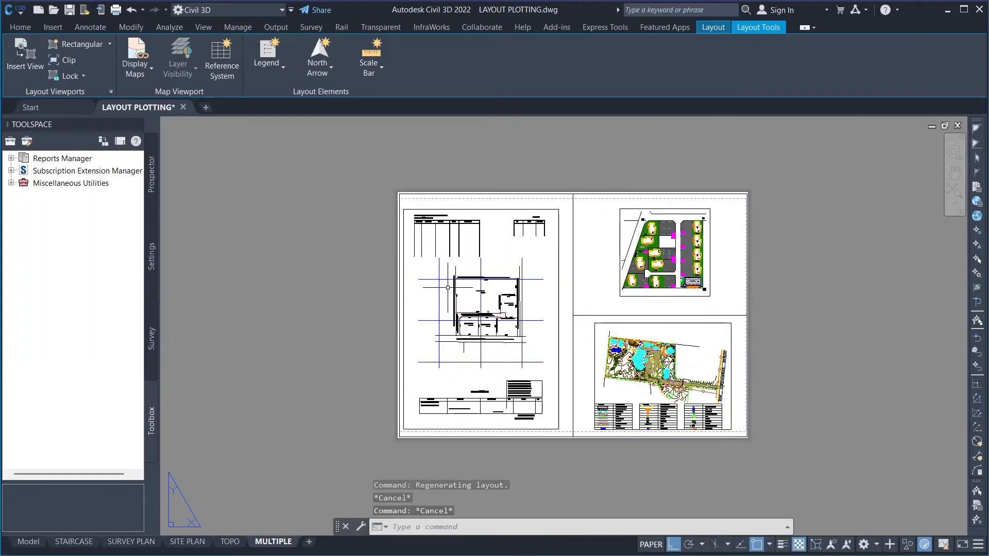
{"action": "scroll", "coordinate": [356, 269], "scroll_direction": "down", "scroll_amount": 2}
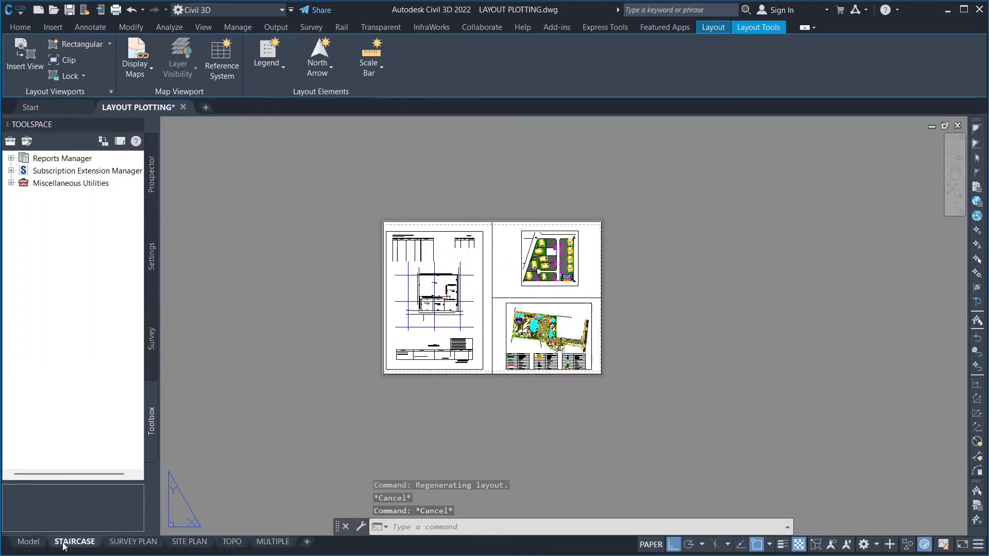
Review the STAIRCASE, SURVEY PLAN, SITE PLAN, TOPO and MULTIPLE layouts one after another, finishing in model space
{"action": "left_click", "coordinate": [74, 541]}
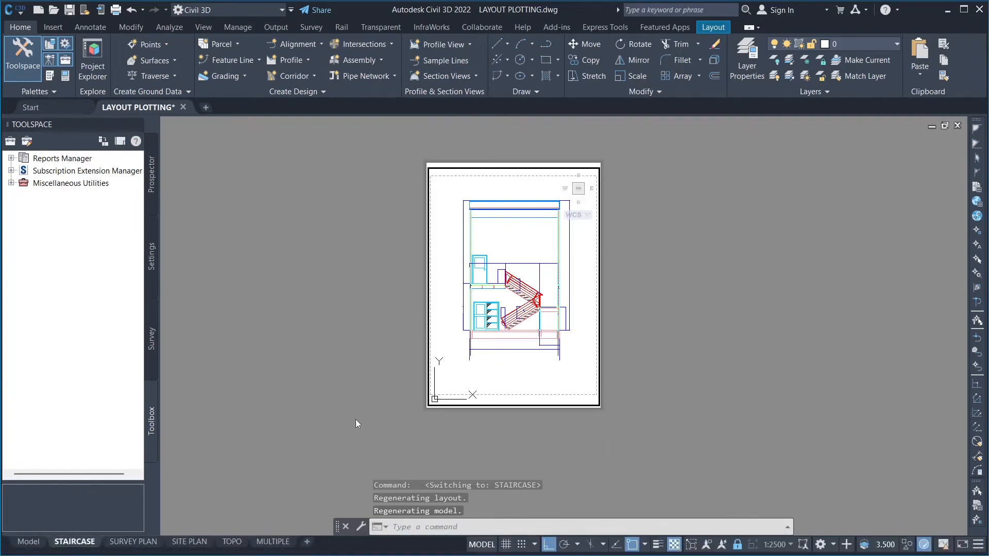
{"action": "left_click", "coordinate": [126, 542]}
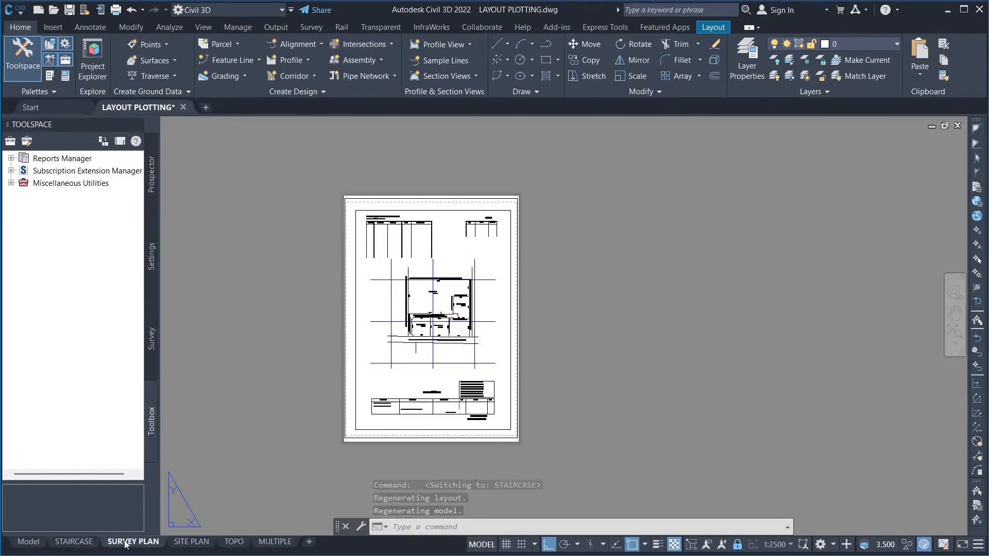
{"action": "left_click", "coordinate": [190, 542]}
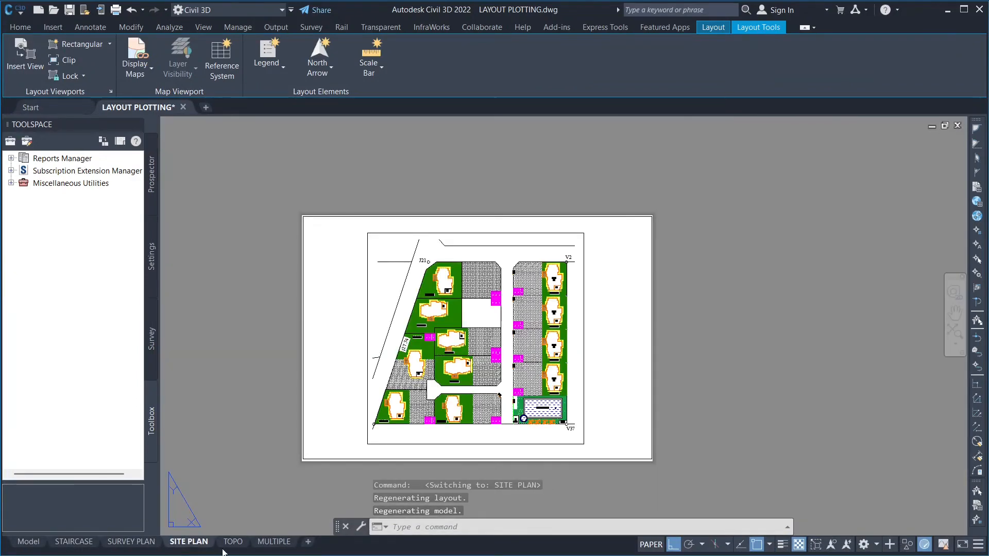
{"action": "left_click", "coordinate": [232, 544]}
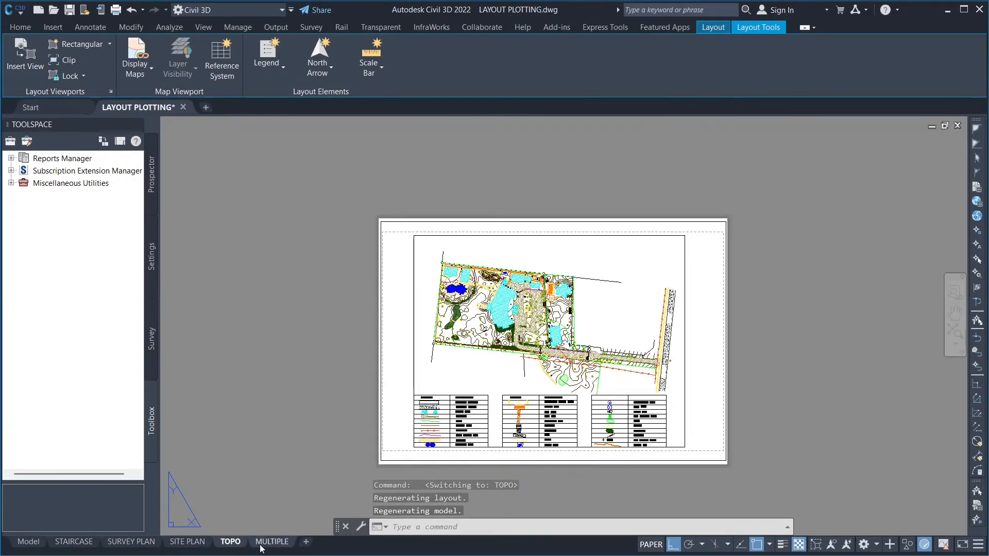
{"action": "left_click", "coordinate": [272, 542]}
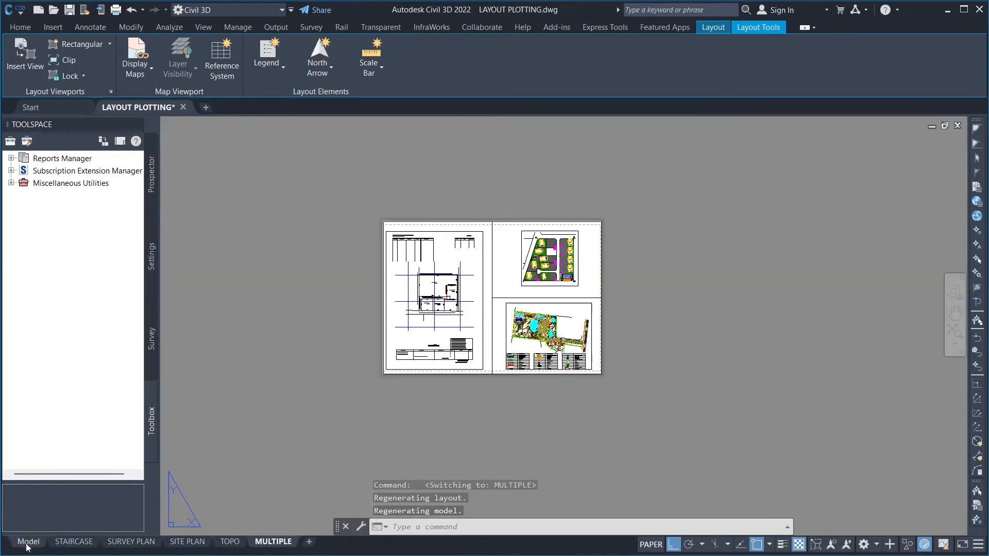
{"action": "left_click", "coordinate": [26, 544]}
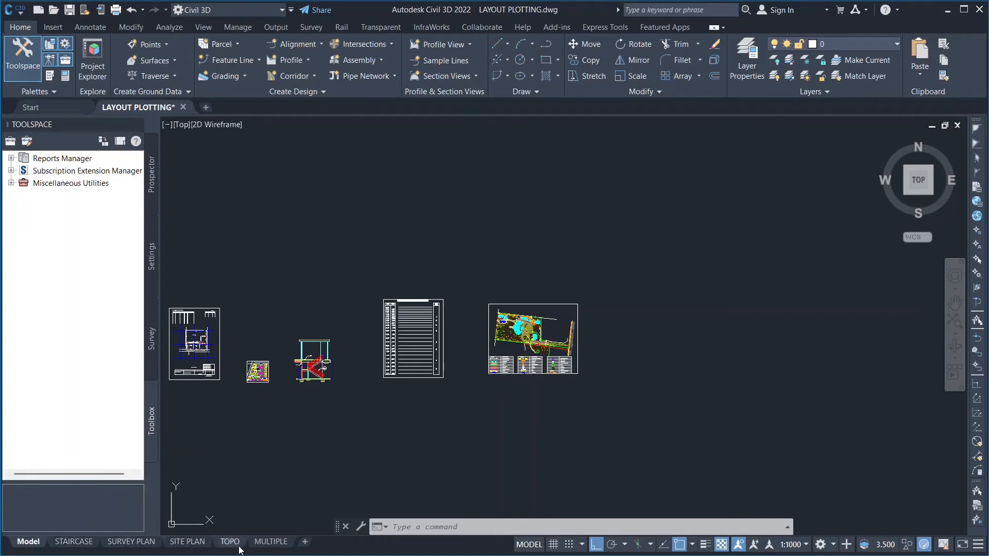
Start a batch plot of the drawing's sheets and set the PDF publish options to produce a multi-sheet file
{"action": "mouse_move", "coordinate": [260, 543]}
{"action": "left_click", "coordinate": [17, 11]}
{"action": "mouse_move", "coordinate": [23, 260]}
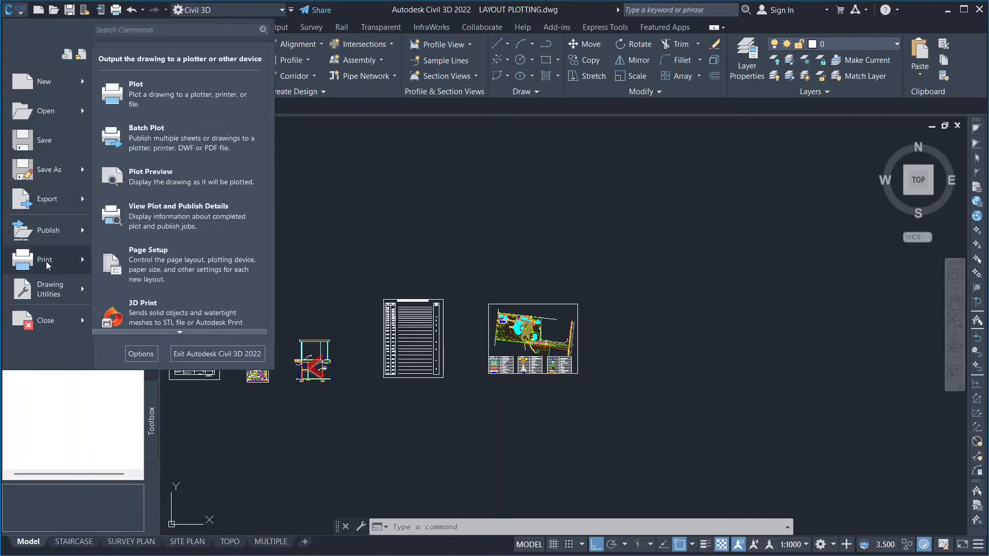
{"action": "left_click", "coordinate": [172, 144]}
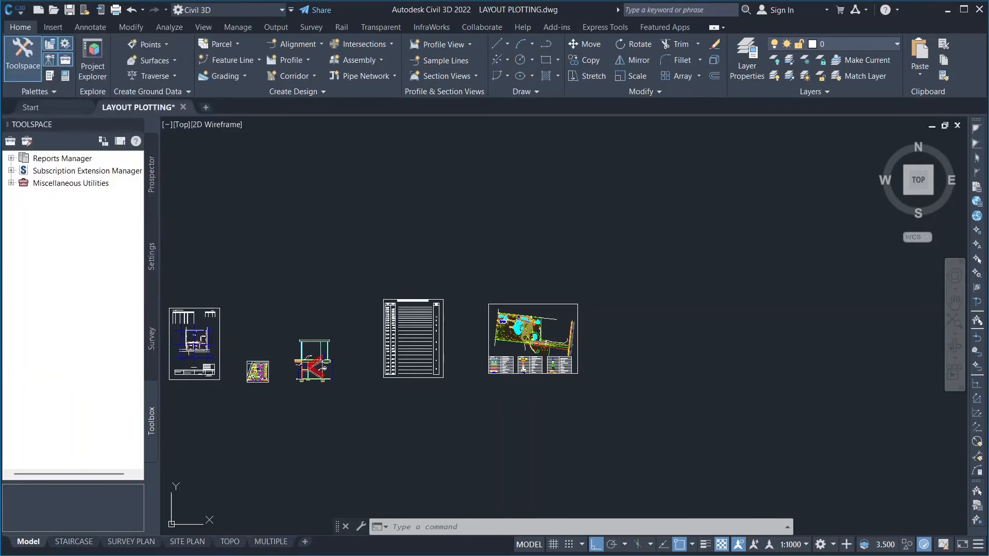
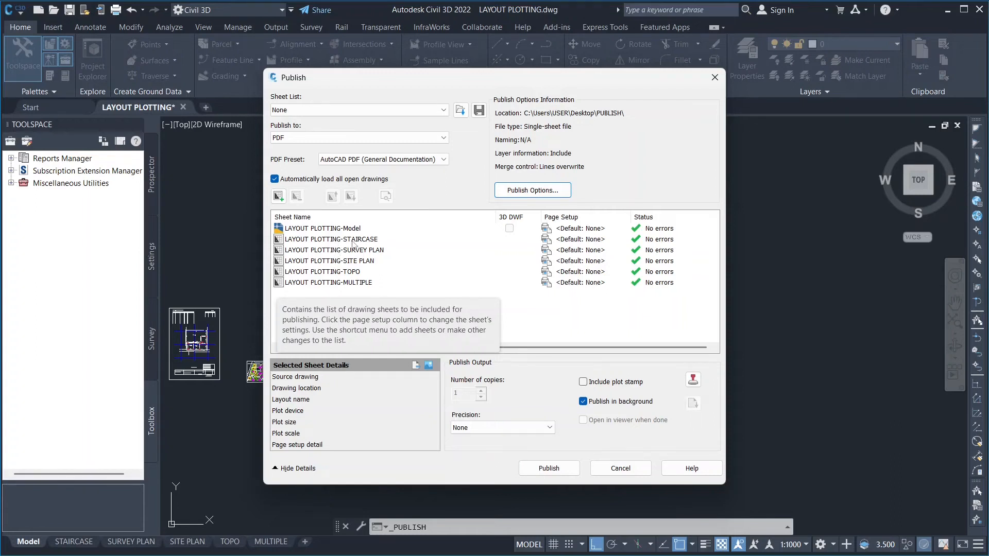
{"action": "left_click", "coordinate": [528, 190]}
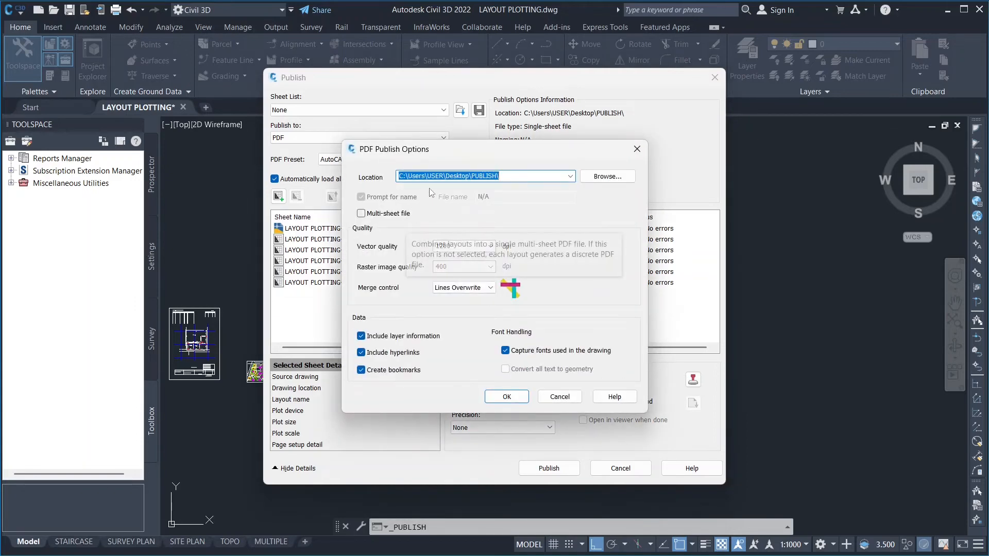
{"action": "left_click", "coordinate": [361, 213]}
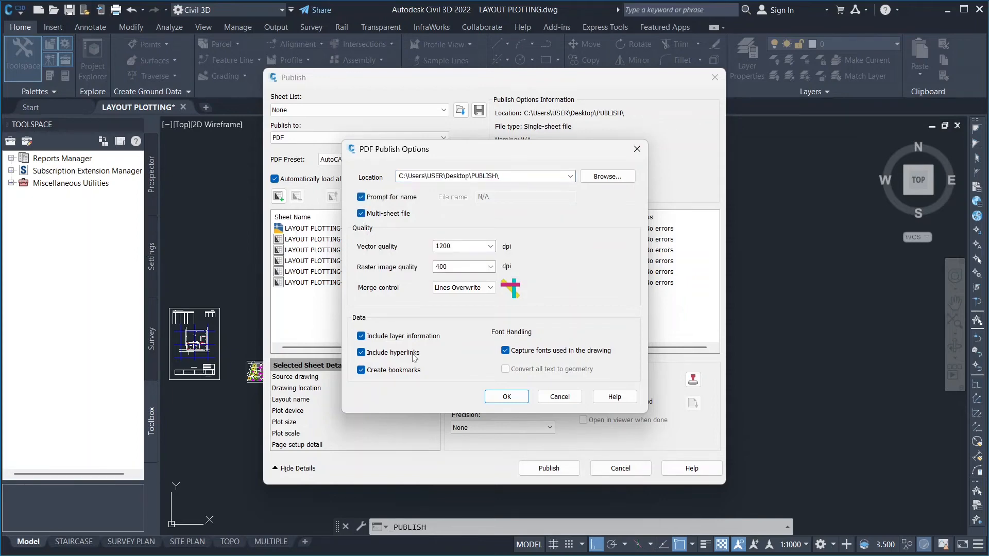
Set the PDF output location to TUTORIAL FOLDER on the Desktop and accept the publish options
{"action": "left_click", "coordinate": [593, 178]}
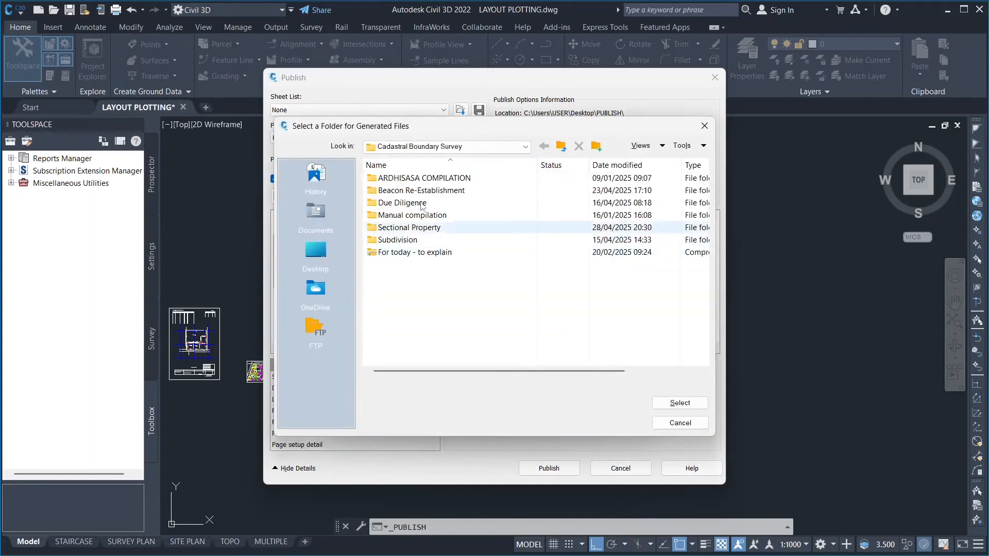
{"action": "left_click", "coordinate": [446, 146]}
{"action": "scroll", "coordinate": [403, 202], "scroll_direction": "up", "scroll_amount": 3}
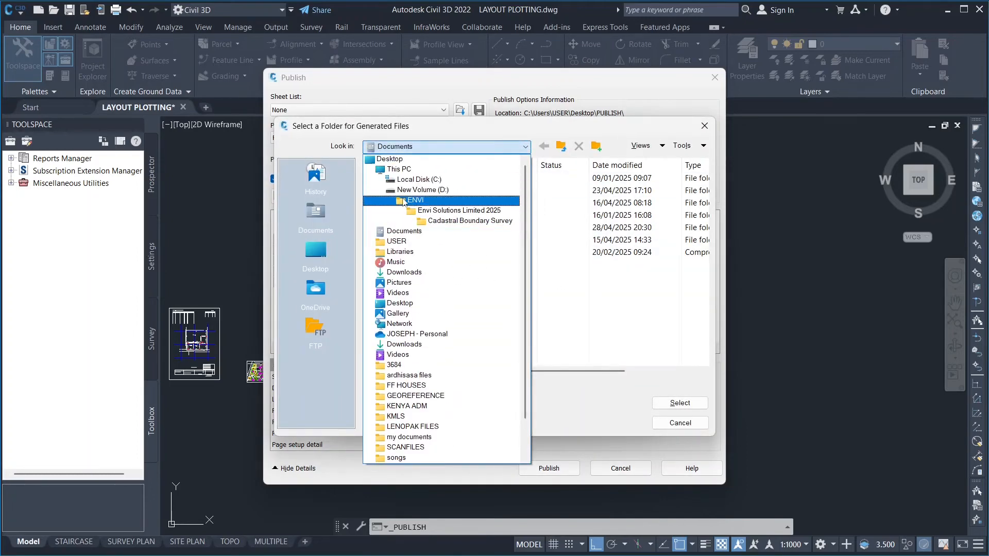
{"action": "left_click", "coordinate": [391, 158]}
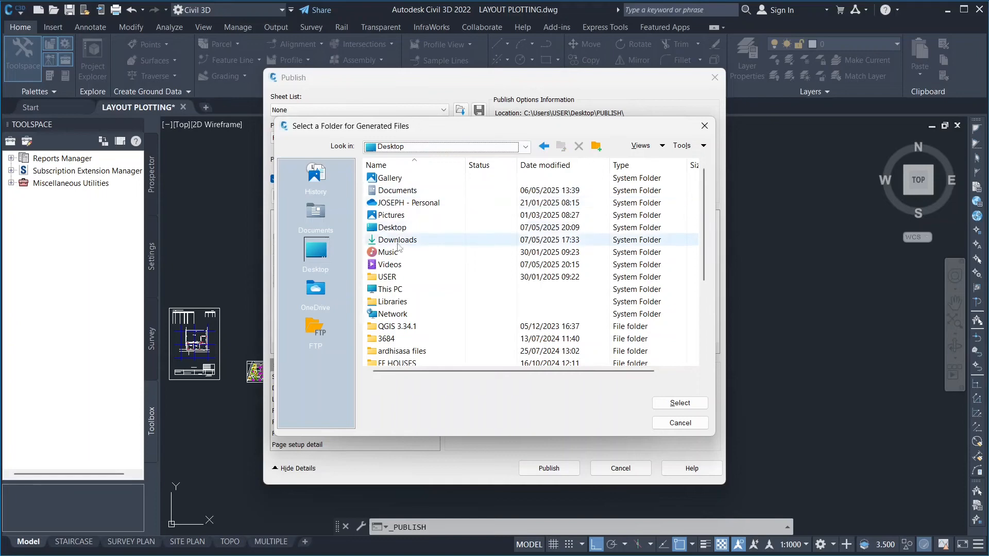
{"action": "scroll", "coordinate": [391, 304], "scroll_direction": "down", "scroll_amount": 4}
{"action": "double_click", "coordinate": [391, 340]}
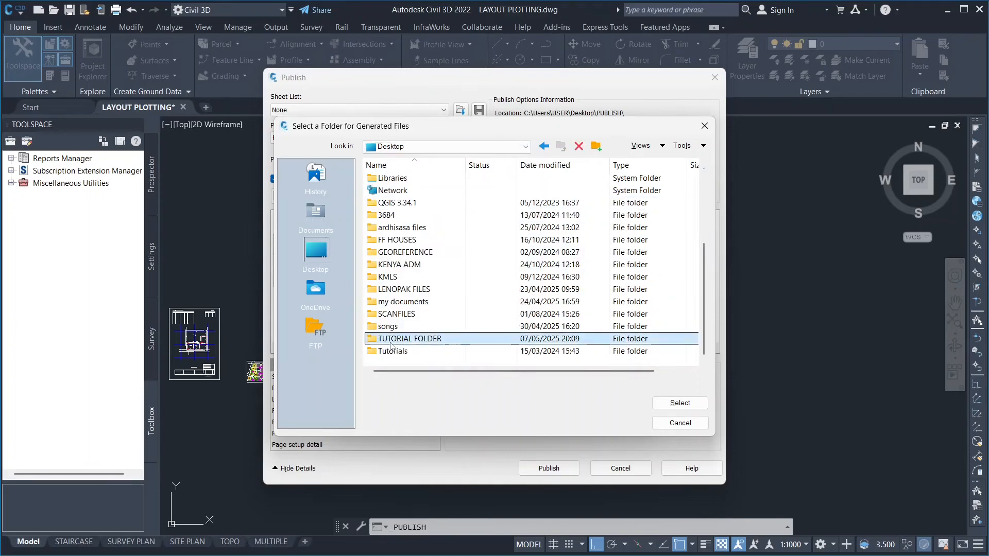
{"action": "left_click", "coordinate": [667, 403]}
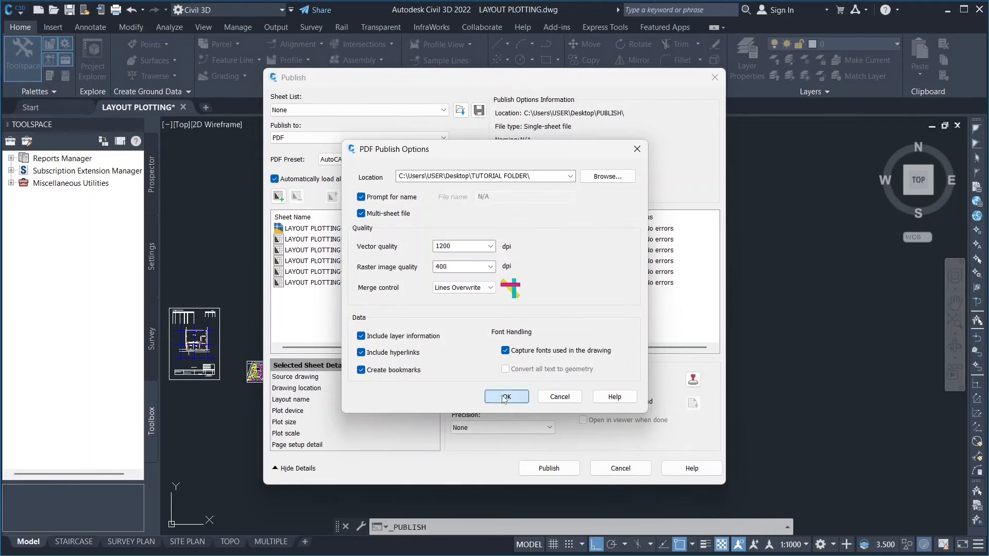
{"action": "left_click", "coordinate": [507, 396]}
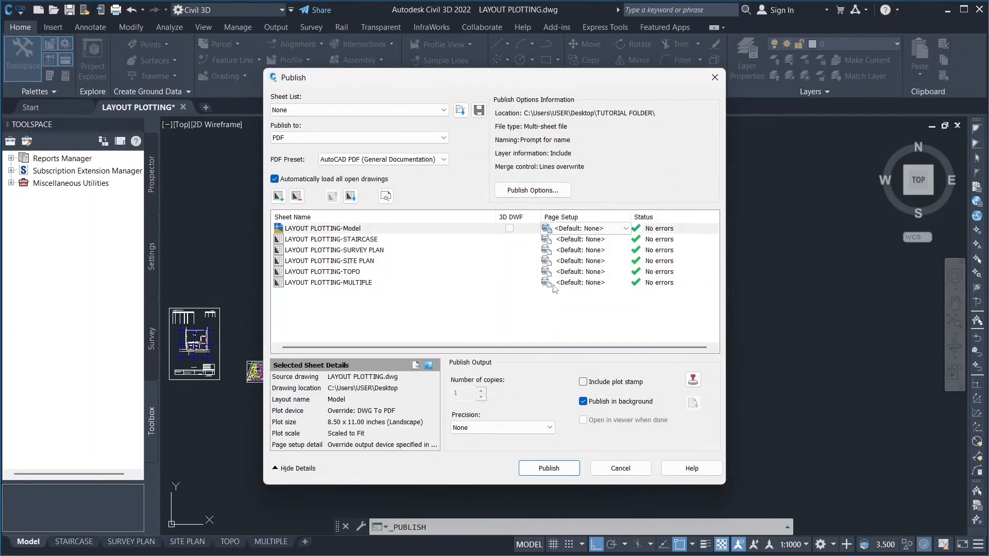
Keep the Model sheet's default page setup and publish all sheets to LAYOUT PLOTTING.pdf without saving the sheet list
{"action": "left_click", "coordinate": [566, 231]}
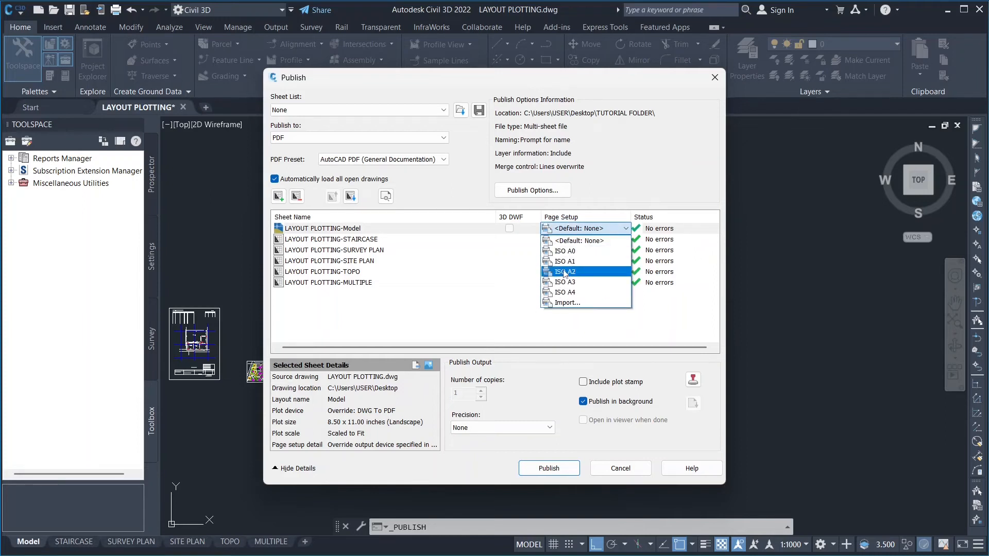
{"action": "left_click", "coordinate": [570, 241]}
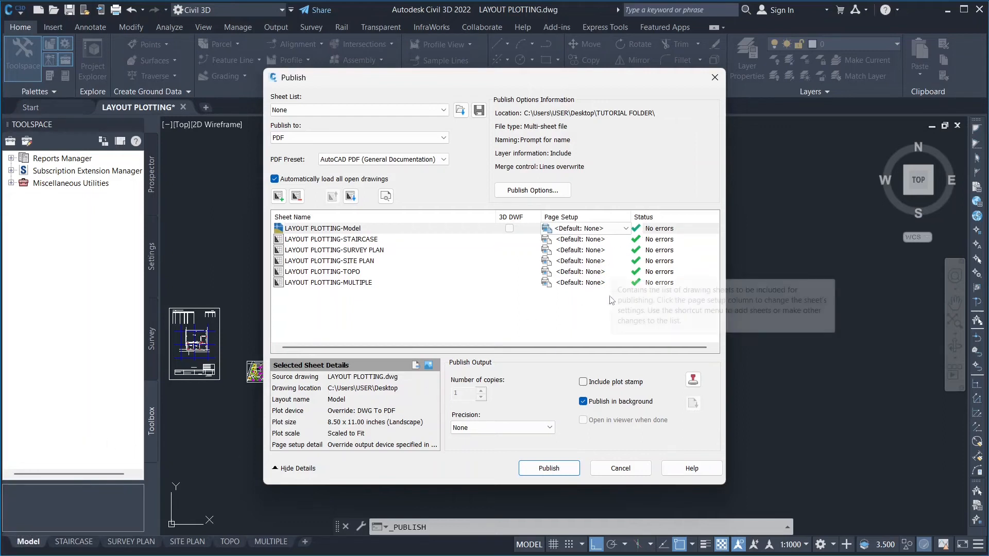
{"action": "left_click", "coordinate": [548, 469]}
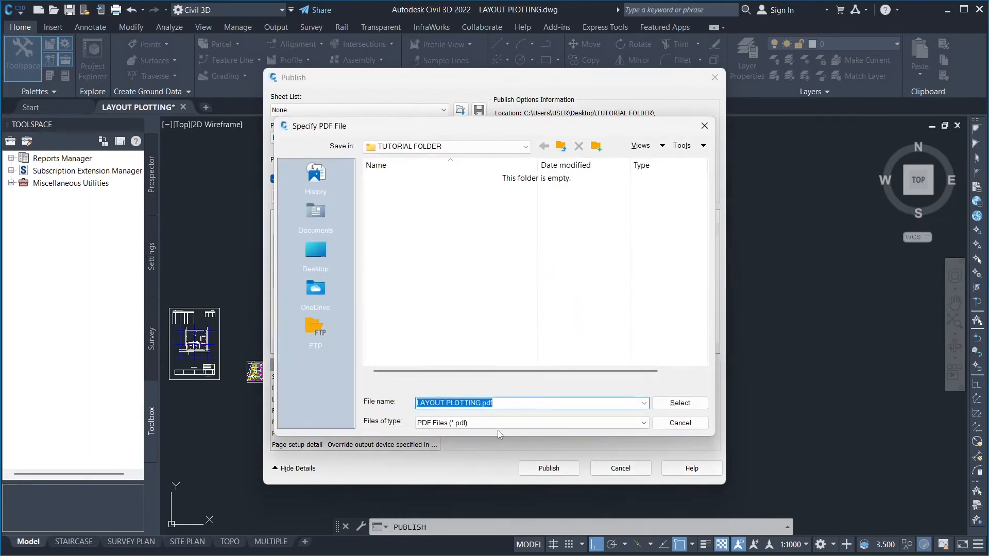
{"action": "left_click", "coordinate": [670, 406]}
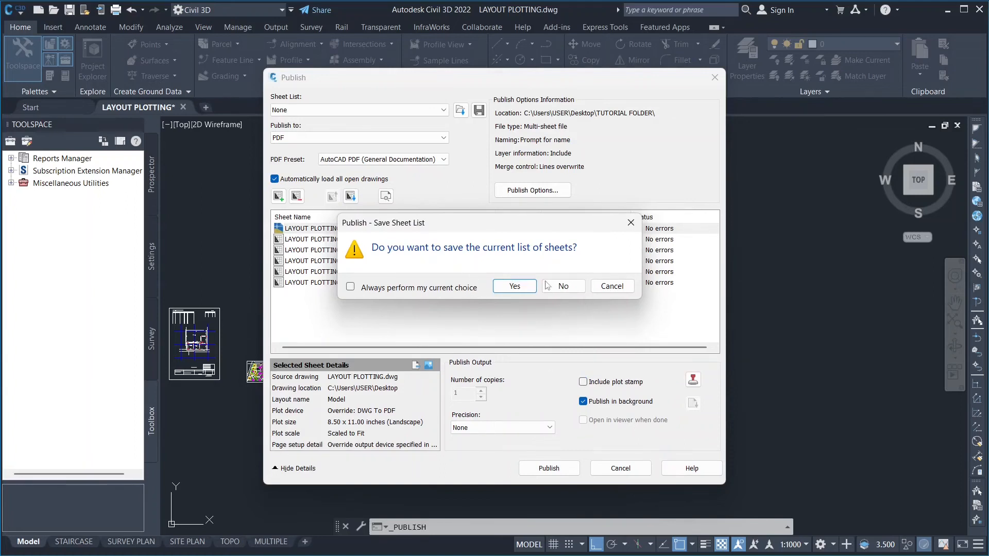
{"action": "left_click", "coordinate": [561, 287]}
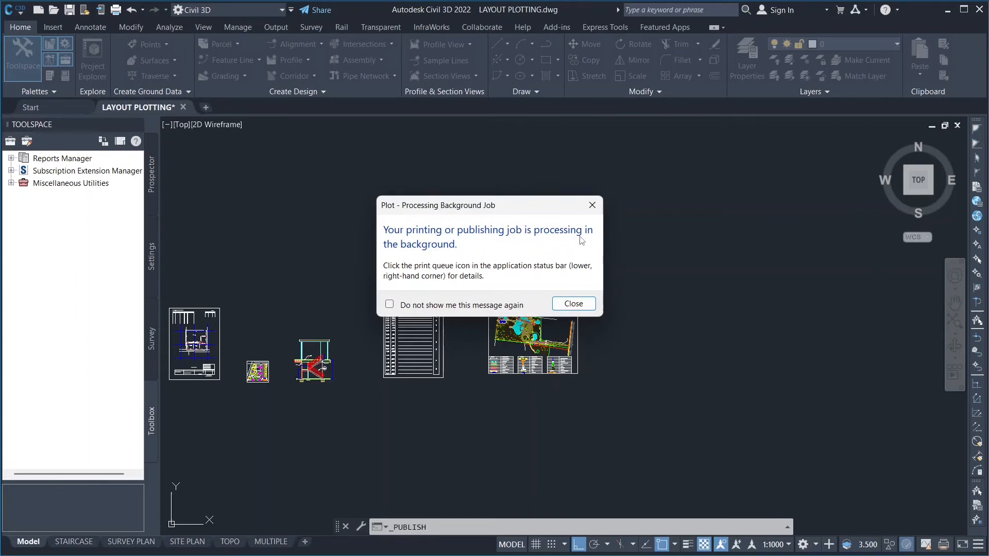
{"action": "left_click", "coordinate": [574, 305]}
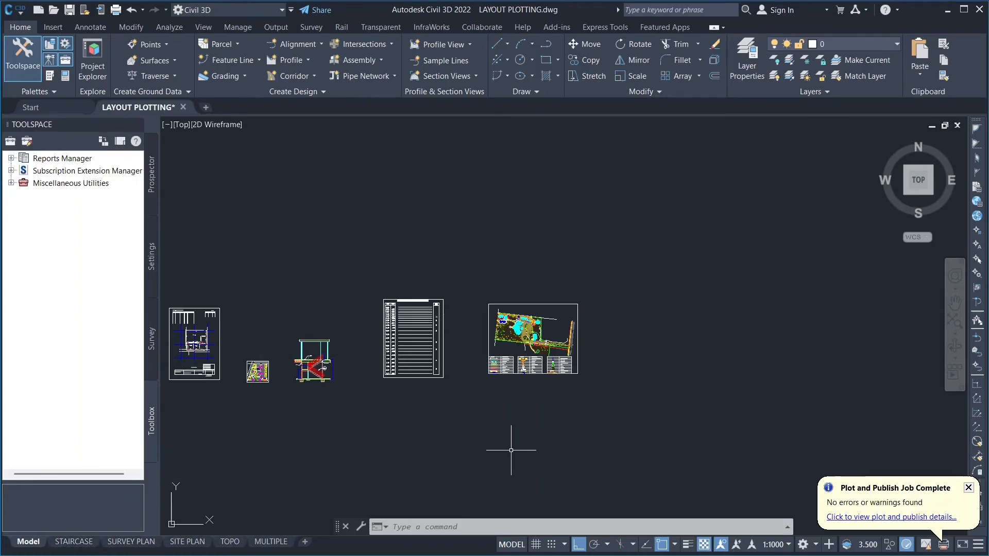
Start another batch plot and turn off the multi-sheet file option in the PDF publish options
{"action": "scroll", "coordinate": [649, 434], "scroll_direction": "down", "scroll_amount": 2}
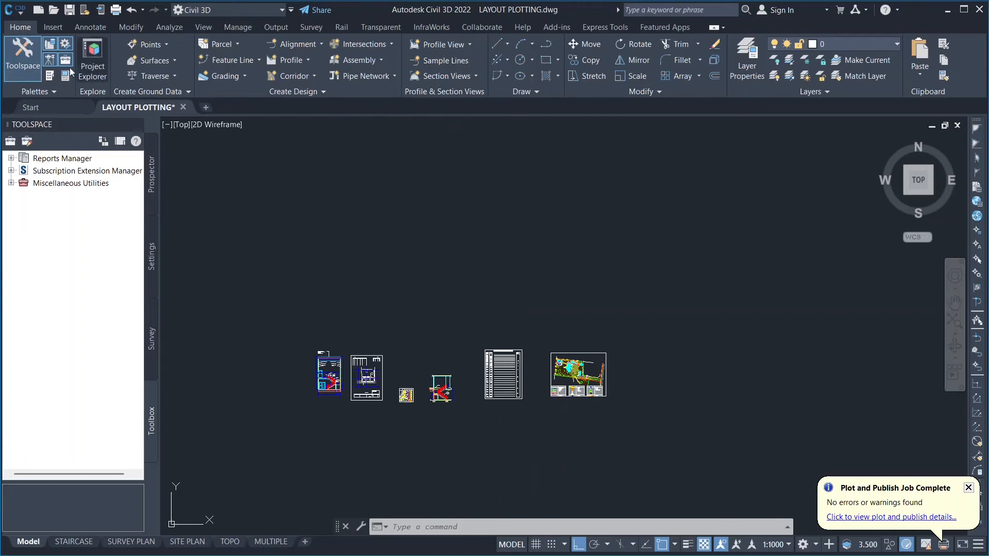
{"action": "left_click", "coordinate": [17, 10]}
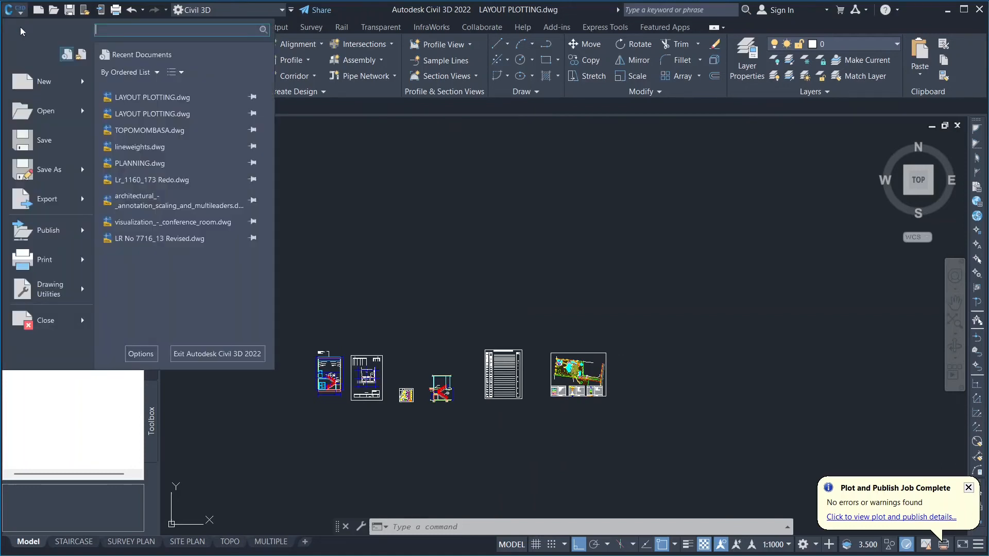
{"action": "mouse_move", "coordinate": [47, 263]}
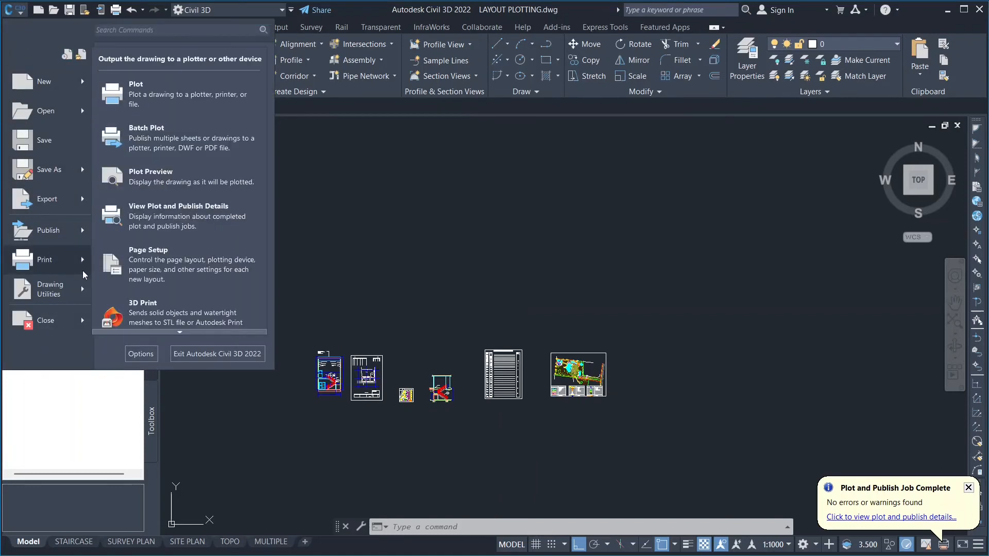
{"action": "left_click", "coordinate": [149, 147]}
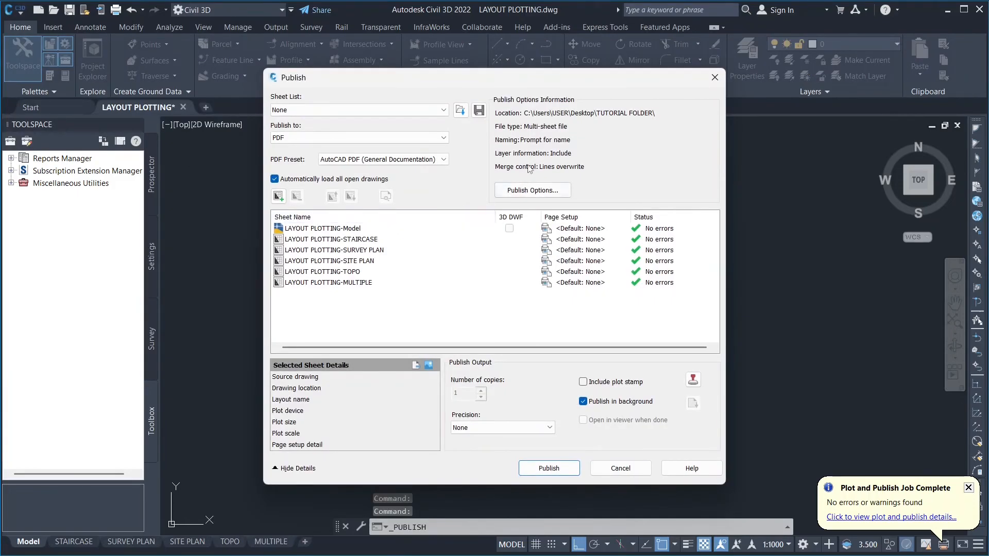
{"action": "left_click", "coordinate": [519, 191]}
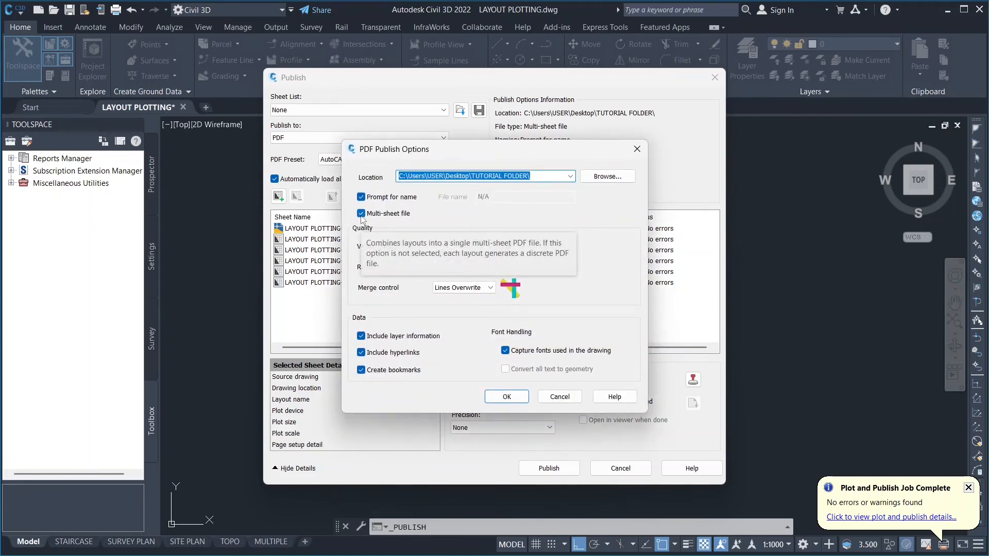
{"action": "left_click", "coordinate": [361, 214]}
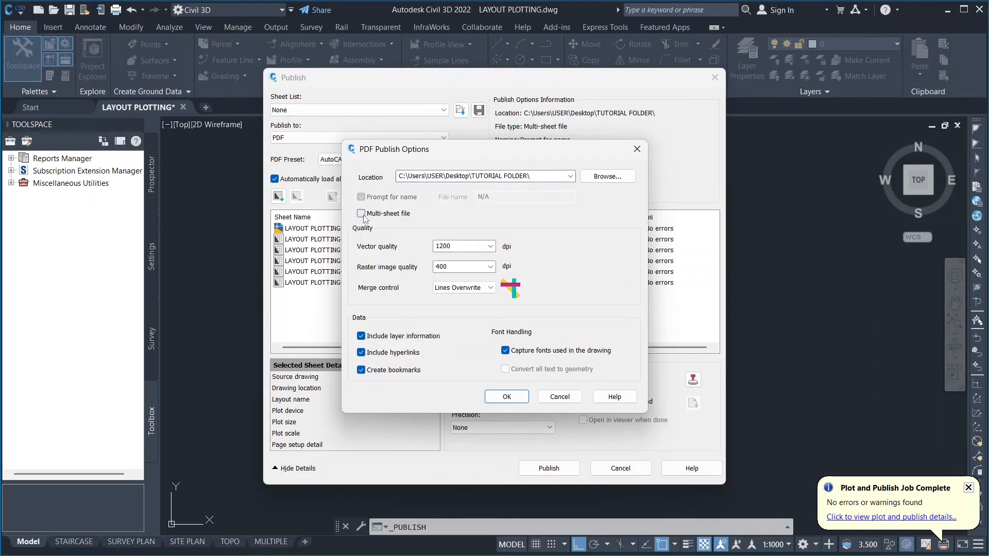
Create a folder named ALL FILES inside TUTORIAL FOLDER and set it as the PDF output location
{"action": "left_click", "coordinate": [609, 175]}
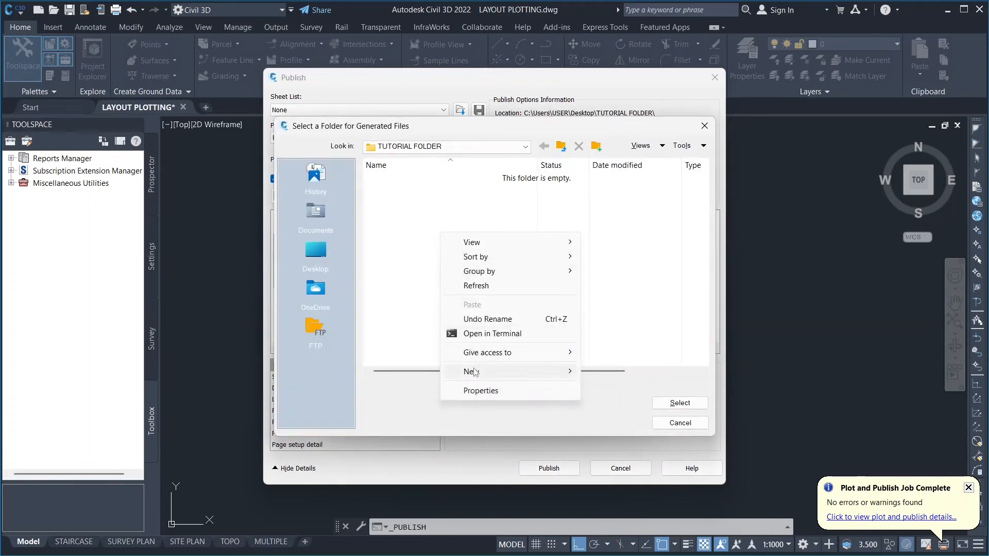
{"action": "mouse_move", "coordinate": [471, 372]}
{"action": "left_click", "coordinate": [601, 378]}
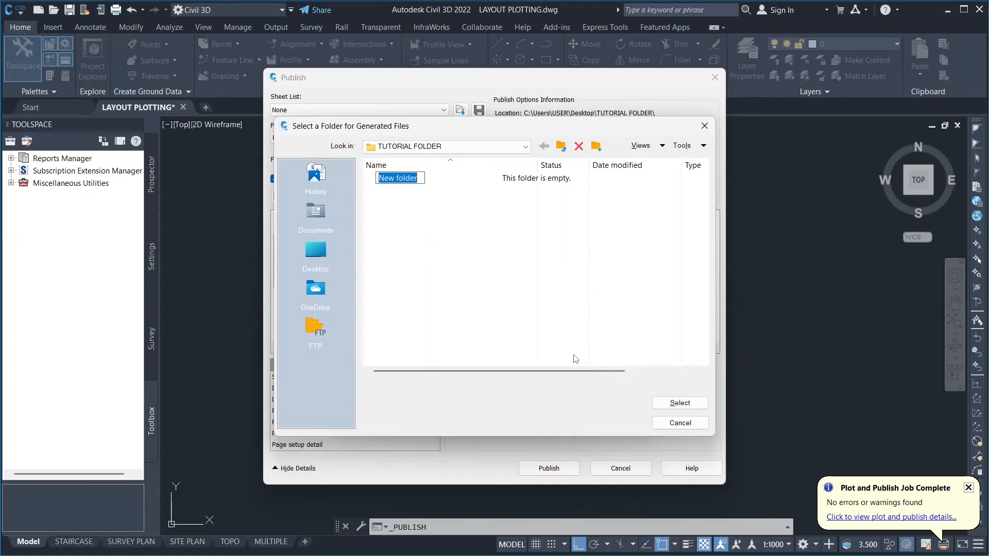
{"action": "type", "text": "ALL FILES"}
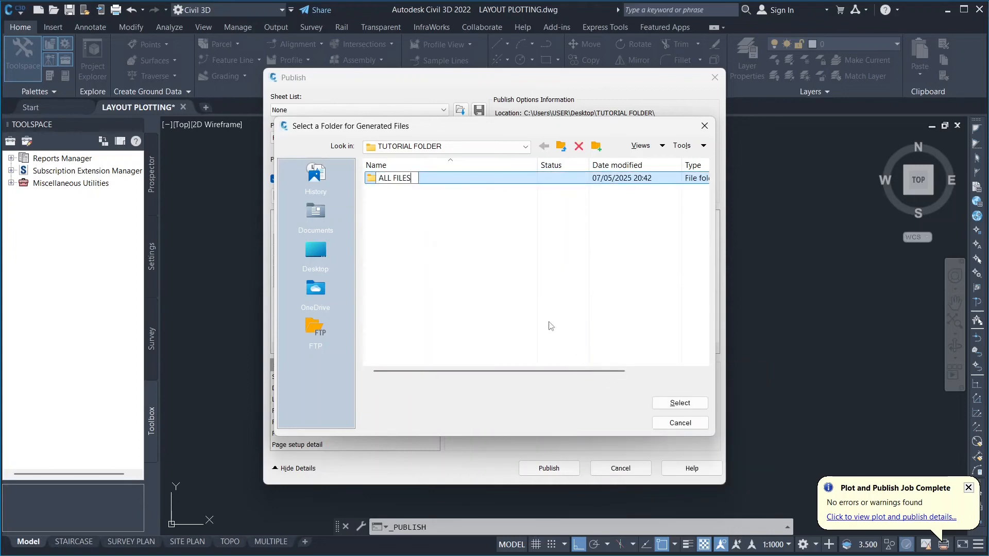
{"action": "double_click", "coordinate": [443, 180]}
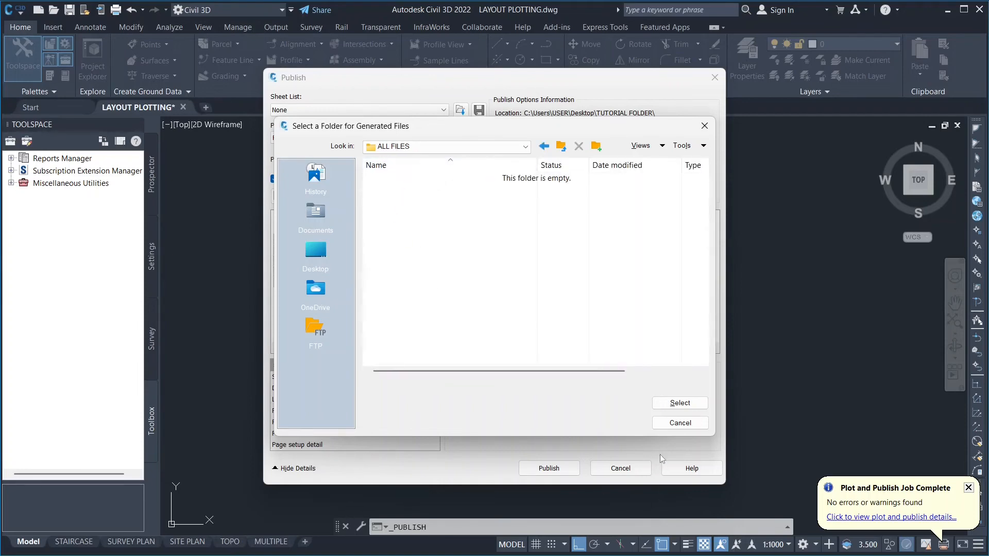
{"action": "left_click", "coordinate": [676, 403]}
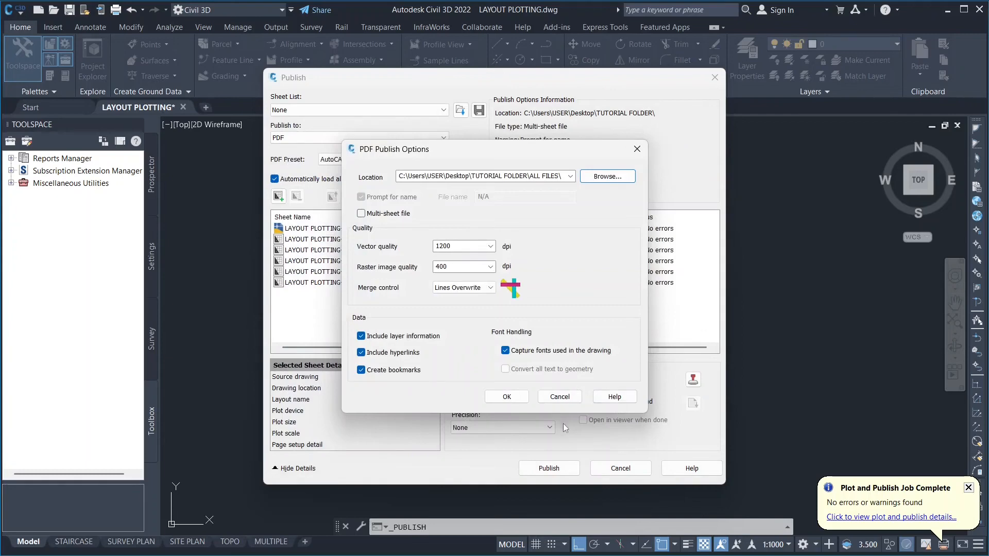
{"action": "left_click", "coordinate": [497, 397]}
Publish all sheets as separate single-sheet PDFs without saving the sheet list, and dismiss the background job notices
{"action": "left_click", "coordinate": [548, 470]}
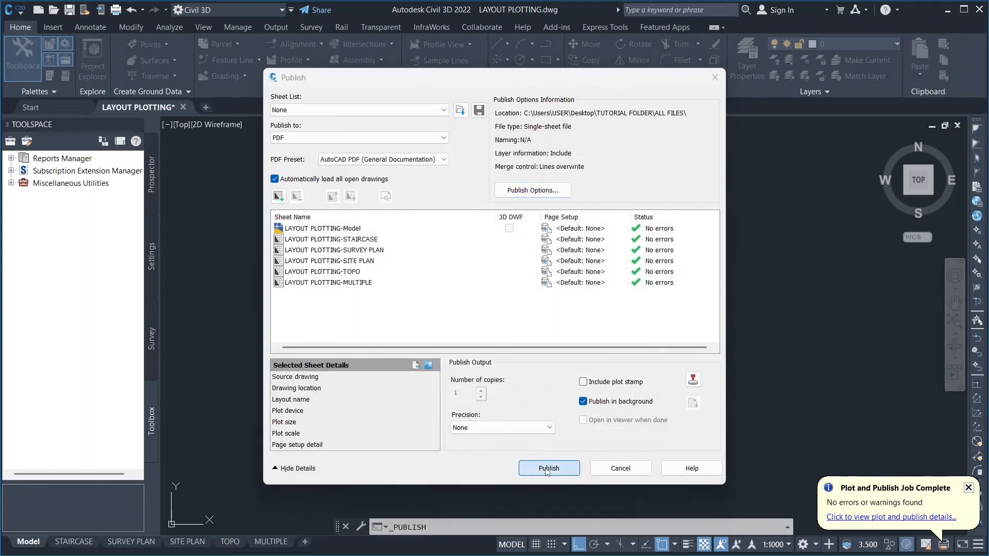
{"action": "left_click", "coordinate": [562, 286]}
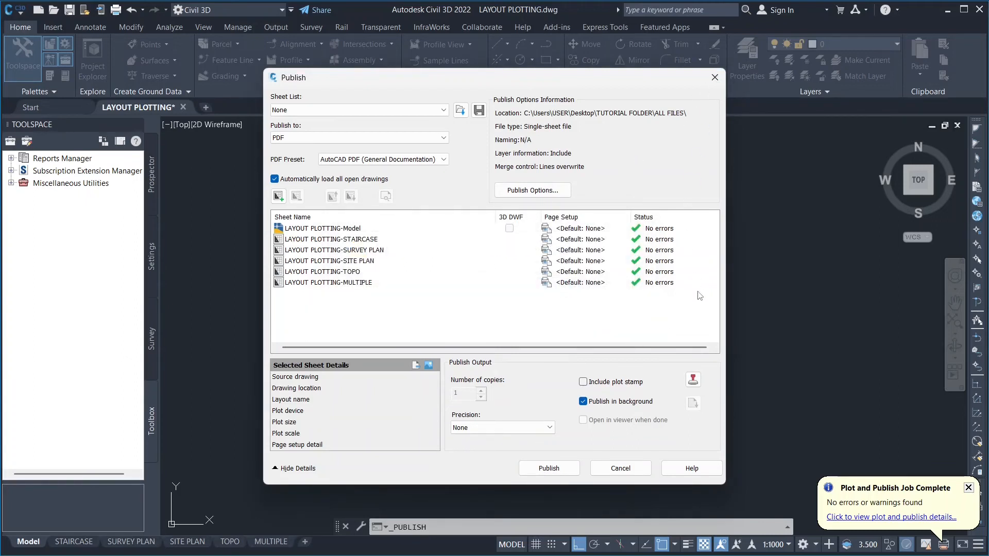
{"action": "key", "text": "Return"}
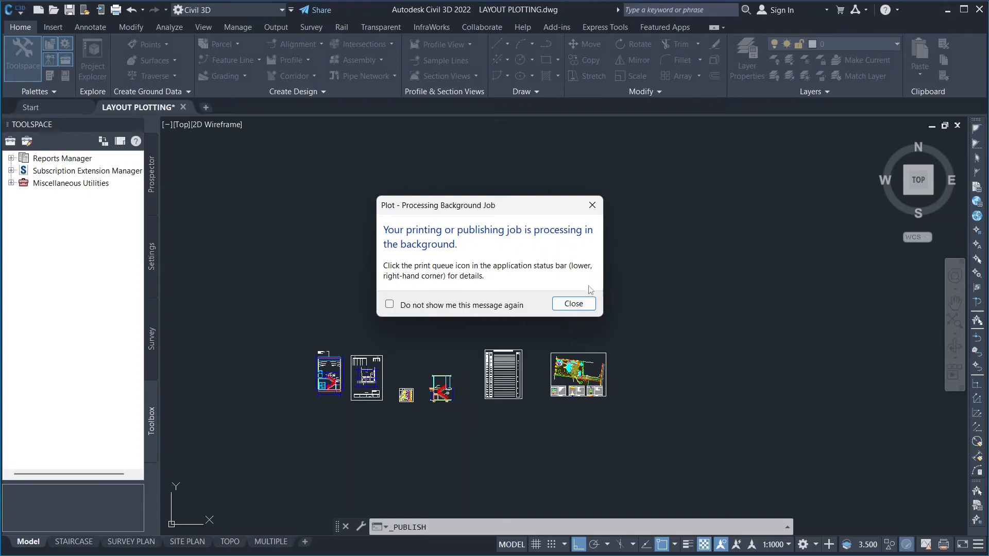
{"action": "left_click", "coordinate": [575, 304]}
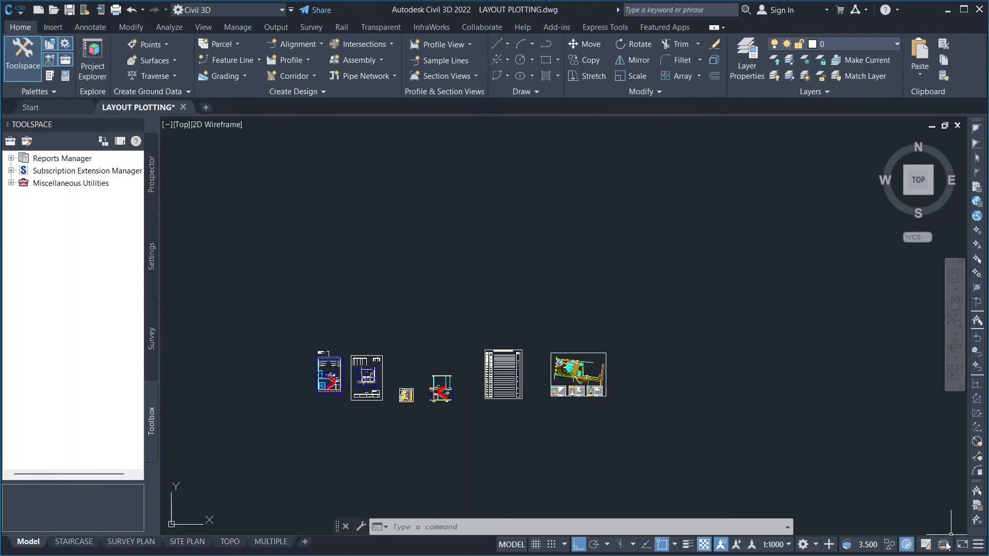
{"action": "mouse_move", "coordinate": [943, 547]}
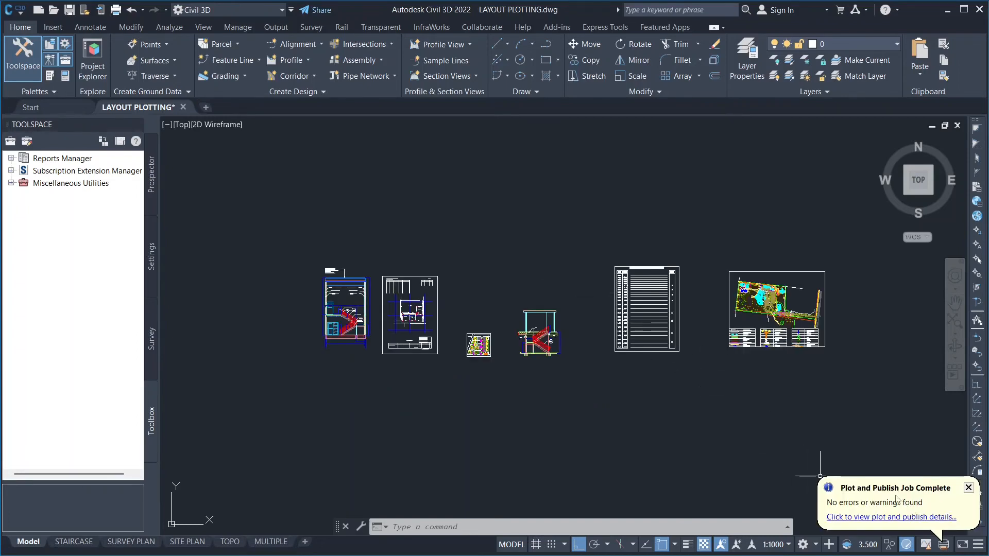
{"action": "left_click", "coordinate": [968, 488]}
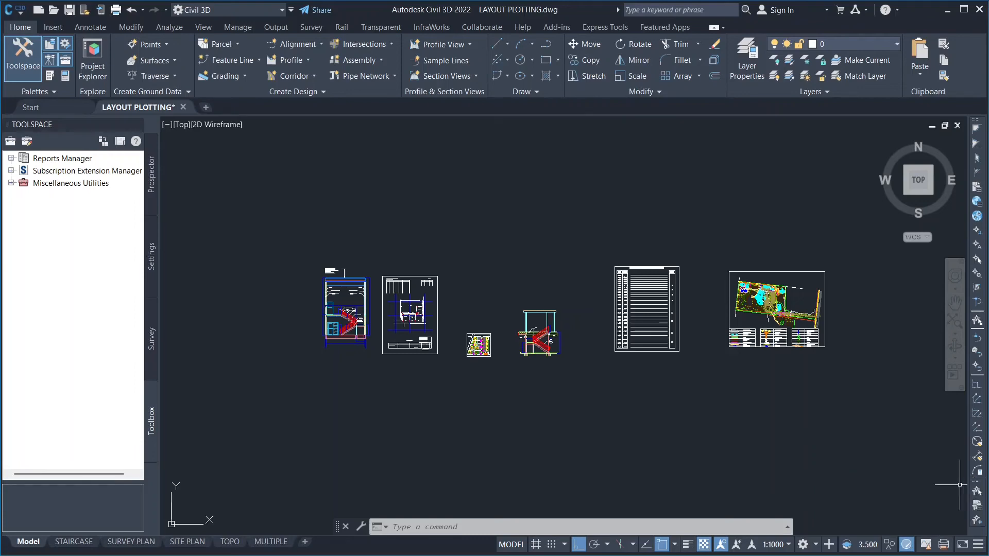
Switch to the desktop and open LAYOUT PLOTTING.pdf from TUTORIAL FOLDER
{"action": "left_click", "coordinate": [947, 9]}
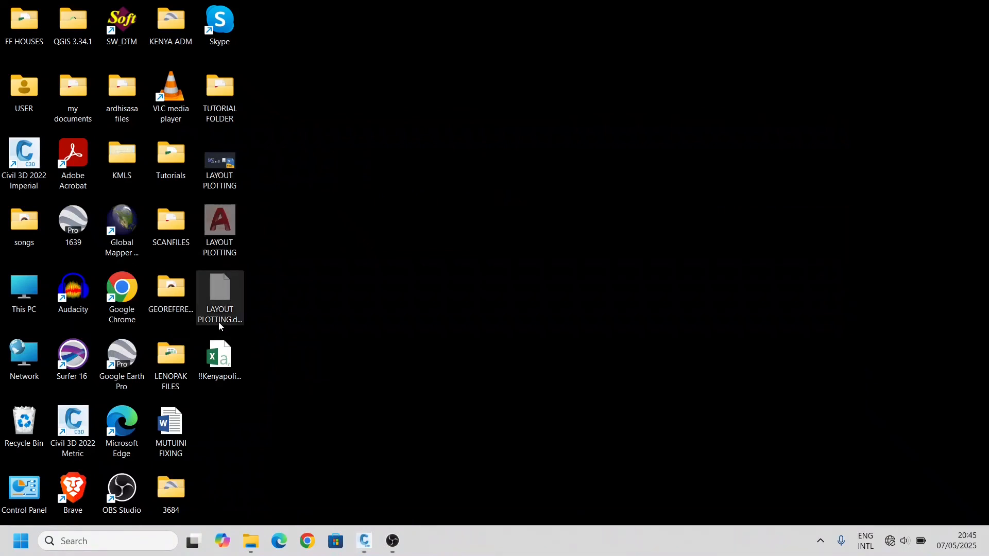
{"action": "double_click", "coordinate": [223, 117]}
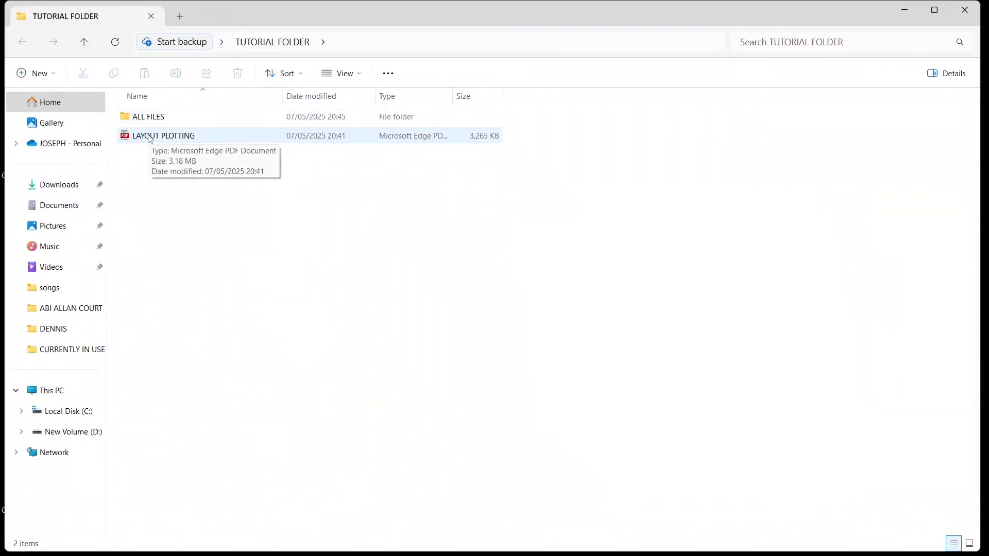
{"action": "double_click", "coordinate": [150, 138]}
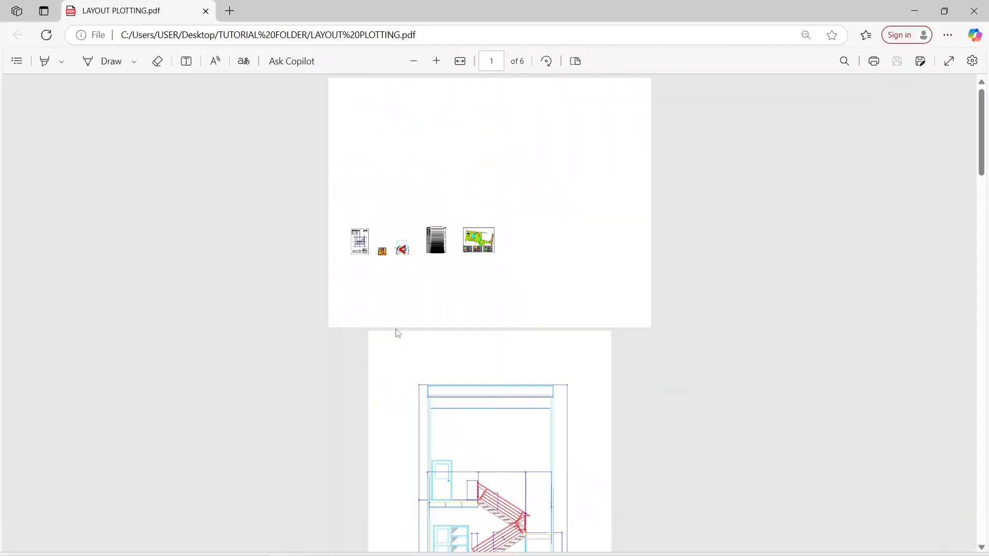
Examine every page of the multi-sheet PDF, from the Model sheet down to the combined MULTIPLE sheet
{"action": "scroll", "coordinate": [390, 256], "scroll_direction": "down", "scroll_amount": 4}
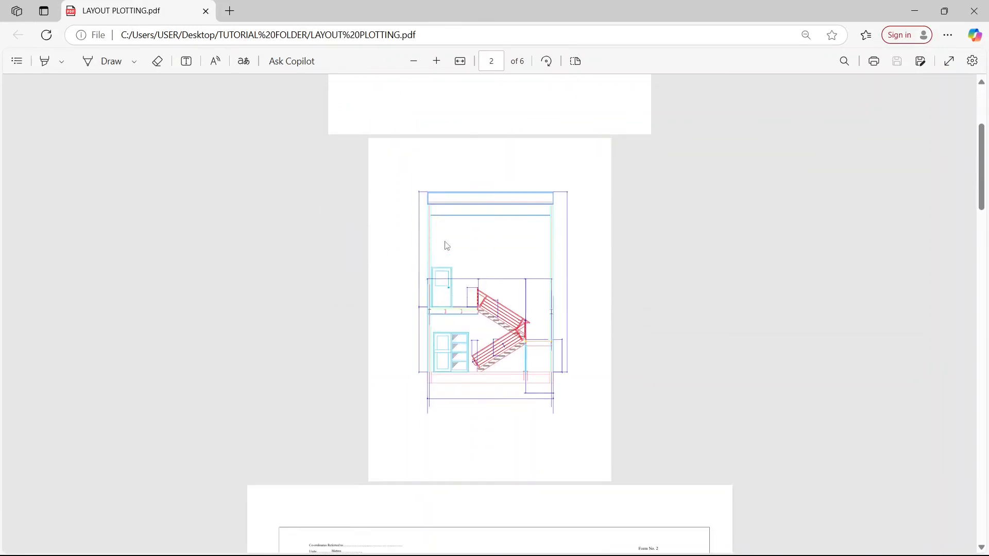
{"action": "scroll", "coordinate": [440, 315], "scroll_direction": "down", "scroll_amount": 12}
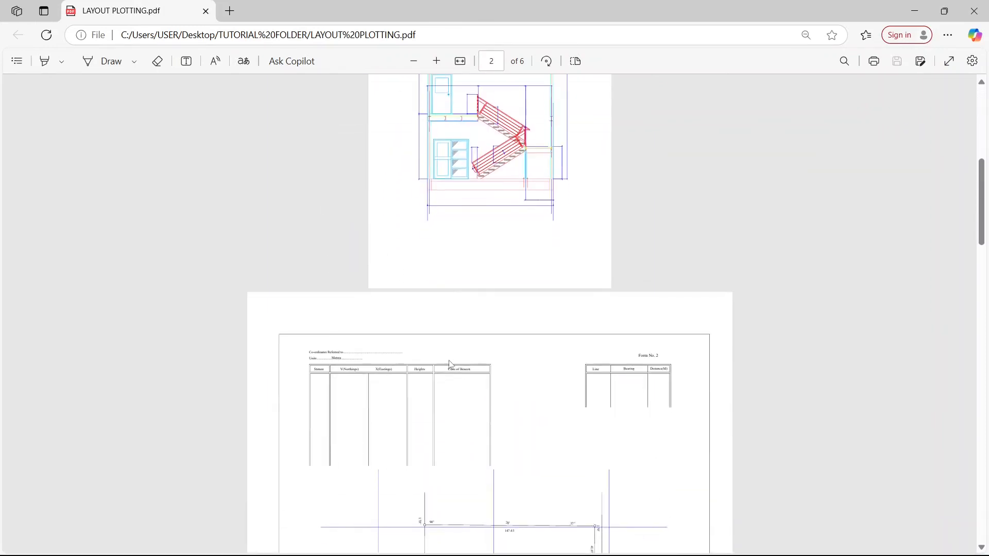
{"action": "scroll", "coordinate": [386, 376], "scroll_direction": "down", "scroll_amount": 12}
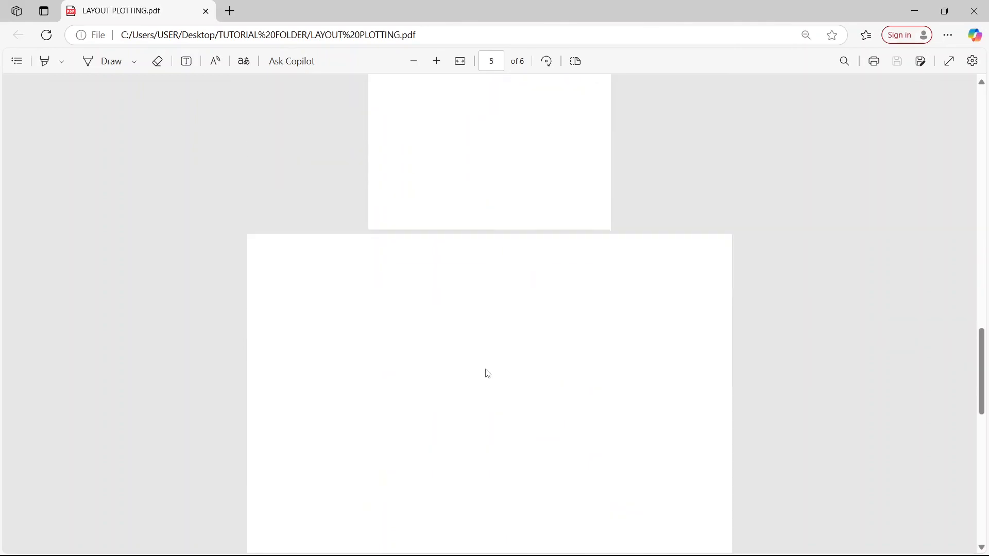
{"action": "scroll", "coordinate": [474, 355], "scroll_direction": "up", "scroll_amount": 2}
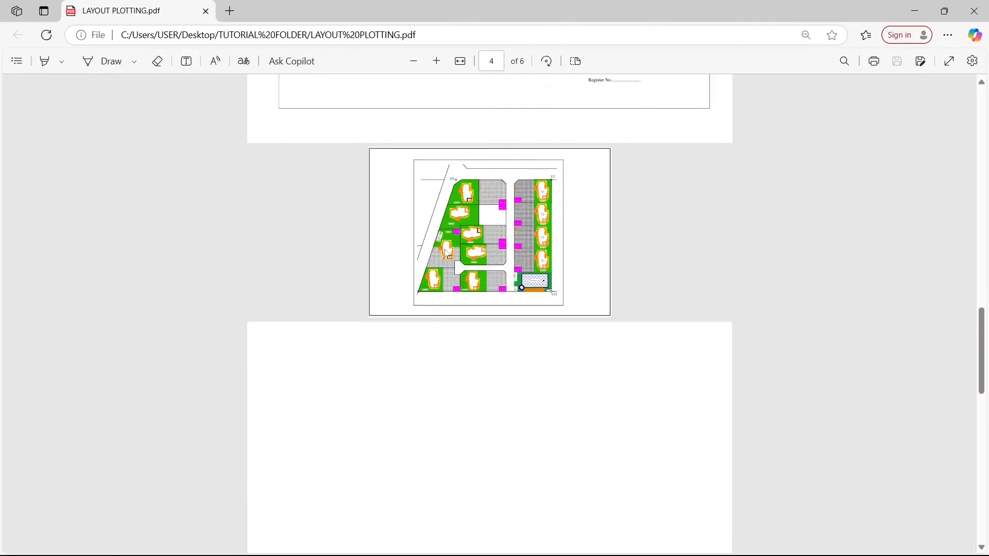
{"action": "scroll", "coordinate": [447, 253], "scroll_direction": "up", "scroll_amount": 7}
{"action": "scroll", "coordinate": [435, 229], "scroll_direction": "down", "scroll_amount": 7}
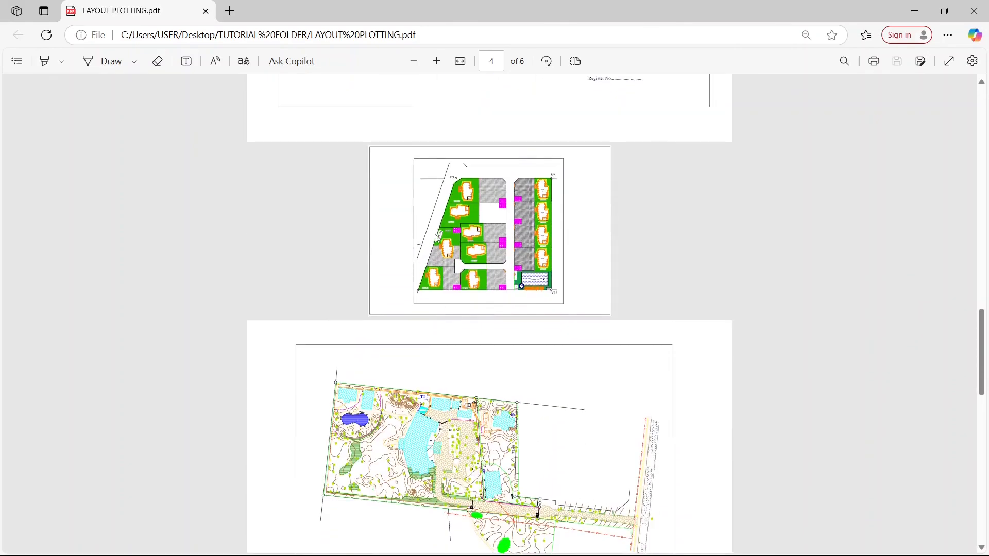
{"action": "scroll", "coordinate": [427, 248], "scroll_direction": "down", "scroll_amount": 15}
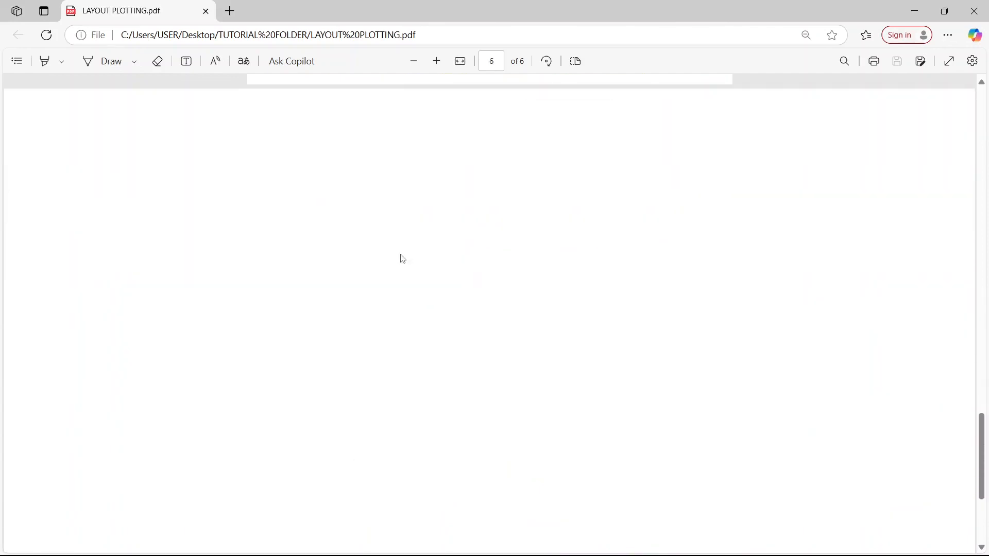
{"action": "scroll", "coordinate": [409, 276], "scroll_direction": "up", "scroll_amount": 3}
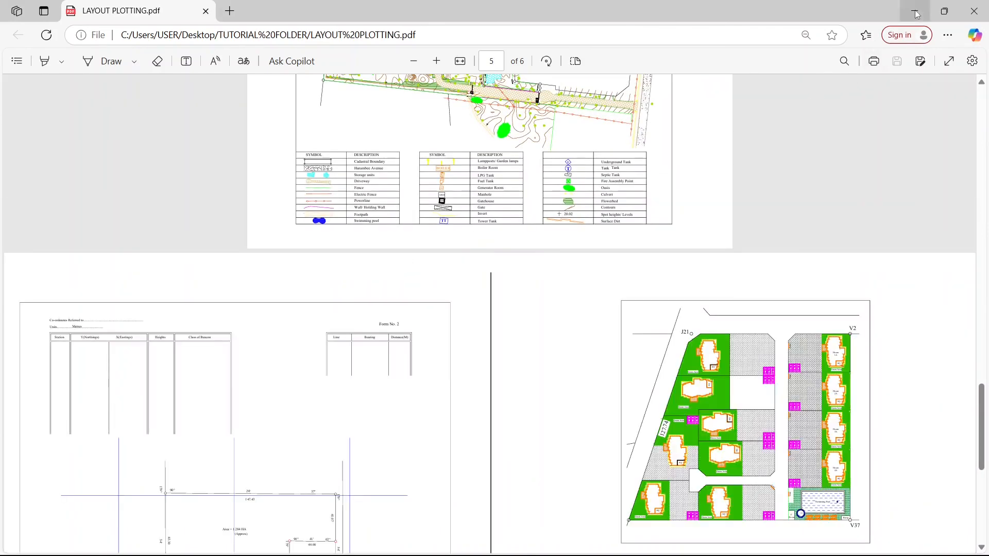
{"action": "scroll", "coordinate": [512, 250], "scroll_direction": "down", "scroll_amount": 2}
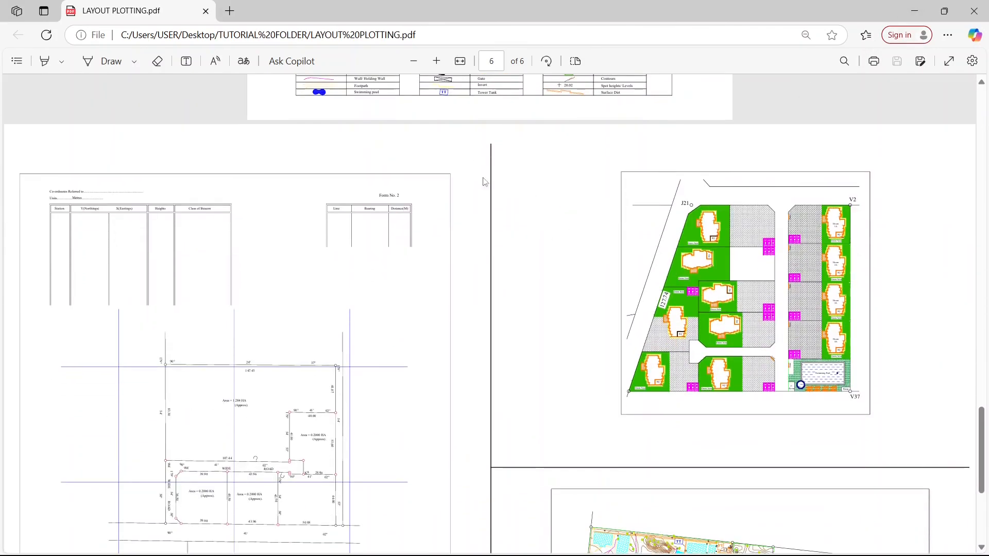
{"action": "scroll", "coordinate": [260, 148], "scroll_direction": "down", "scroll_amount": 3}
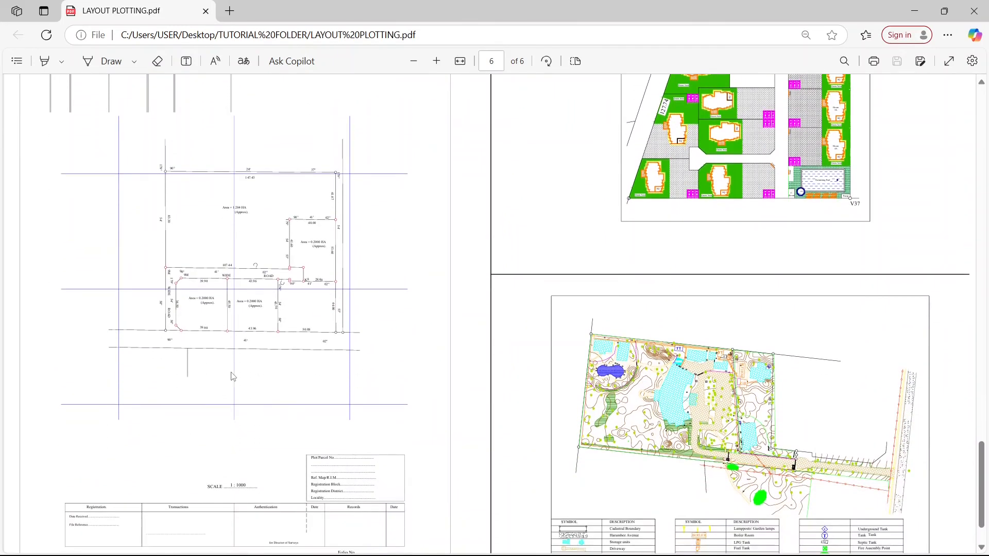
{"action": "scroll", "coordinate": [512, 350], "scroll_direction": "down", "scroll_amount": 1}
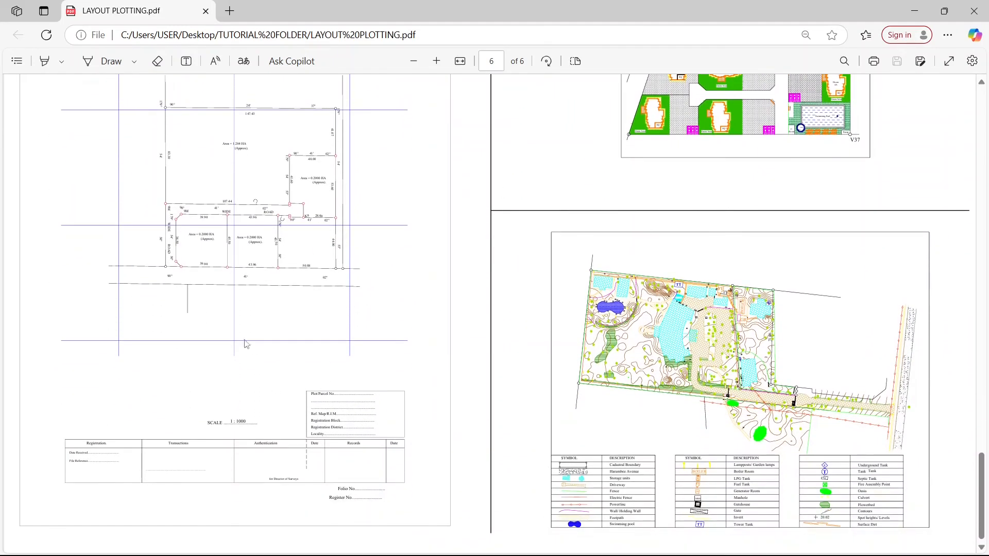
Review the staircase, survey plan, site plan, topo and multiple sheets once more, and minimize the PDF viewer
{"action": "scroll", "coordinate": [246, 344], "scroll_direction": "up", "scroll_amount": 15}
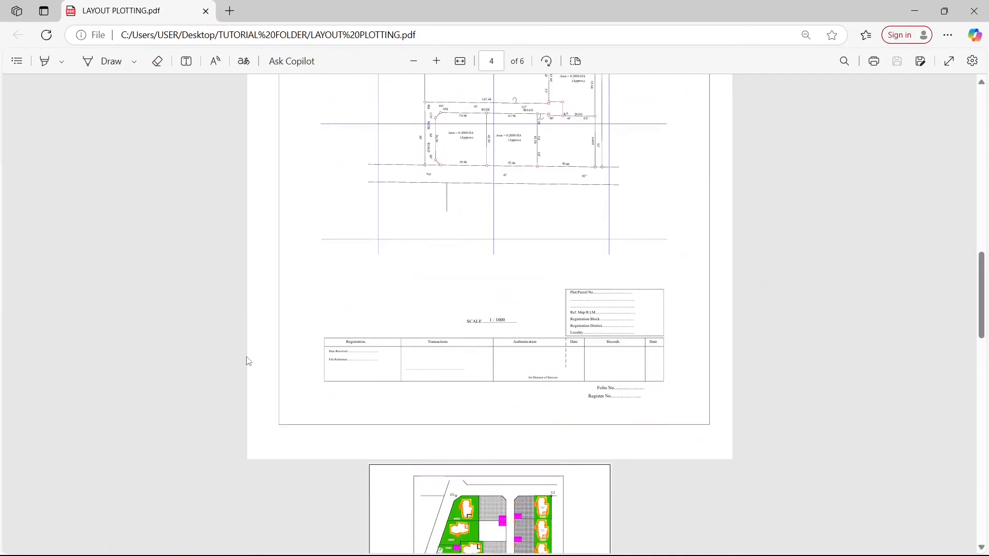
{"action": "scroll", "coordinate": [248, 361], "scroll_direction": "up", "scroll_amount": 15}
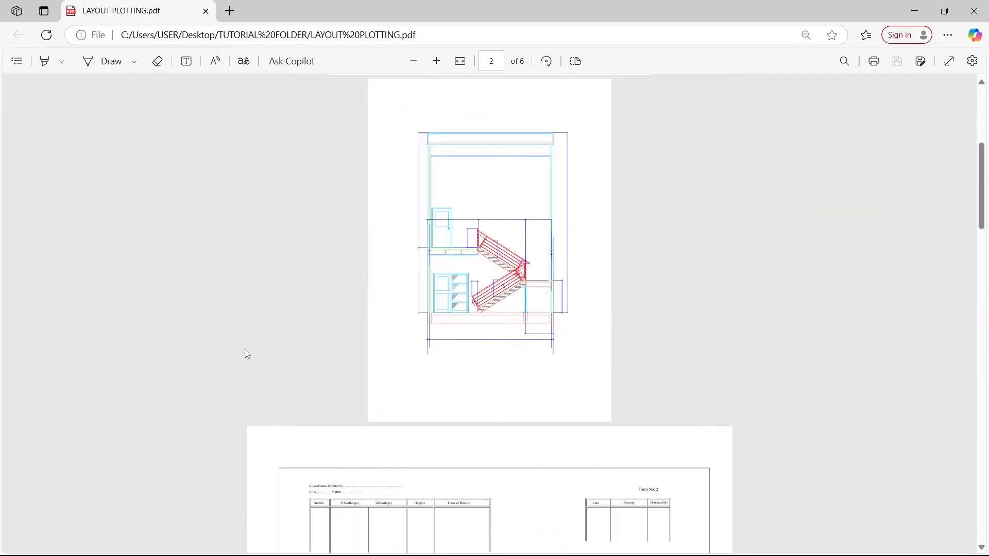
{"action": "scroll", "coordinate": [247, 353], "scroll_direction": "down", "scroll_amount": 1}
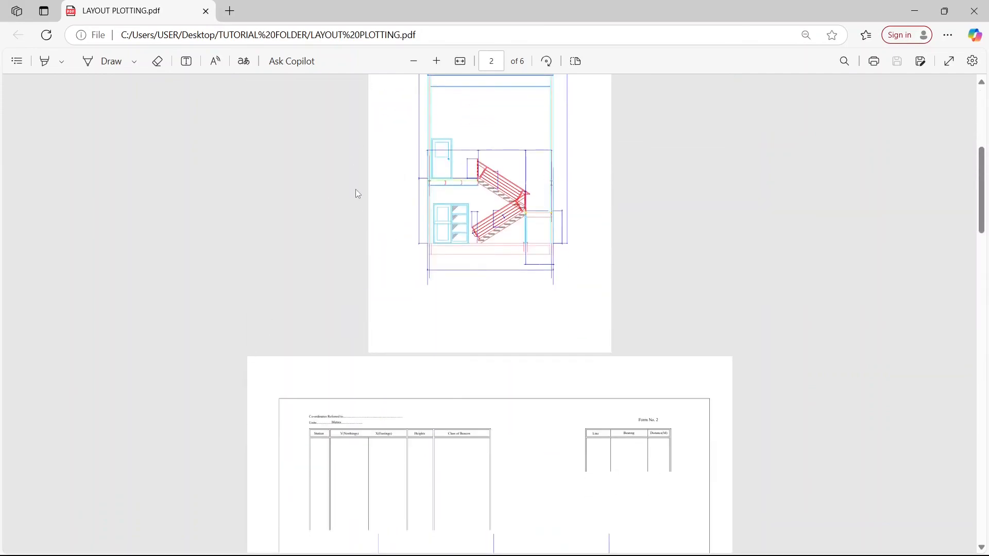
{"action": "scroll", "coordinate": [358, 194], "scroll_direction": "down", "scroll_amount": 20}
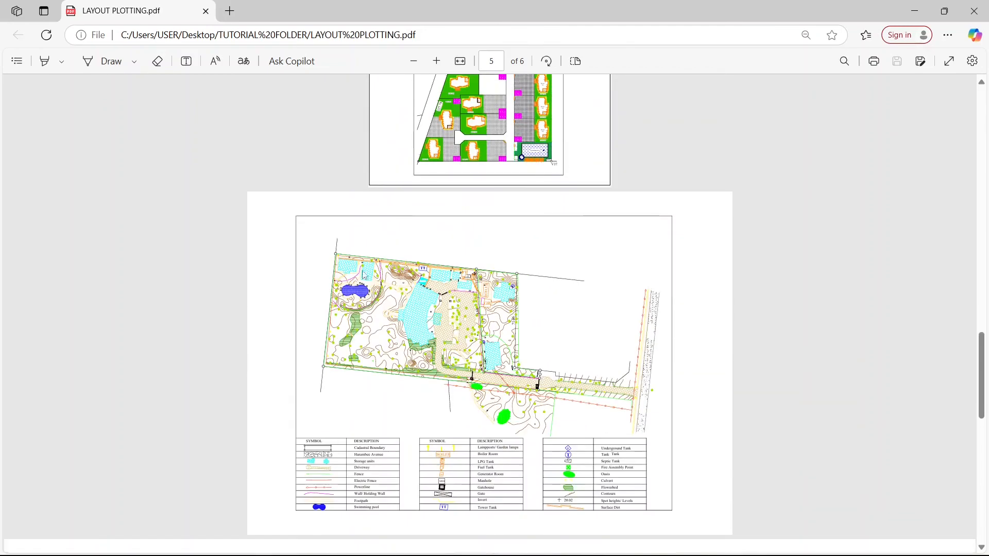
{"action": "scroll", "coordinate": [364, 275], "scroll_direction": "up", "scroll_amount": 2}
{"action": "scroll", "coordinate": [411, 244], "scroll_direction": "down", "scroll_amount": 3}
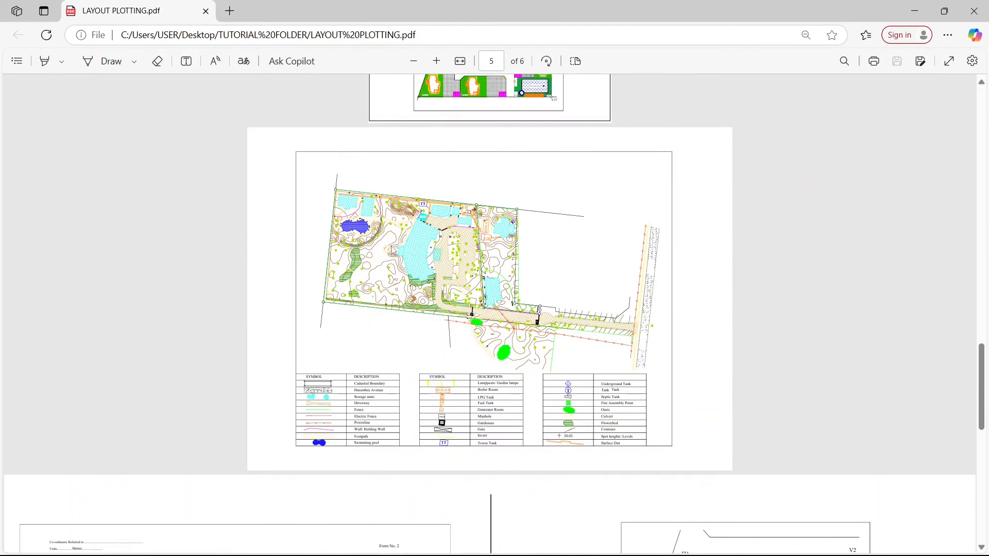
{"action": "scroll", "coordinate": [392, 250], "scroll_direction": "down", "scroll_amount": 7}
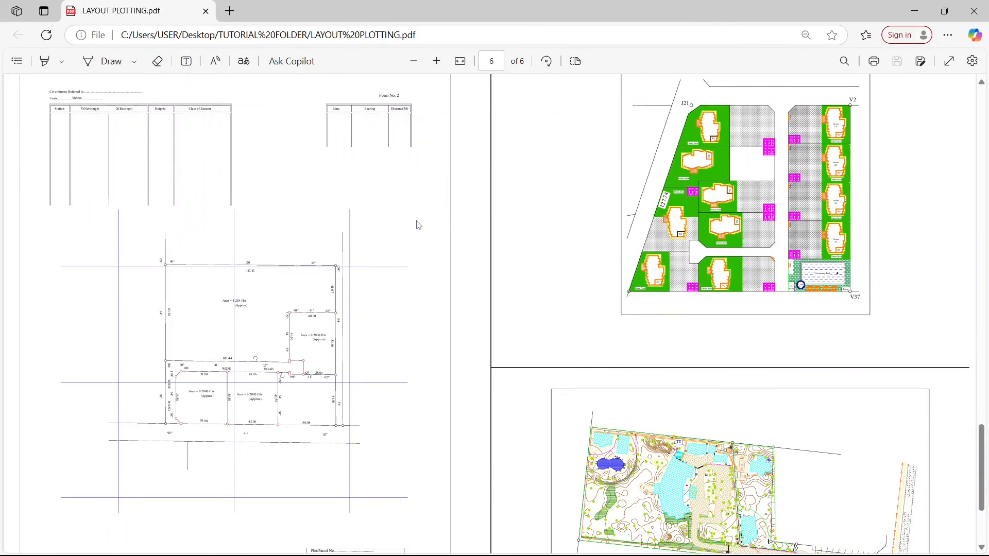
{"action": "scroll", "coordinate": [262, 292], "scroll_direction": "up", "scroll_amount": 1}
{"action": "left_click", "coordinate": [915, 11]}
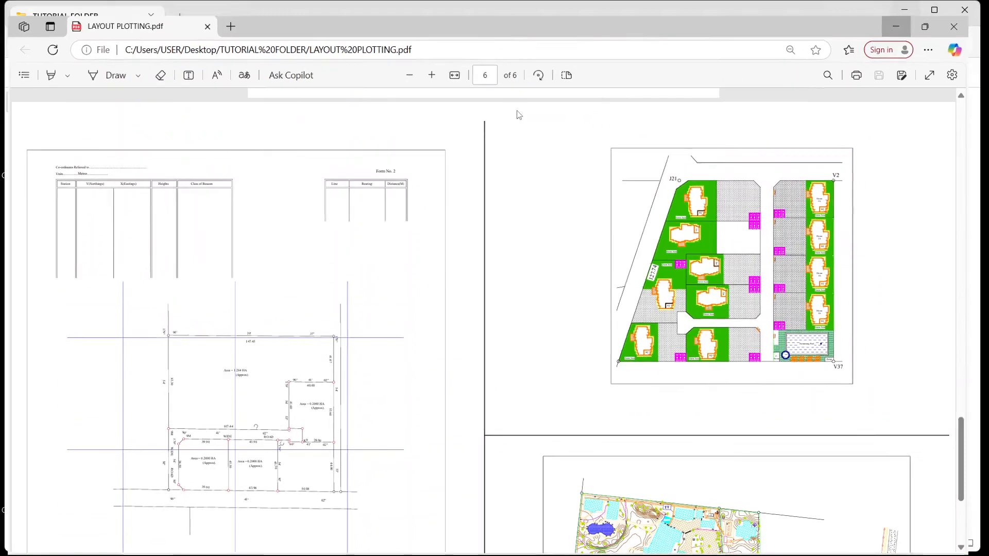
Open the ALL FILES folder and inspect LAYOUT PLOTTING-MULTIPLE.pdf, returning to the folder when finished
{"action": "double_click", "coordinate": [282, 119]}
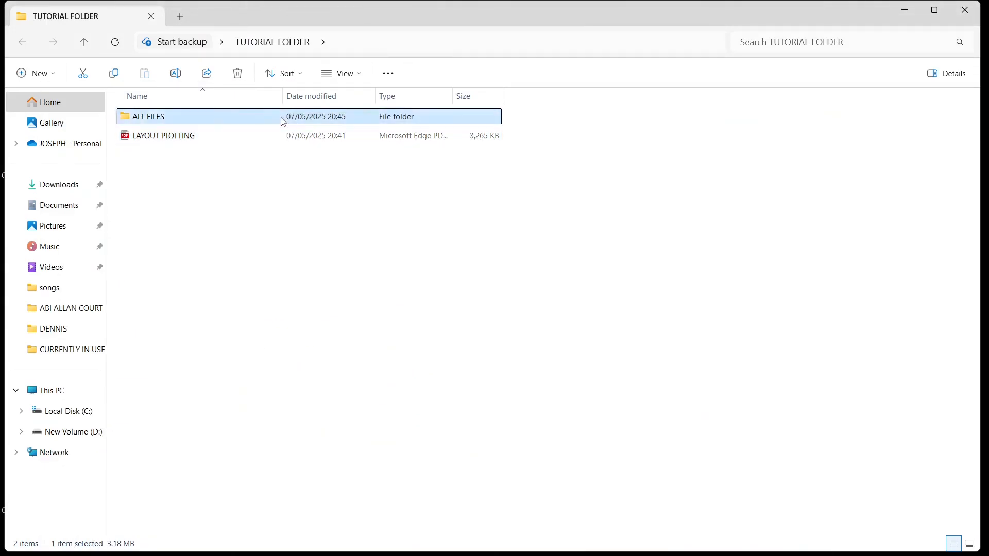
{"action": "double_click", "coordinate": [155, 136]}
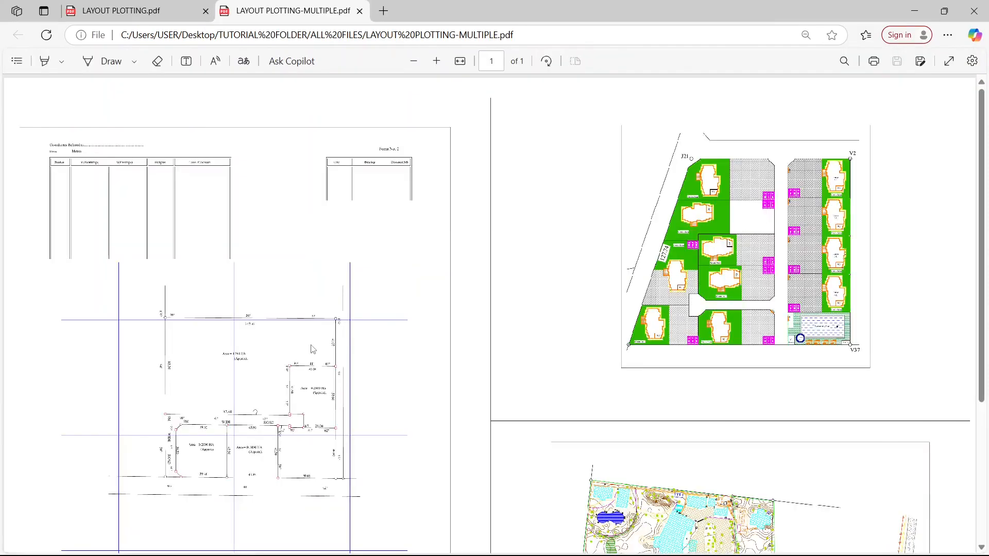
{"action": "scroll", "coordinate": [313, 353], "scroll_direction": "down", "scroll_amount": 2}
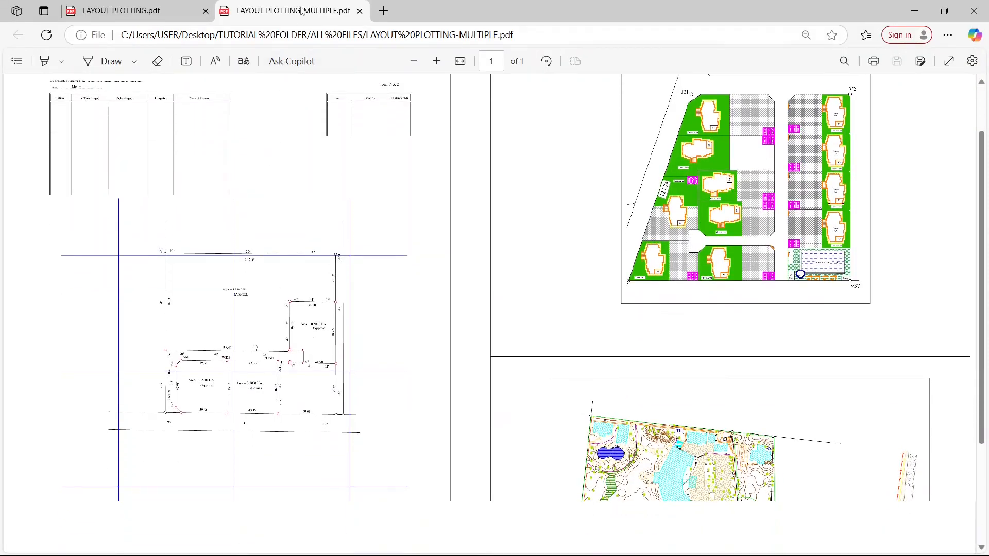
{"action": "left_click", "coordinate": [915, 11]}
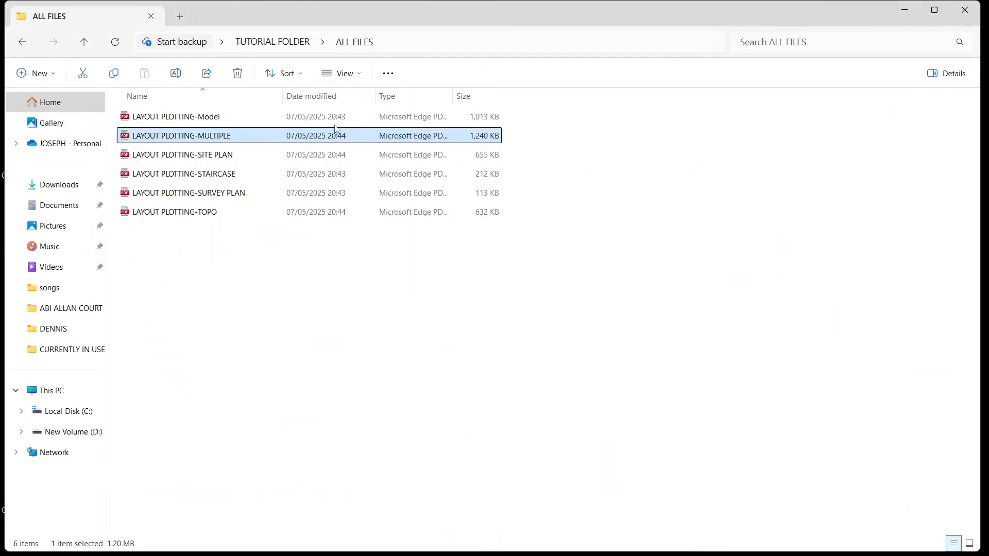
Inspect the SITE PLAN and SURVEY PLAN single-sheet PDFs, and close the PDF viewer to return to the Civil 3D drawing
{"action": "double_click", "coordinate": [169, 155]}
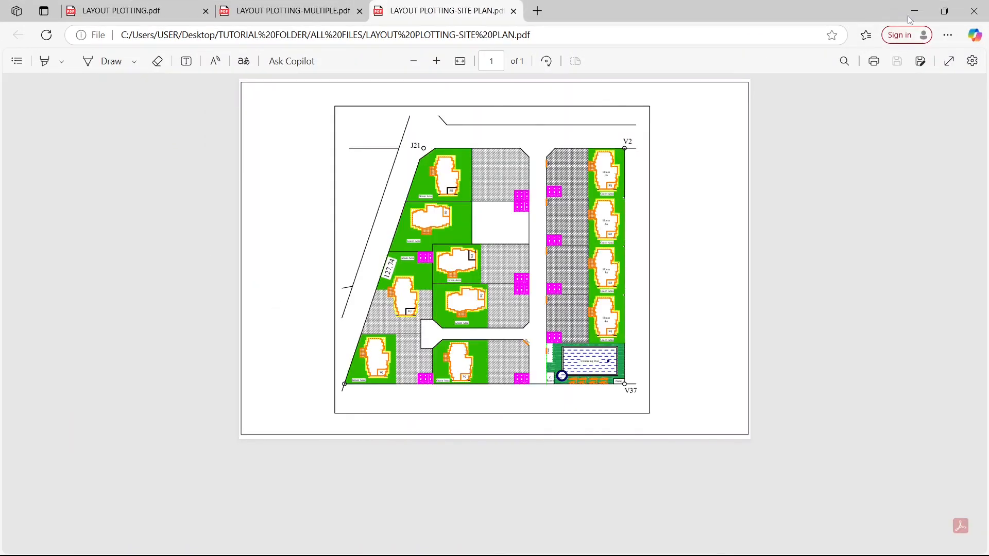
{"action": "left_click", "coordinate": [911, 15]}
{"action": "double_click", "coordinate": [188, 198]}
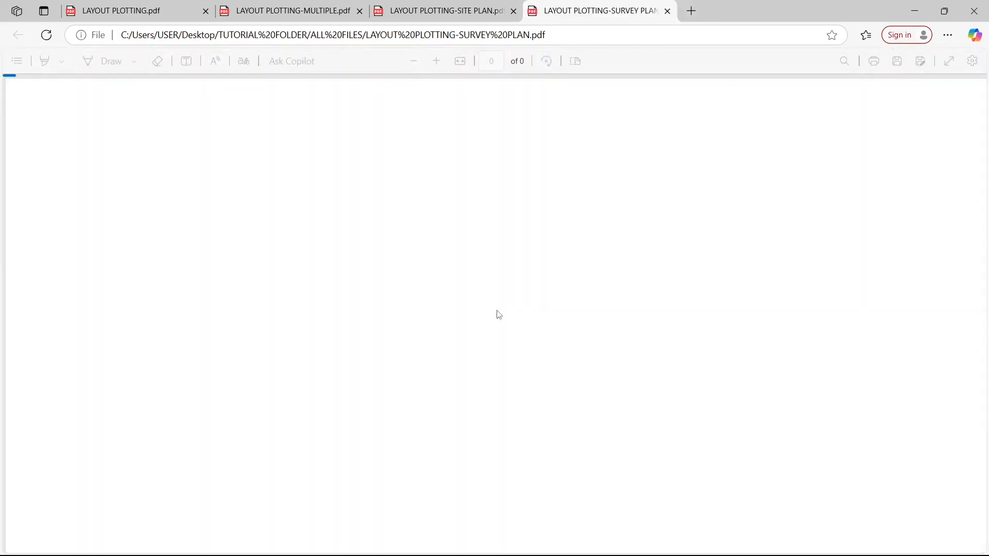
{"action": "scroll", "coordinate": [338, 262], "scroll_direction": "down", "scroll_amount": 10}
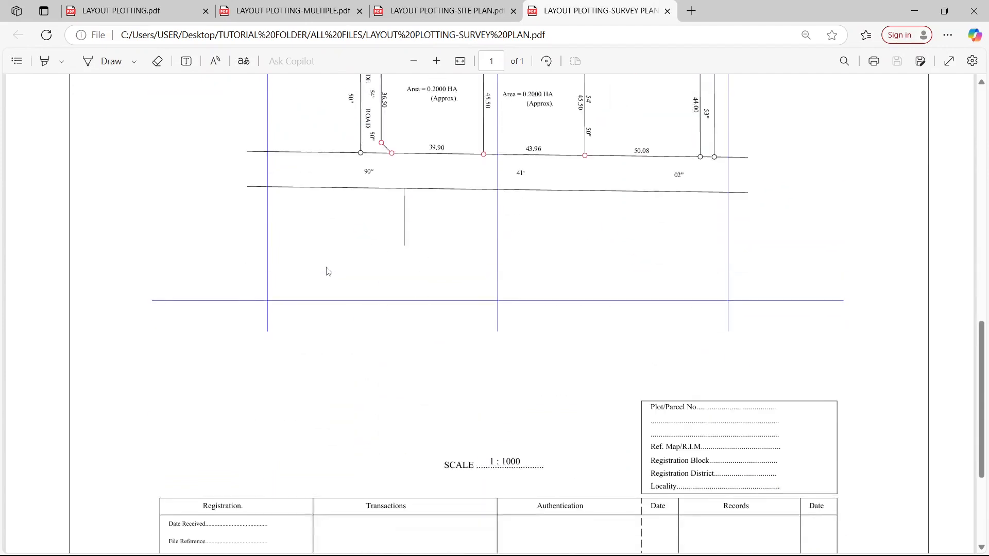
{"action": "scroll", "coordinate": [328, 271], "scroll_direction": "down", "scroll_amount": 4}
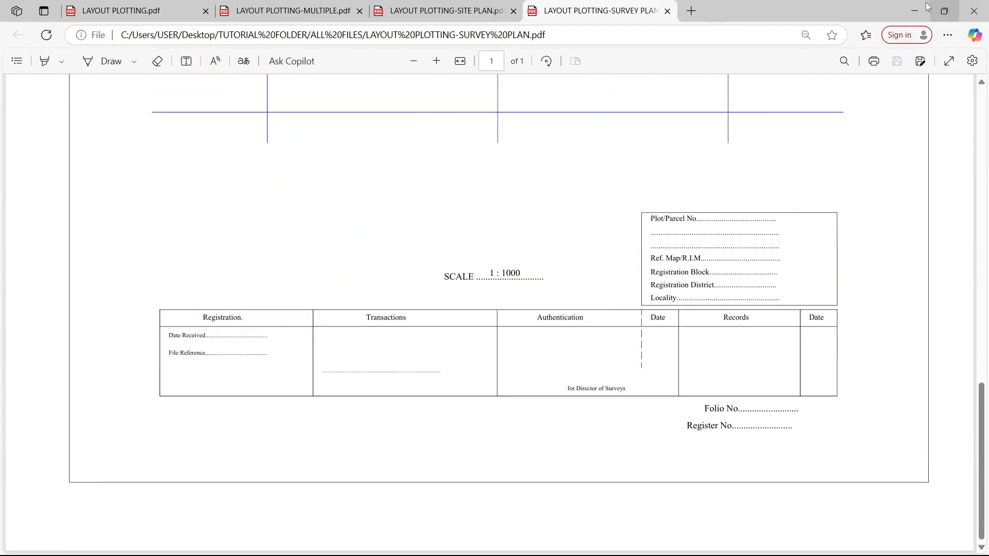
{"action": "left_click", "coordinate": [973, 11]}
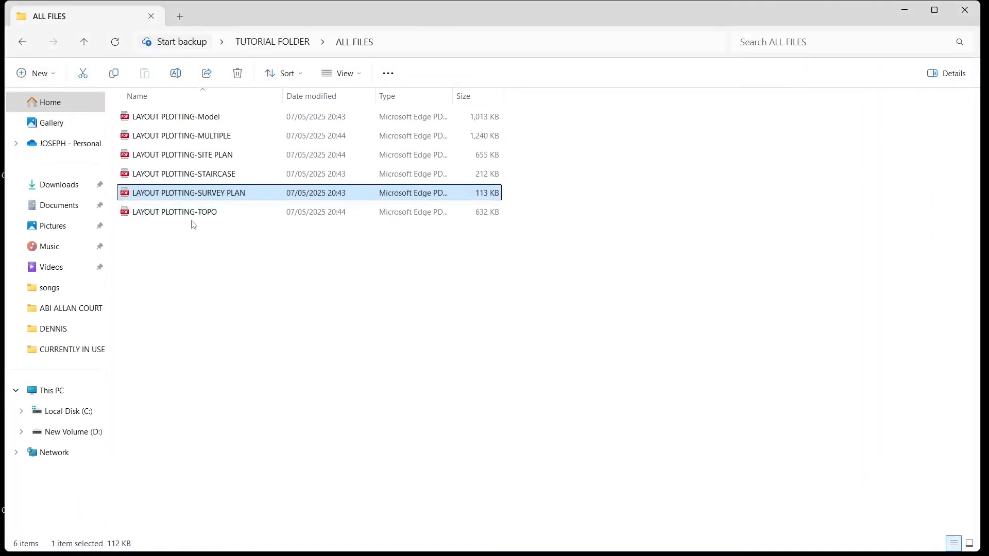
{"action": "left_click", "coordinate": [904, 10]}
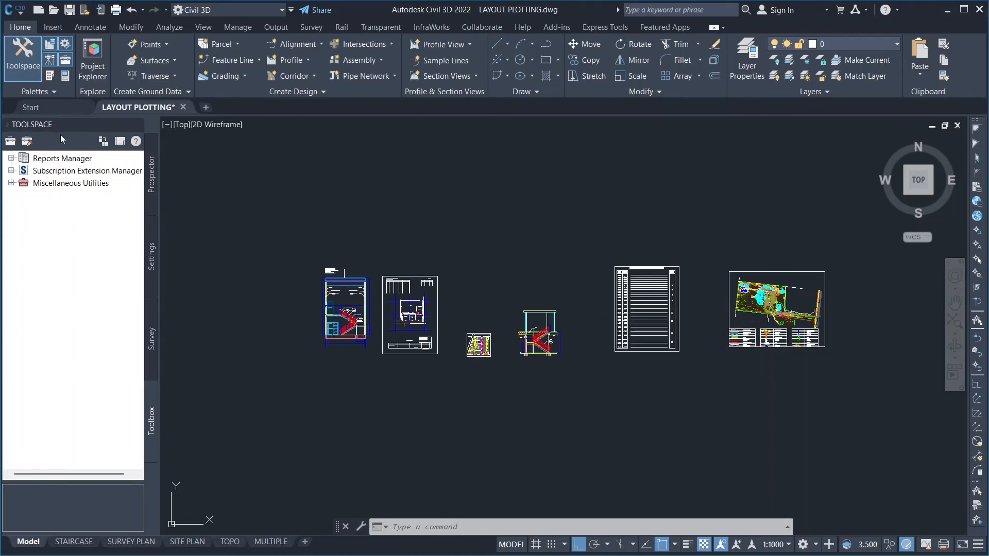
Remove the Model sheet from a new batch plot's sheet list, and close the batch plot without publishing or saving the list
{"action": "left_click", "coordinate": [20, 12]}
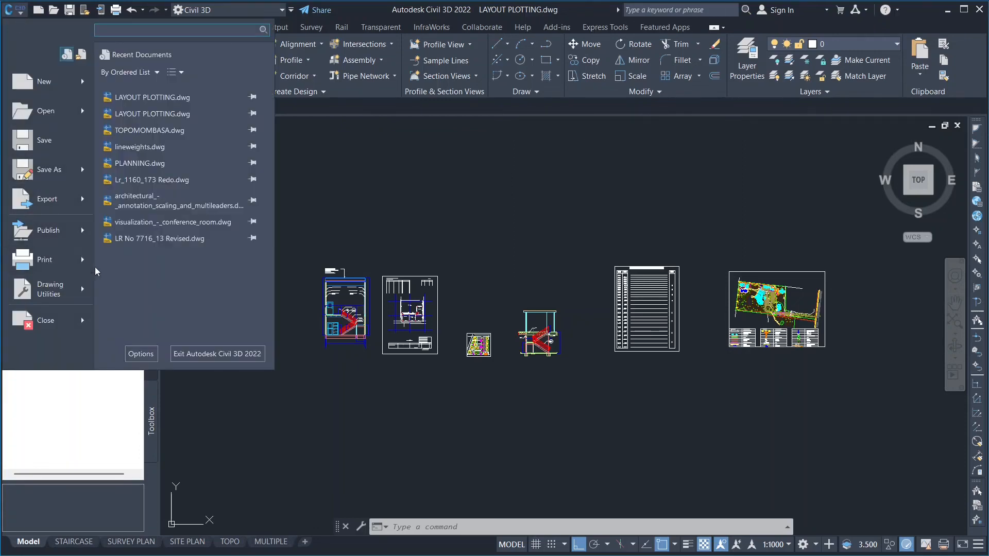
{"action": "mouse_move", "coordinate": [80, 262]}
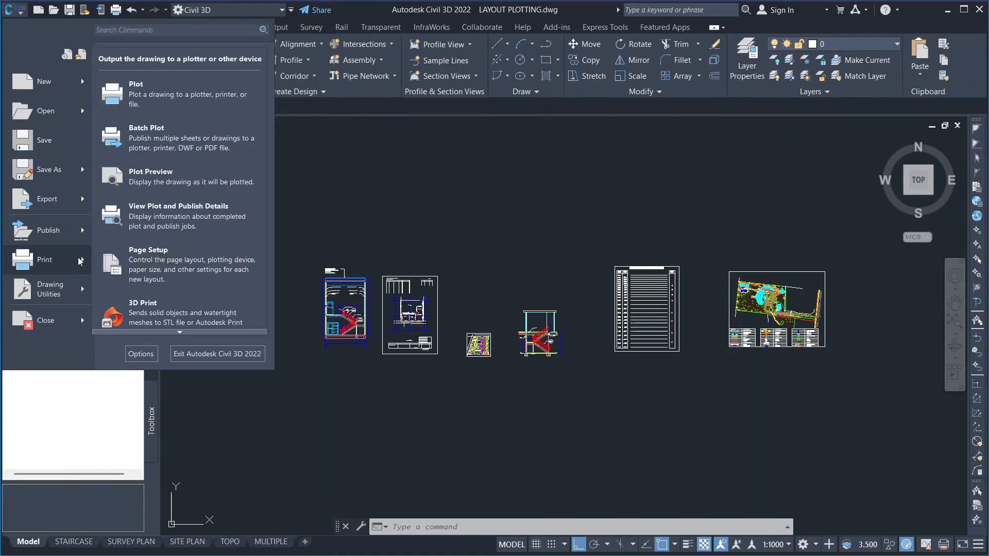
{"action": "left_click", "coordinate": [146, 142]}
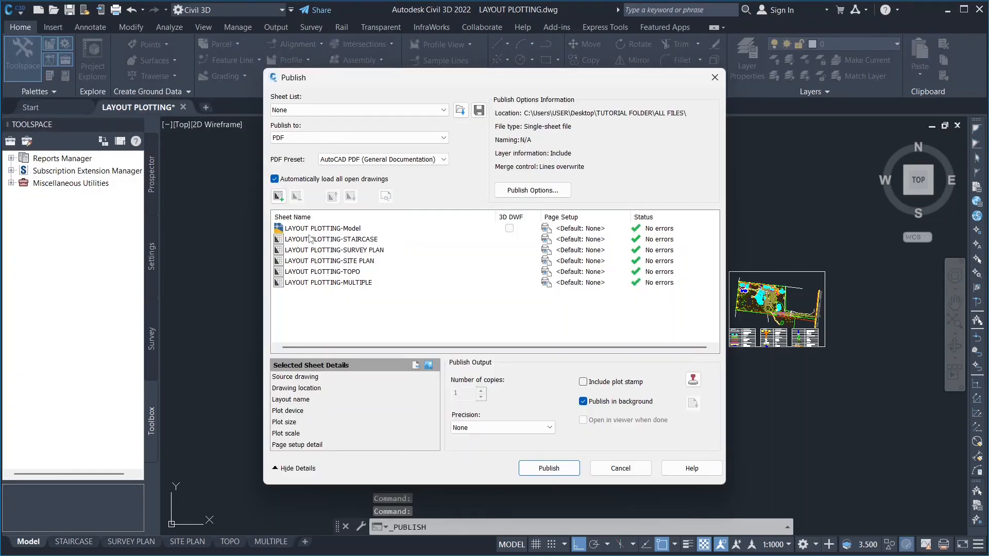
{"action": "left_click", "coordinate": [311, 229]}
{"action": "right_click", "coordinate": [311, 229]}
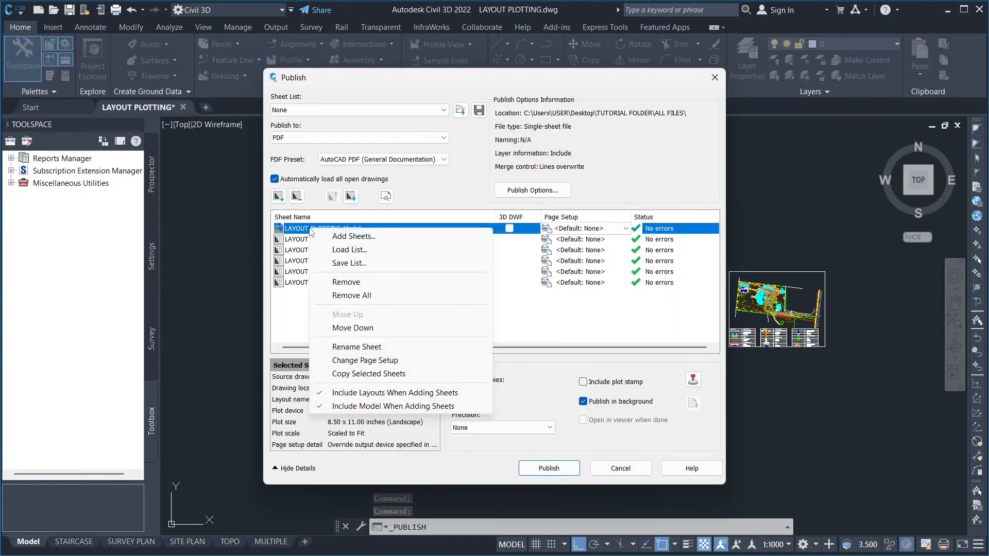
{"action": "left_click", "coordinate": [325, 282]}
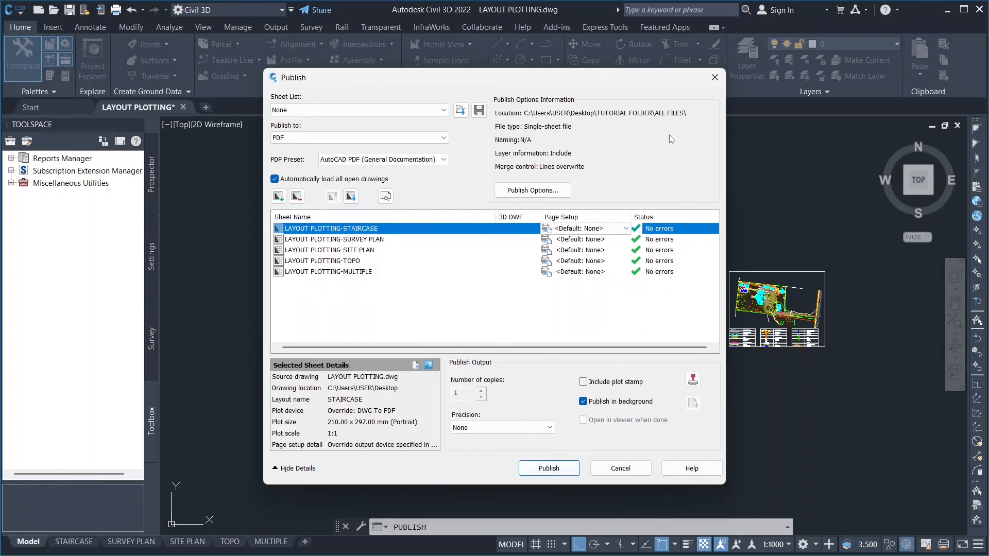
{"action": "left_click", "coordinate": [714, 79]}
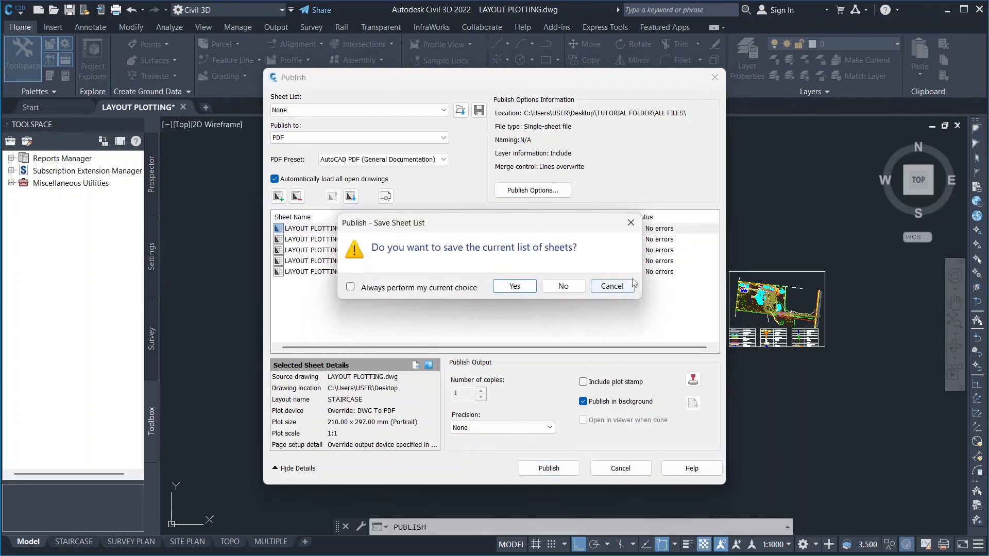
{"action": "left_click", "coordinate": [557, 287]}
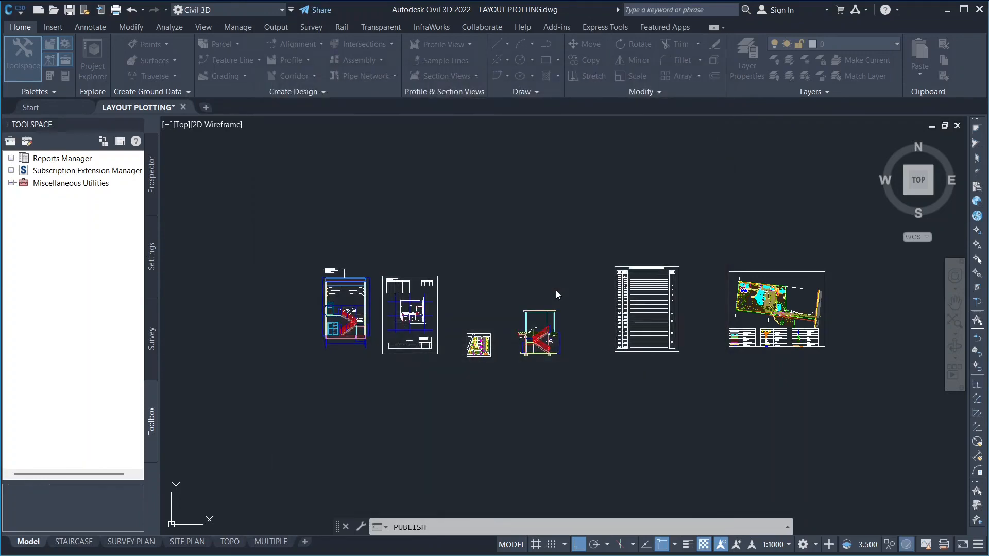